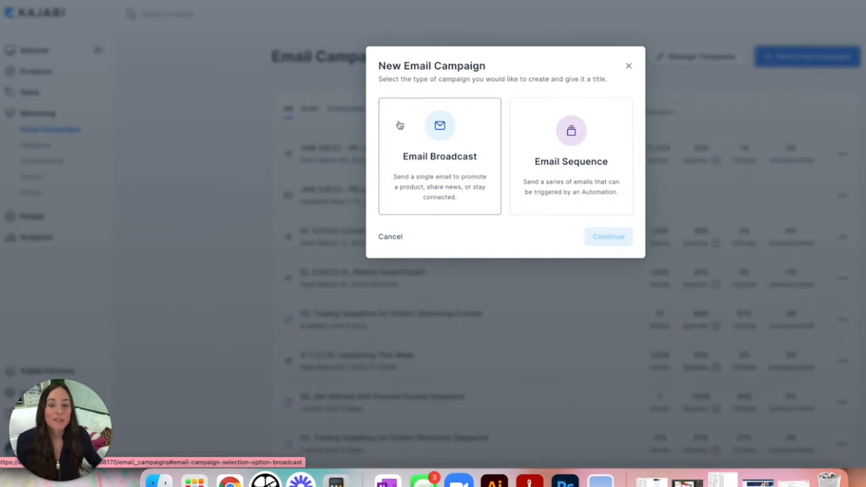
Start a new email broadcast and browse the saved custom templates and the Kajabi templates.
left_click(417, 145)
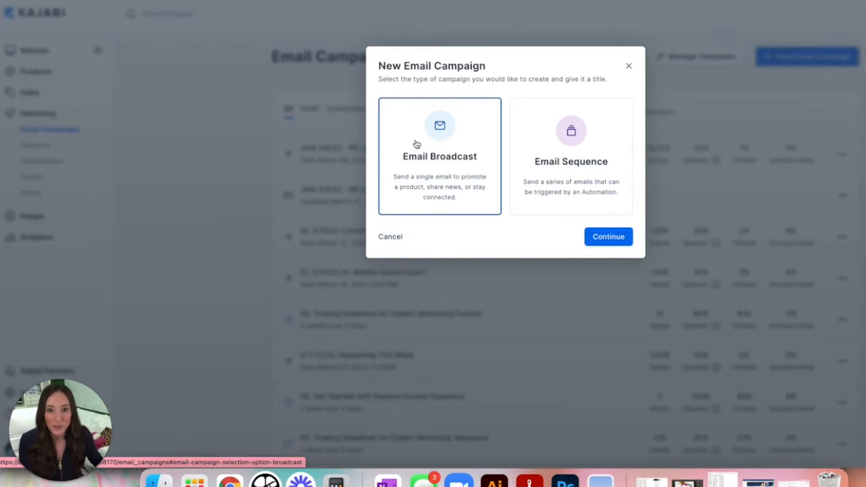
left_click(621, 240)
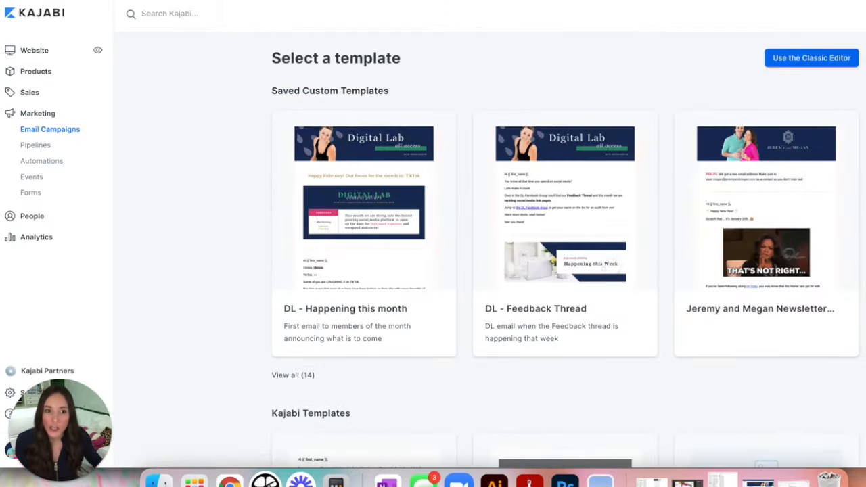
scroll(198, 162, "down", 3)
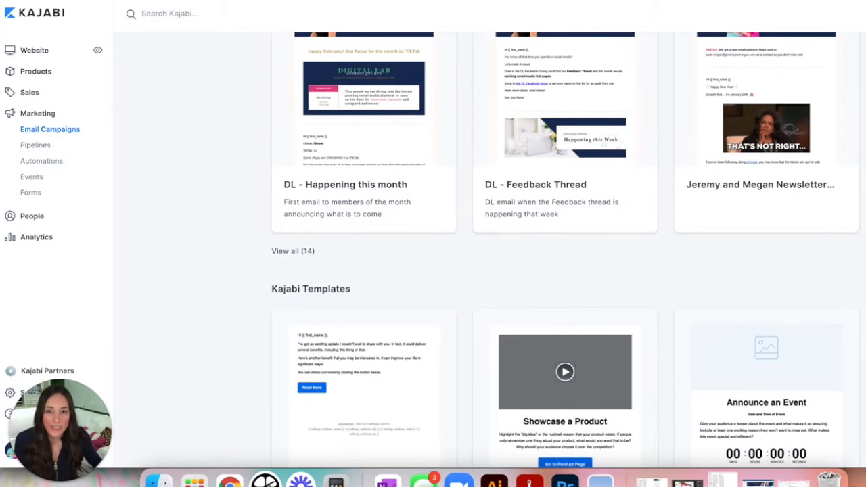
scroll(566, 249, "down", 3)
scroll(566, 249, "up", 5)
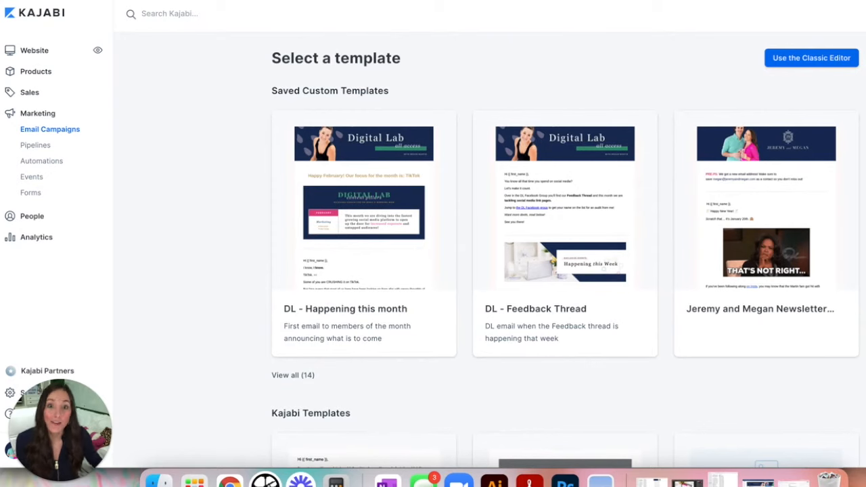
scroll(859, 257, "down", 6)
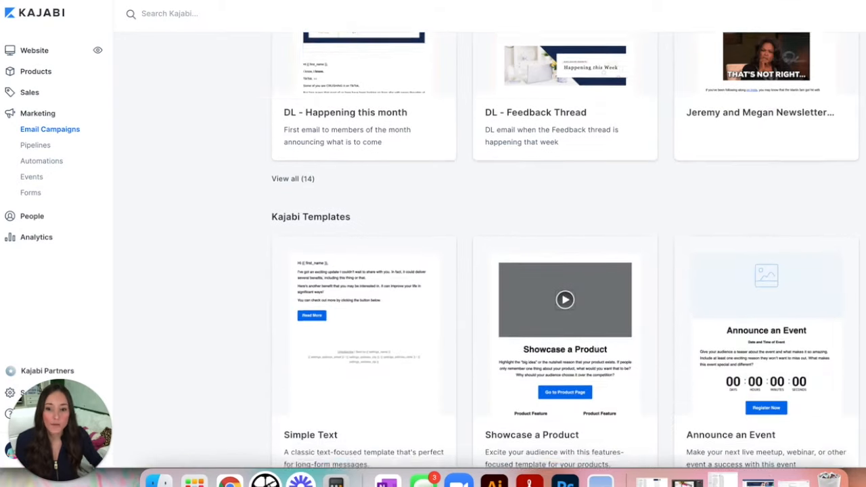
scroll(209, 237, "down", 5)
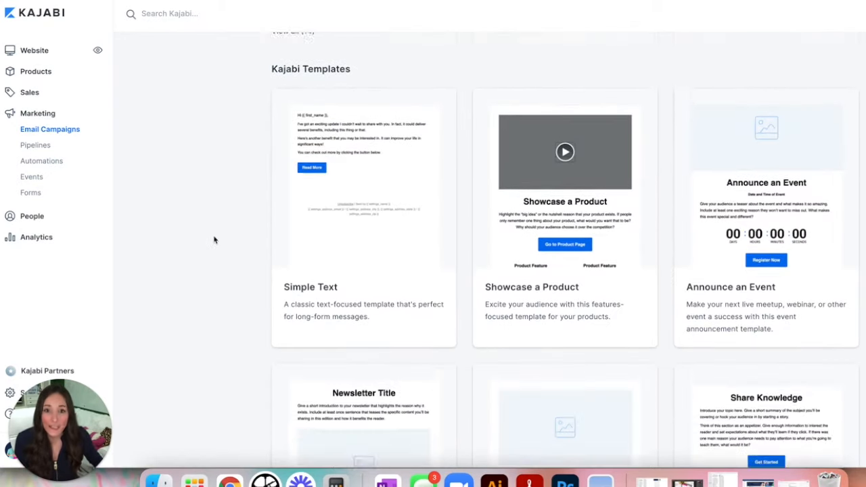
scroll(214, 239, "down", 4)
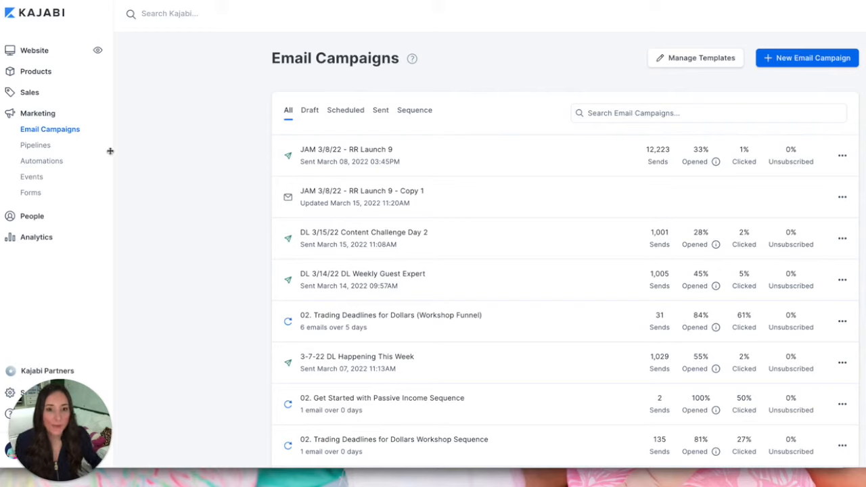
Start a new email campaign of the Email Broadcast type.
left_click(815, 58)
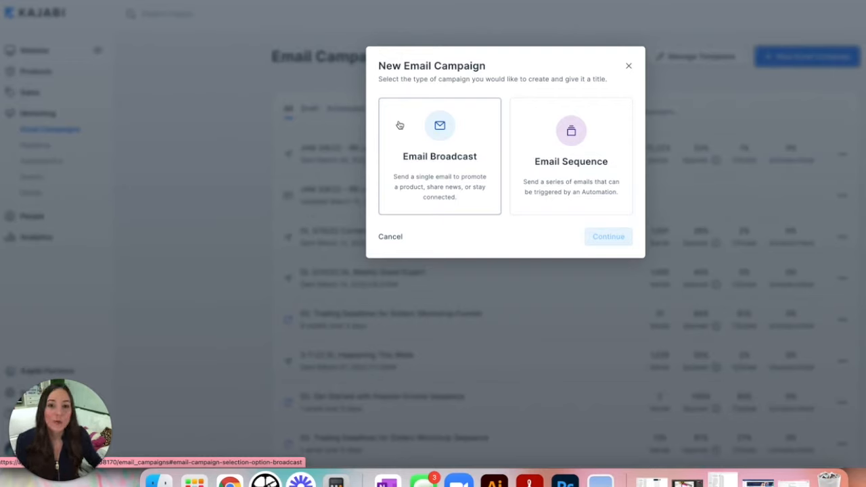
left_click(417, 145)
left_click(621, 239)
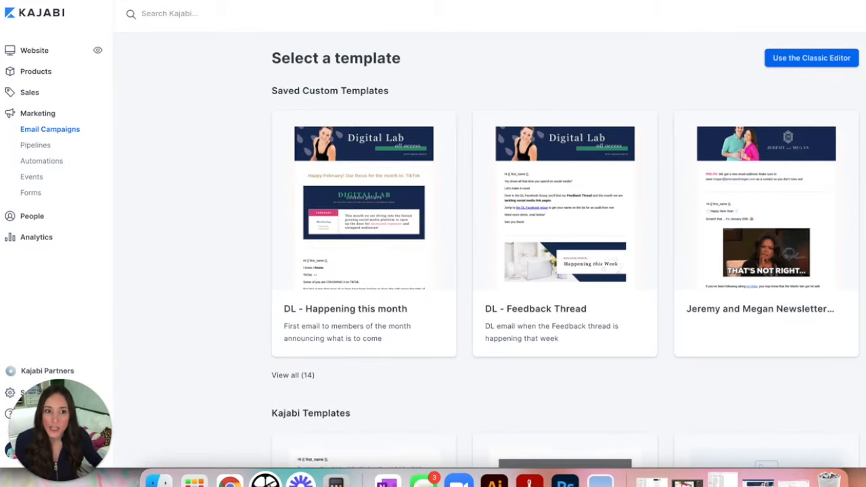
Create the broadcast from the Simple Text template in the Kajabi templates, titled "New Email Broadcast".
scroll(372, 131, "down", 3)
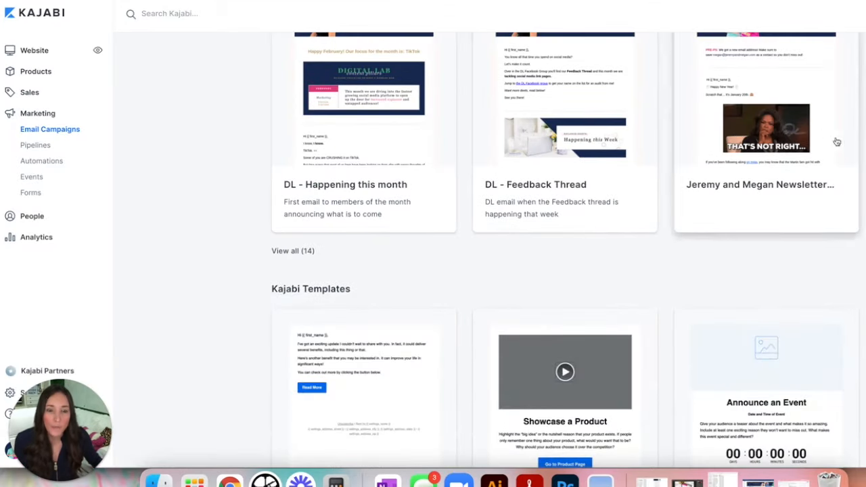
scroll(828, 136, "up", 3)
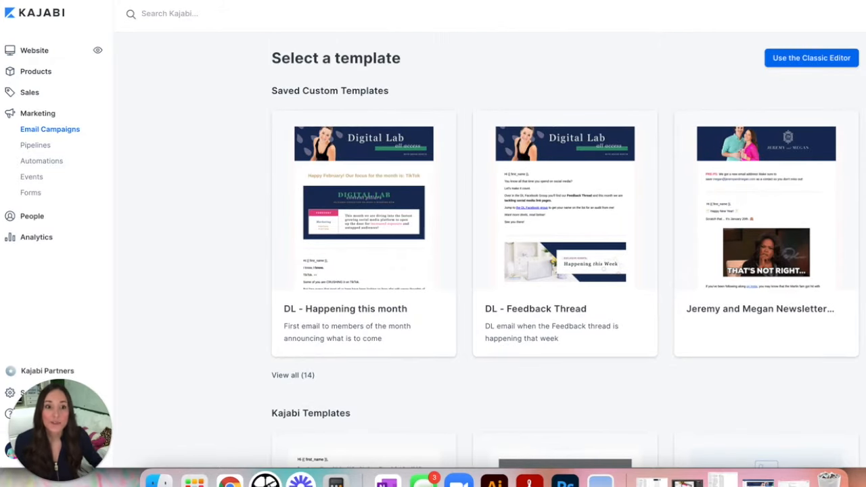
scroll(858, 221, "down", 5)
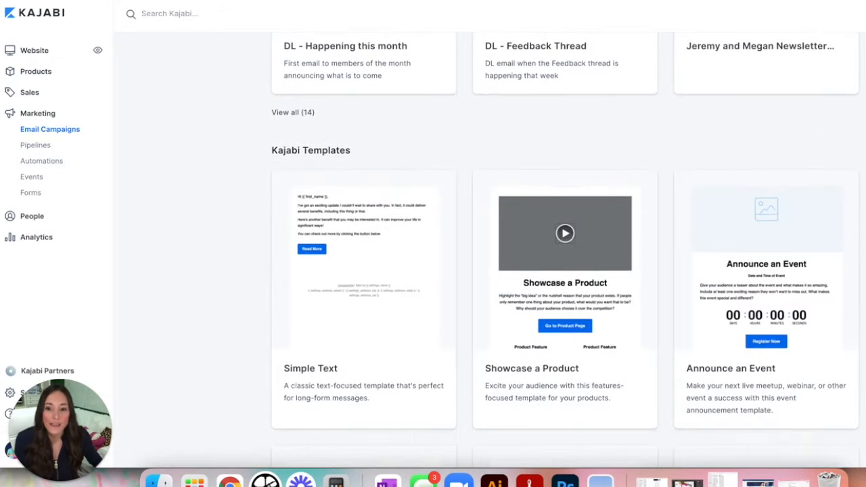
scroll(214, 240, "down", 3)
scroll(214, 239, "down", 3)
scroll(214, 239, "up", 5)
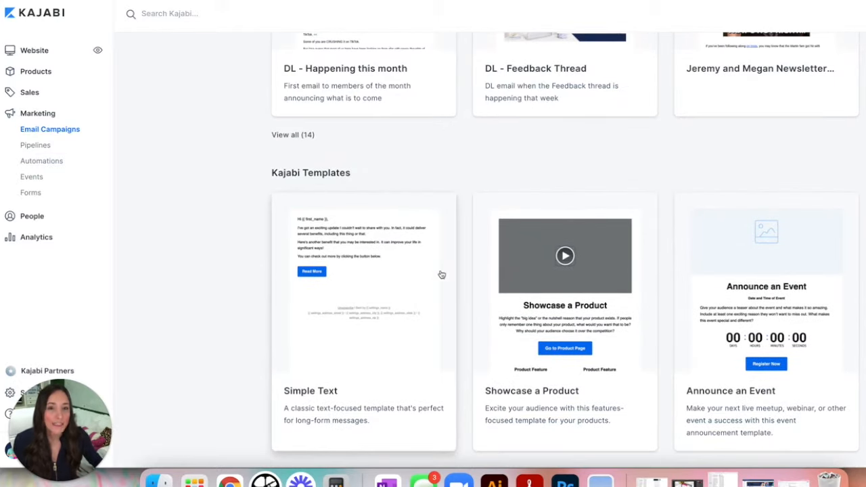
scroll(353, 325, "up", 1)
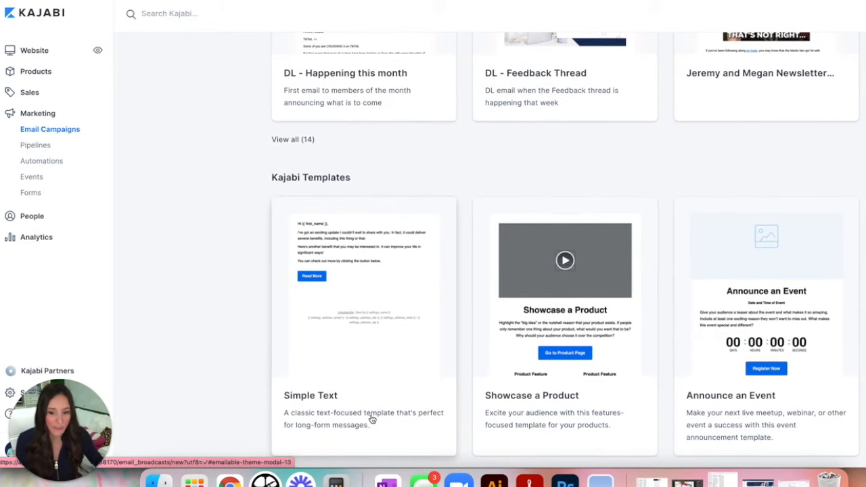
left_click(321, 325)
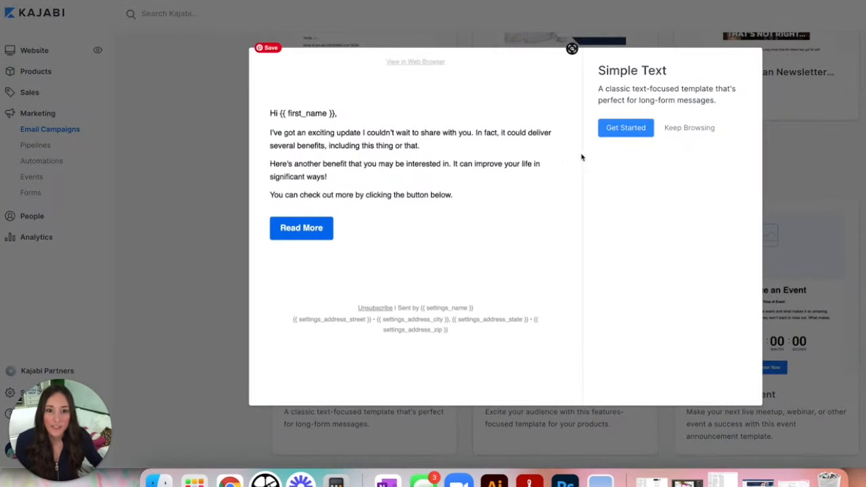
left_click(622, 129)
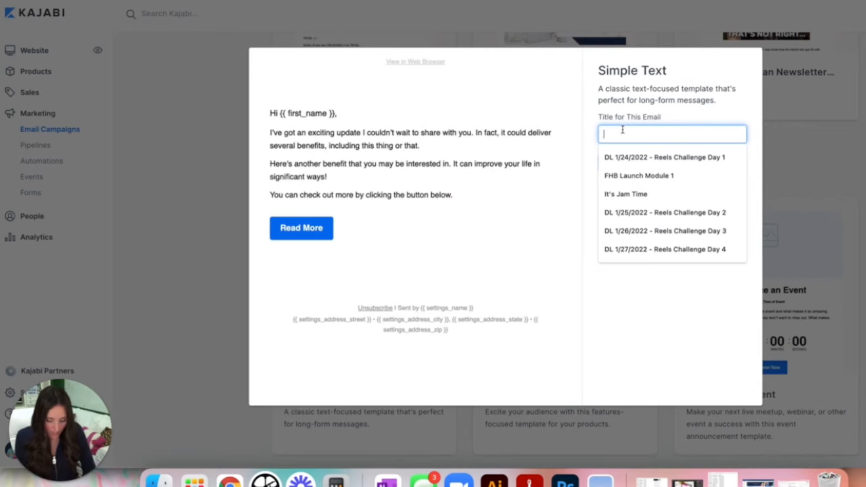
type("New Email ")
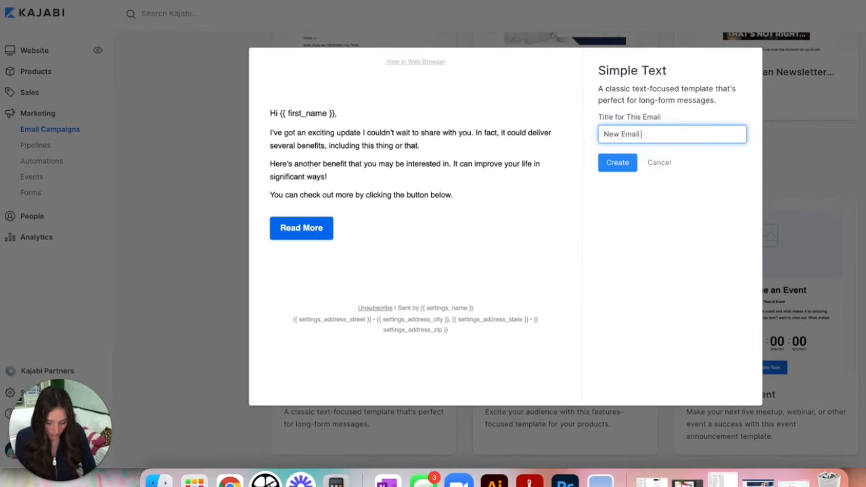
type("Broadcast")
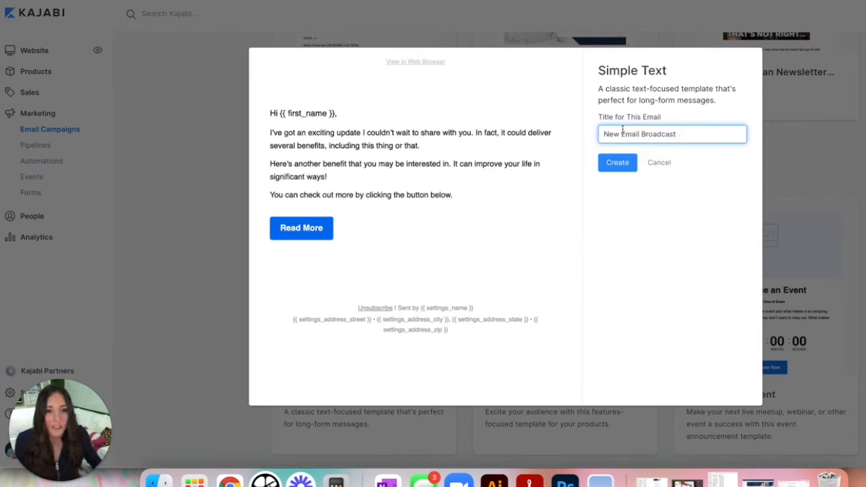
left_click(628, 168)
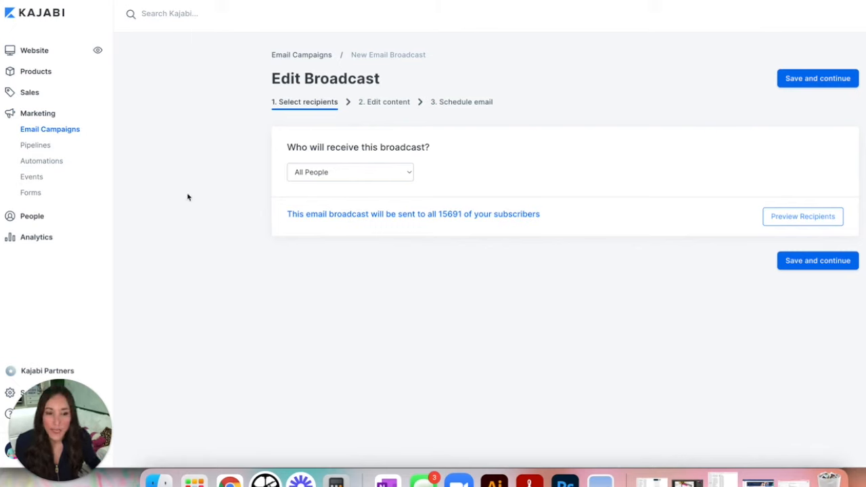
Keep All People as the broadcast's recipients and go to the Edit content stage.
left_click(410, 172)
left_click(265, 192)
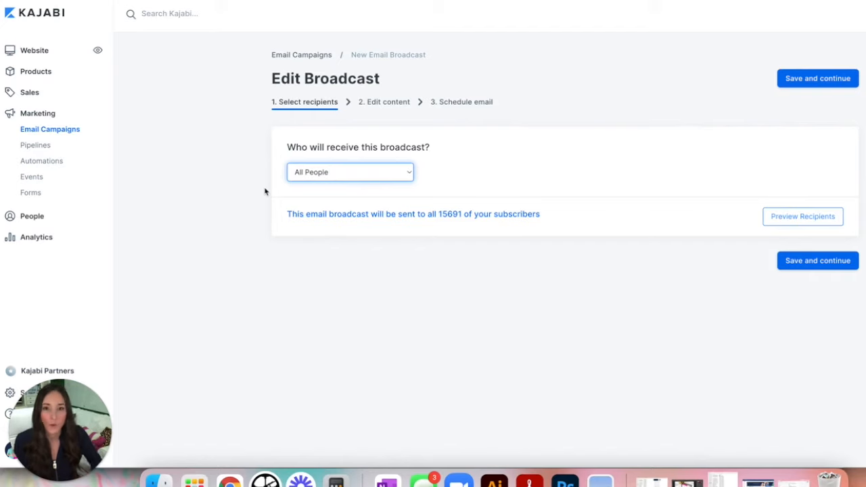
left_click(403, 105)
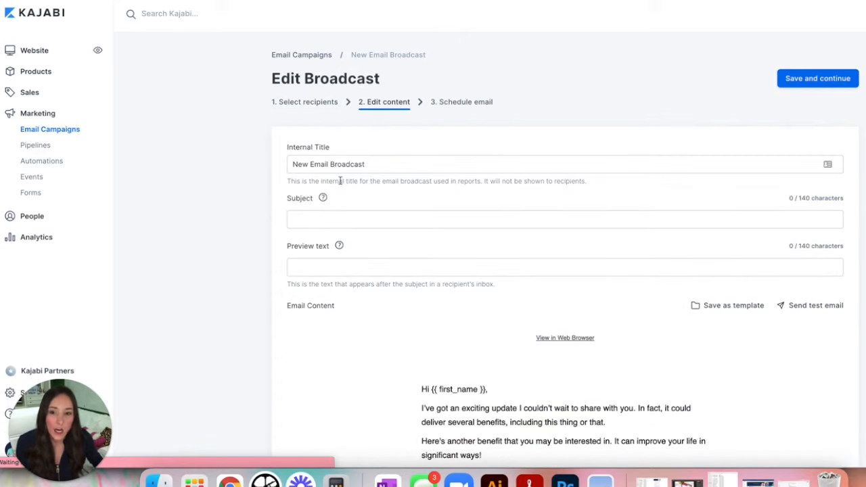
Examine the broadcast's internal title, subject and preview text fields without entering anything.
left_click_drag(387, 163, 277, 164)
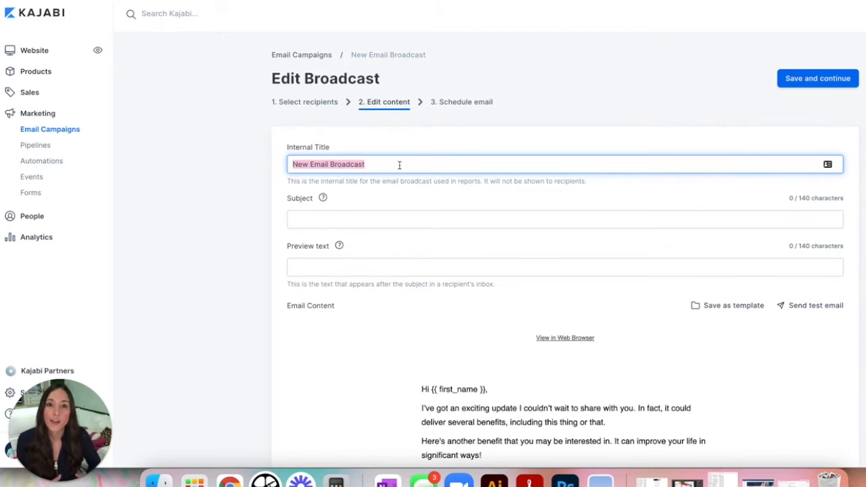
left_click(359, 216)
left_click(209, 216)
scroll(251, 223, "down", 3)
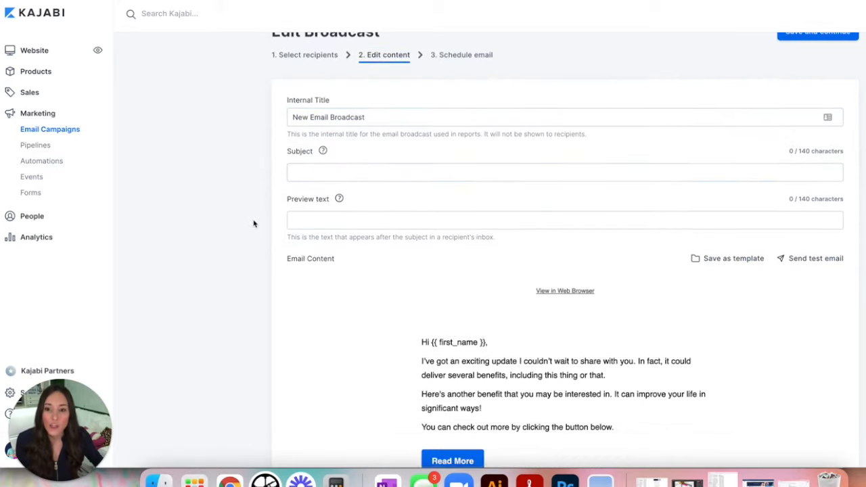
left_click(343, 91)
left_click(259, 115)
left_click(328, 136)
left_click(218, 143)
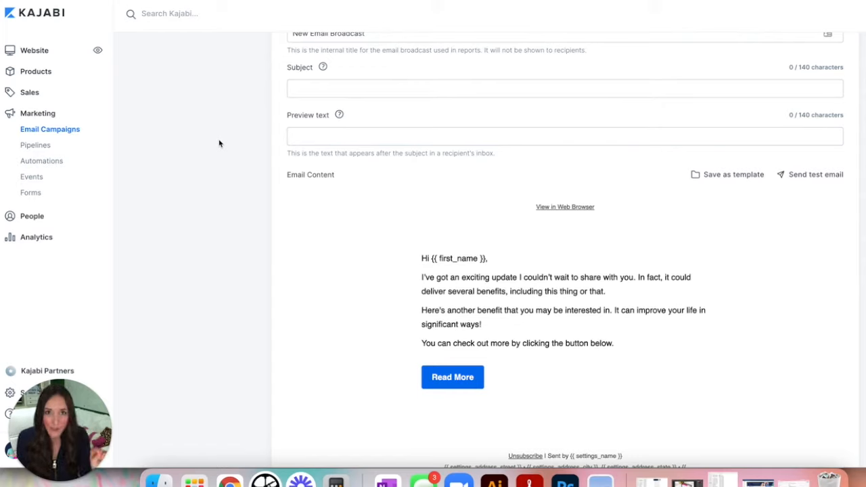
left_click(359, 135)
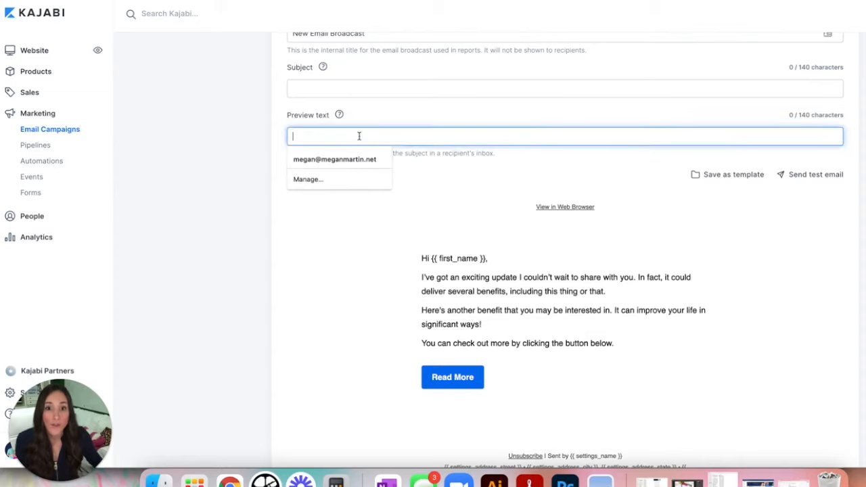
left_click(250, 158)
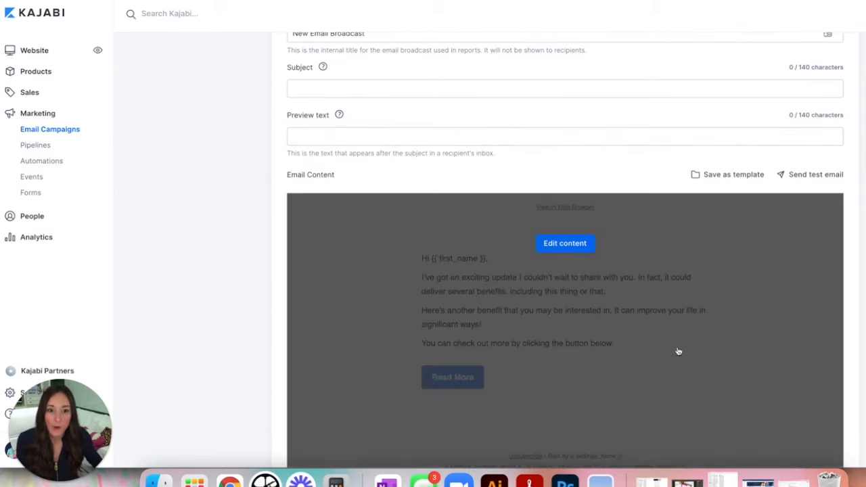
Open the email's content for editing and review its Typography settings, including the custom fonts notice, and its Color Scheme.
scroll(521, 223, "down", 4)
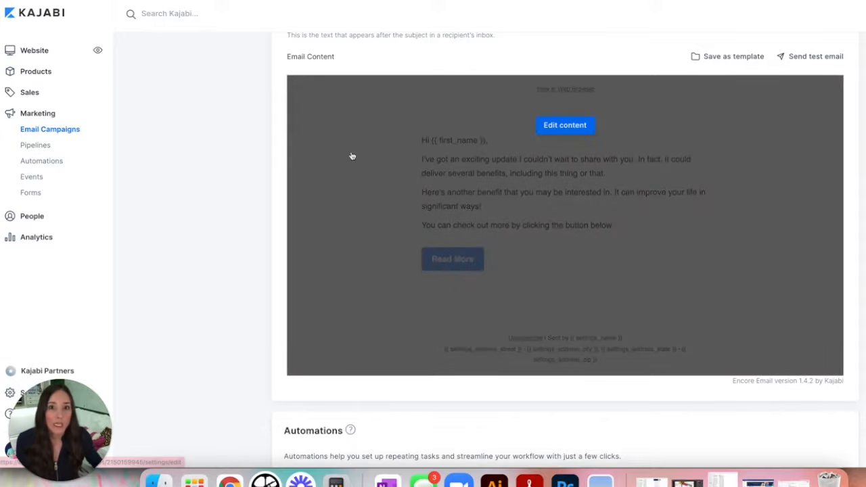
left_click(351, 155)
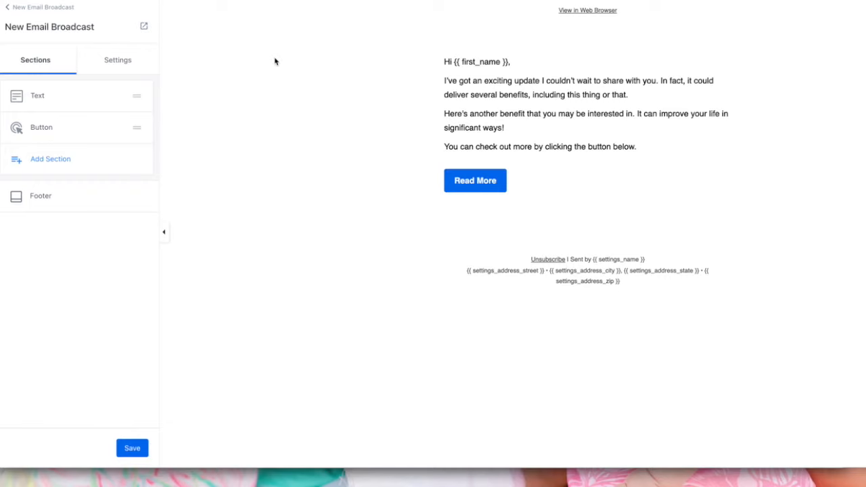
left_click(116, 61)
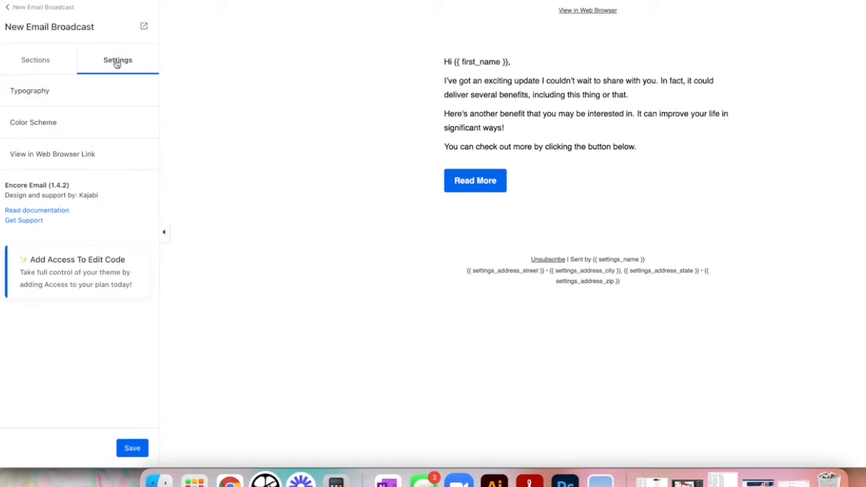
left_click(44, 96)
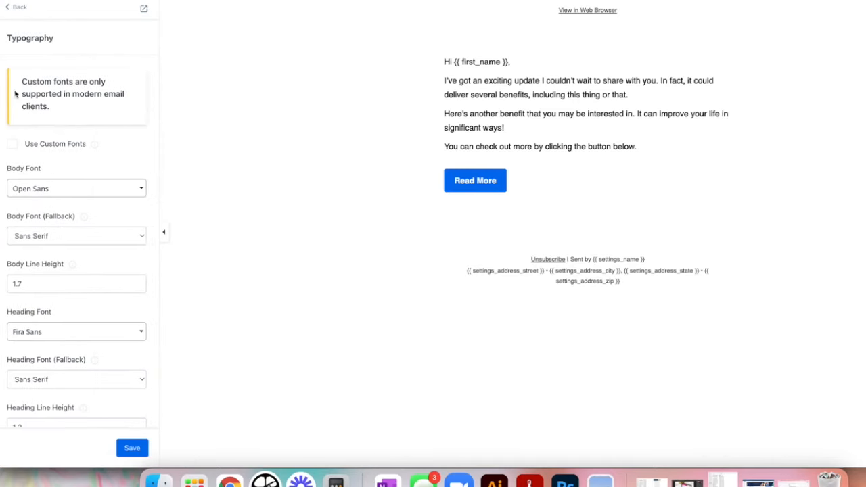
left_click_drag(21, 81, 114, 110)
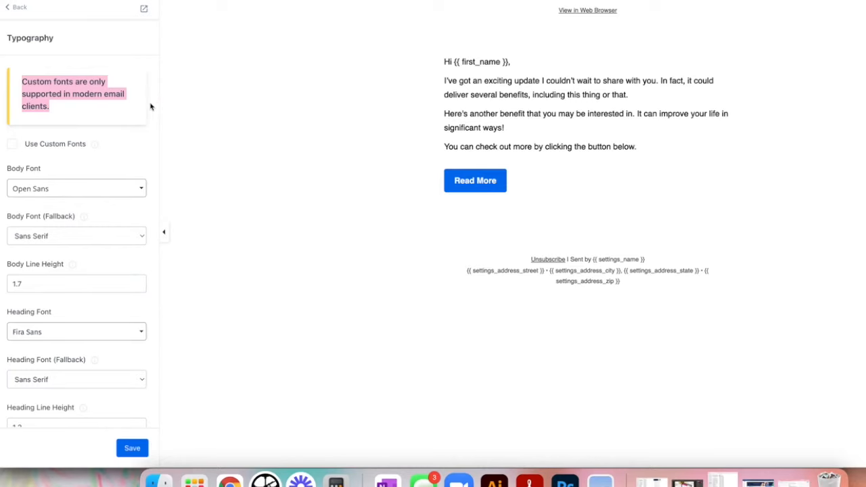
left_click(17, 8)
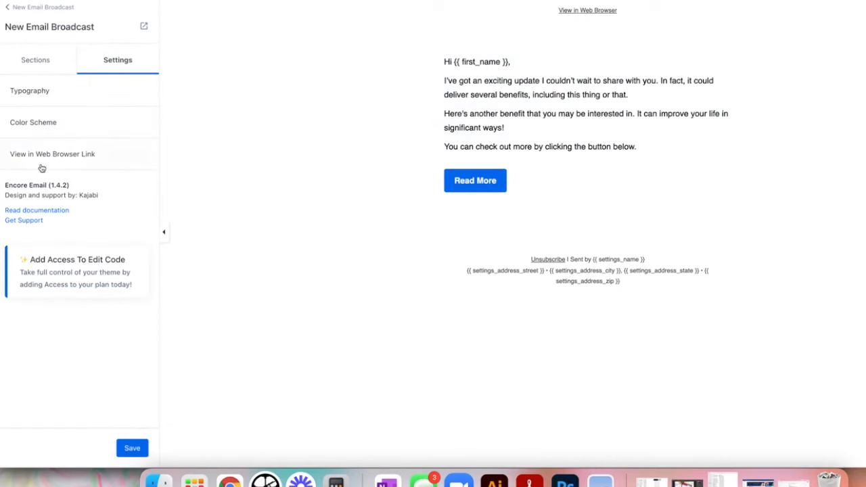
left_click(52, 126)
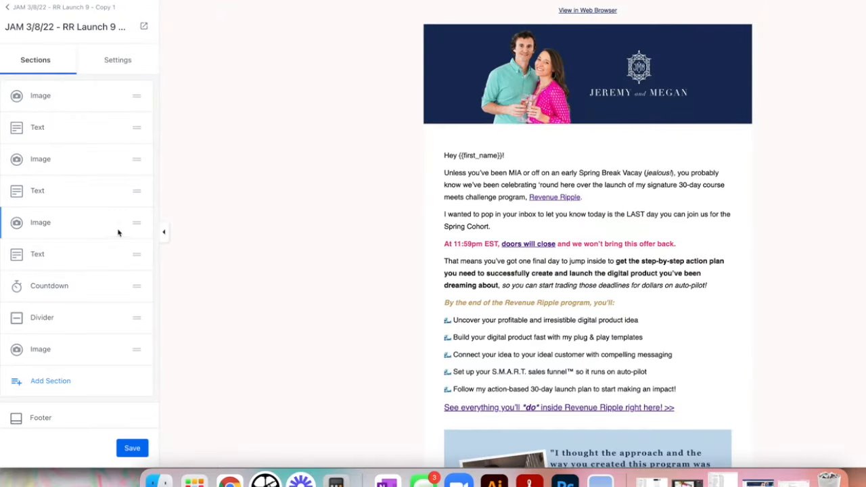
Examine the layout of the JAM 3/8/22 - RR Launch 9 copy and open its opening text section.
scroll(279, 228, "down", 3)
scroll(280, 228, "up", 3)
scroll(509, 106, "down", 2)
left_click(505, 98)
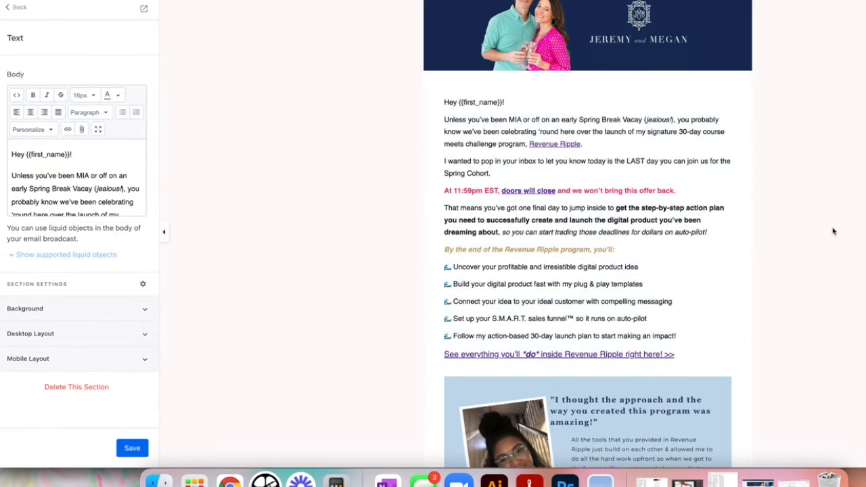
scroll(808, 267, "down", 5)
scroll(805, 269, "down", 2)
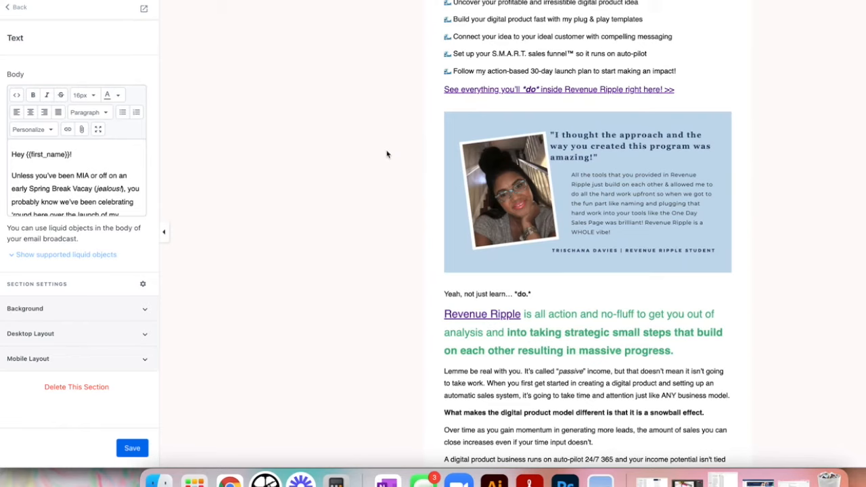
Look through the example launch email and examine the site's default color palette in the Site Details settings.
scroll(387, 155, "down", 9)
scroll(387, 155, "up", 10)
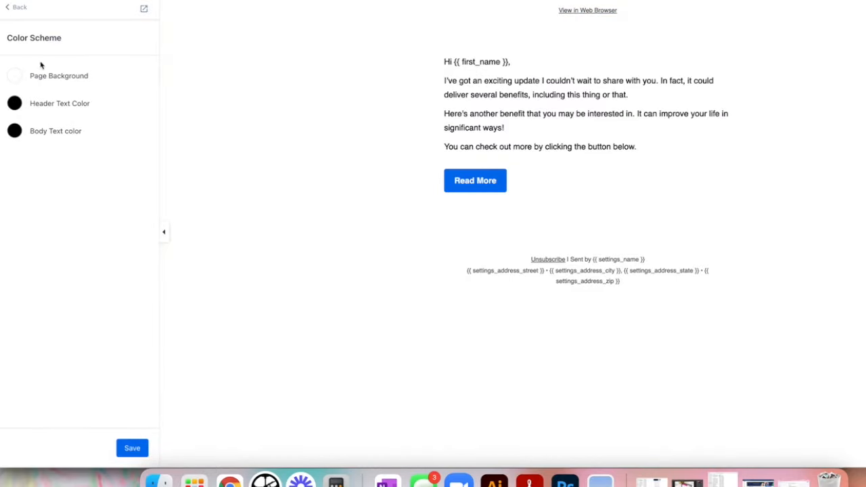
left_click(14, 79)
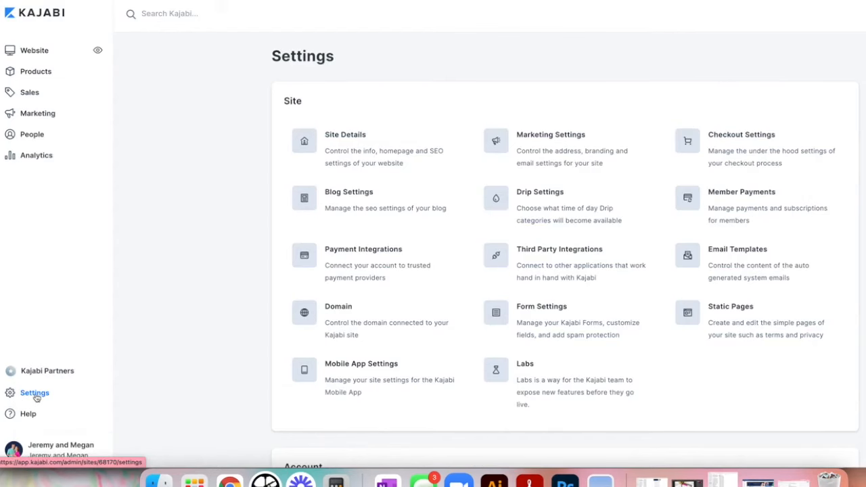
left_click(392, 137)
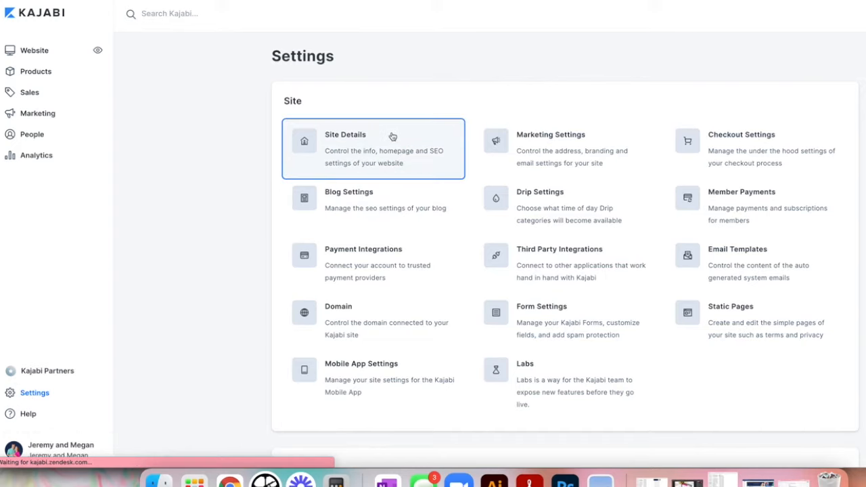
scroll(447, 327, "down", 5)
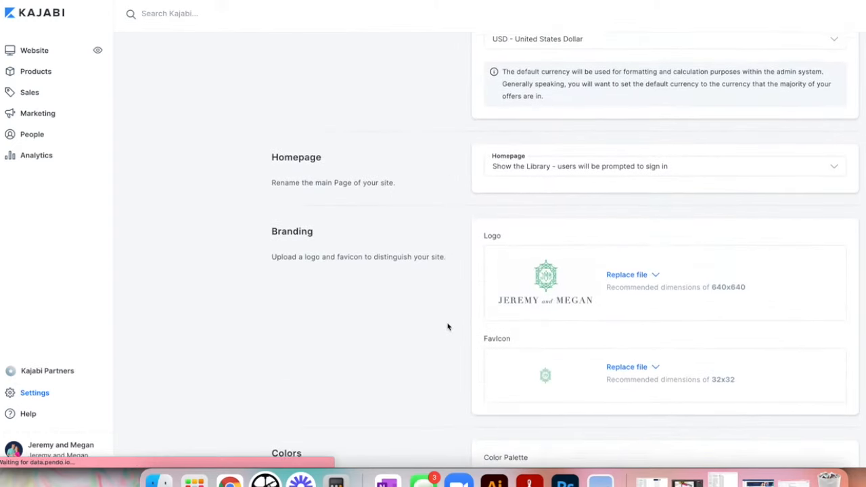
scroll(447, 327, "down", 5)
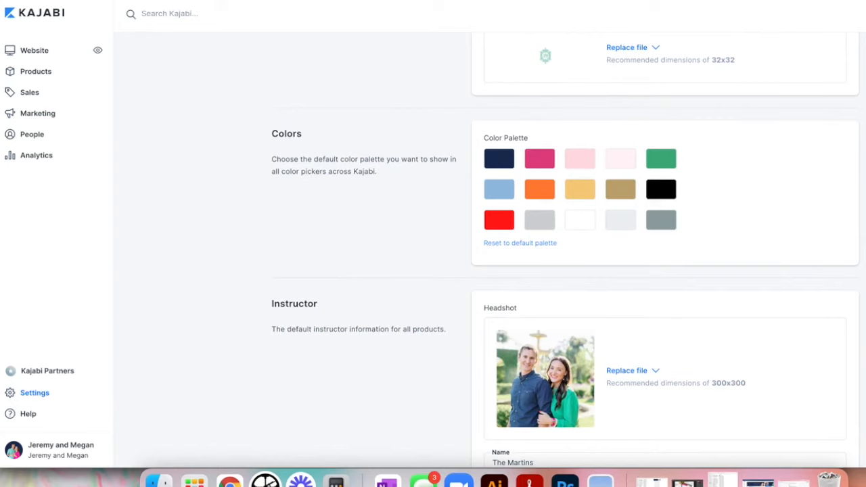
Return to the new broadcast's Color Scheme, set the Page Background to the lightest pink of the palette, and save.
left_click(321, 0)
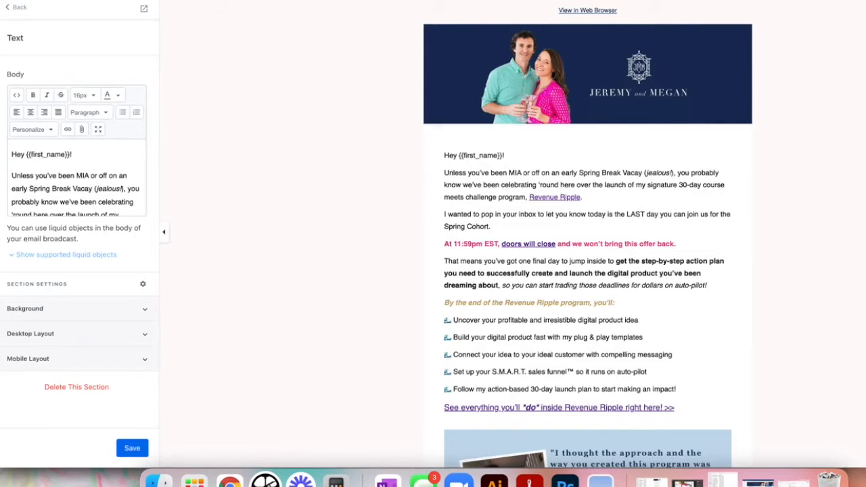
left_click(399, 0)
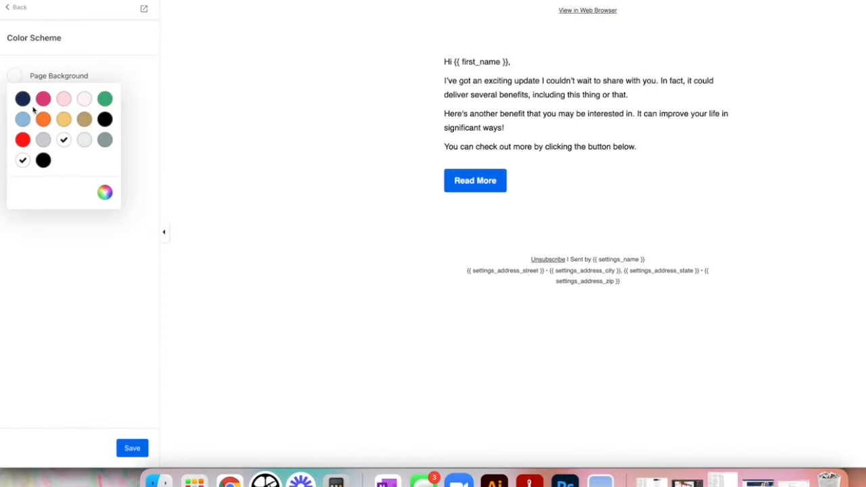
left_click(85, 99)
left_click(120, 308)
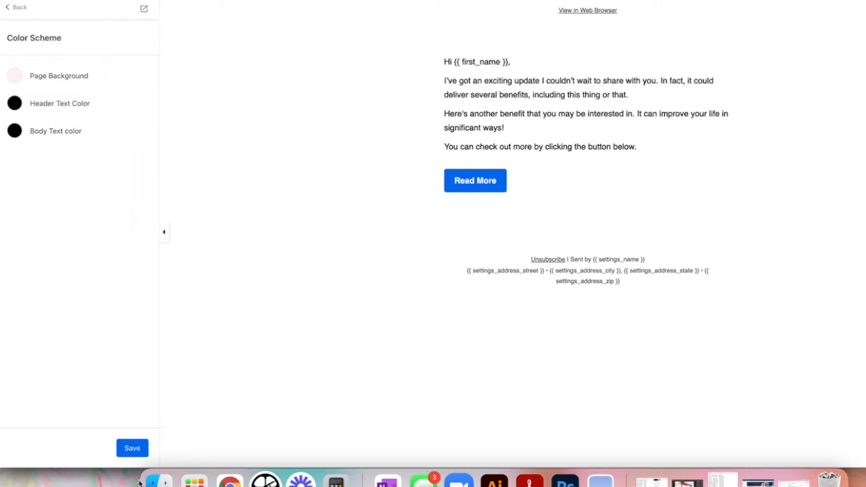
left_click(130, 450)
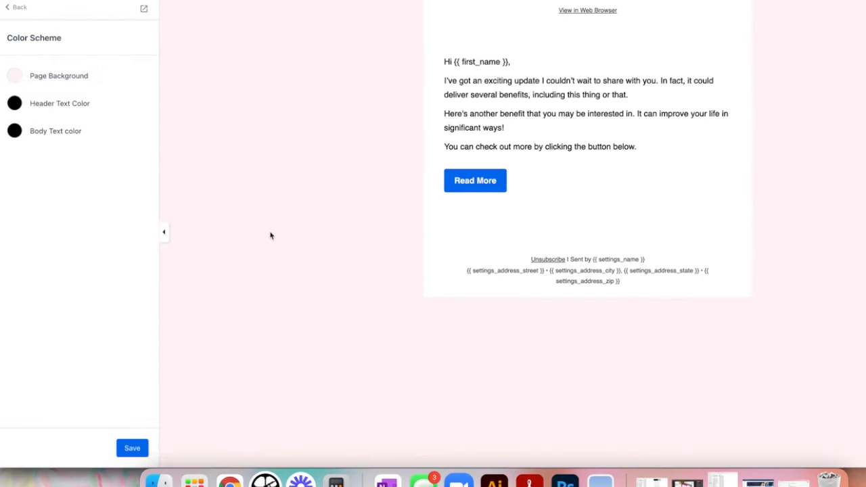
Try custom Page Background colors such as #C9FCAC, then reselect the light pink #FFF4F5 and save.
left_click(14, 75)
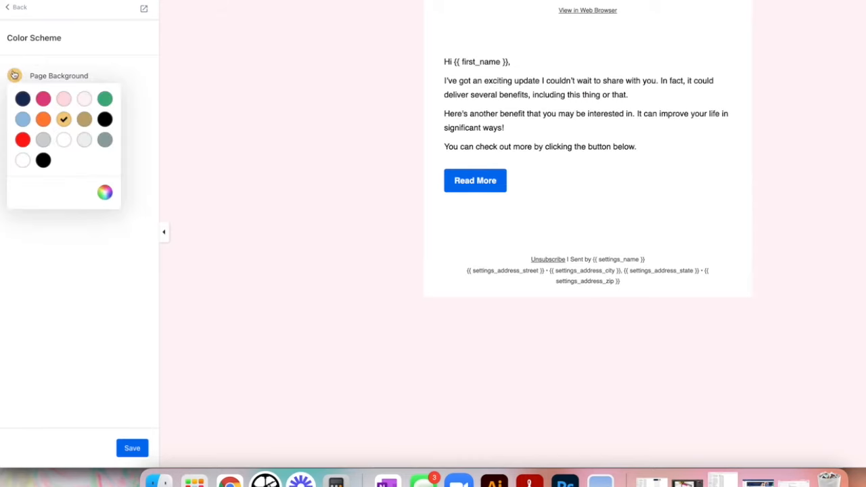
left_click(104, 194)
left_click_drag(212, 182, 175, 181)
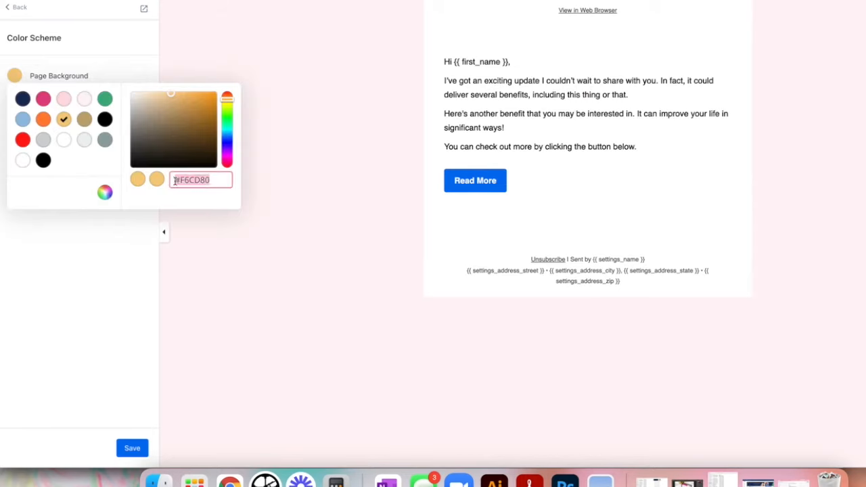
type("#FCE0AC")
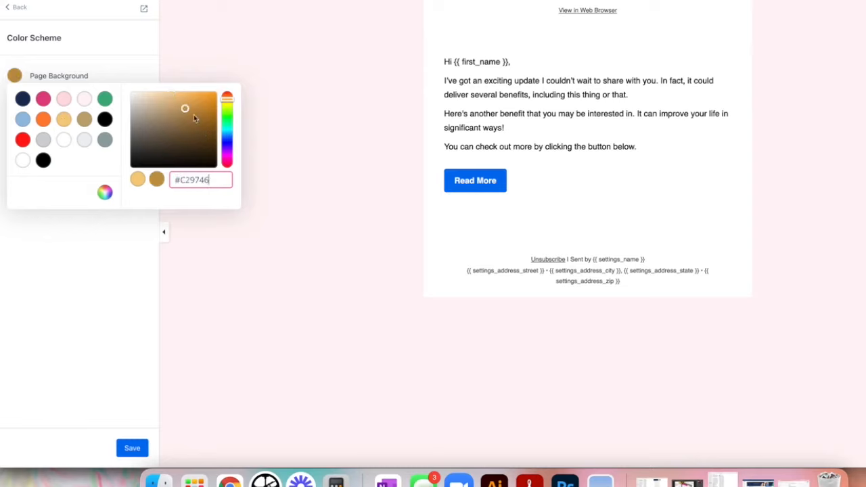
mouse_move(228, 100)
left_mouse_down()
mouse_move(227, 146)
mouse_move(226, 98)
mouse_move(226, 116)
left_mouse_up()
left_click_drag(214, 180, 168, 188)
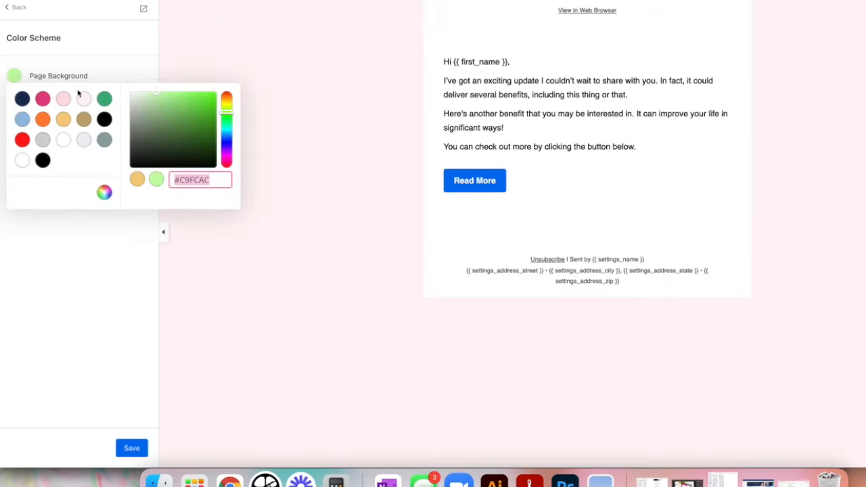
left_click(83, 99)
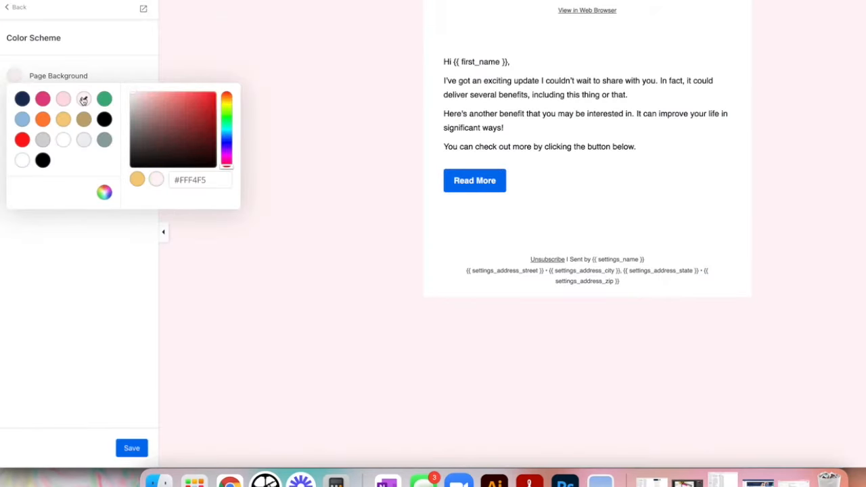
left_click(131, 448)
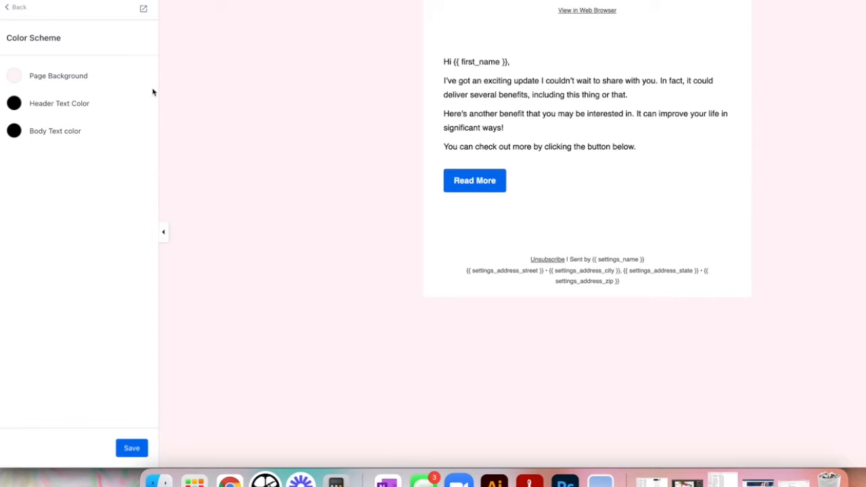
Try the dark gray palette color as the Body Text color, save it, and reopen the Body Text color choices.
left_click(15, 132)
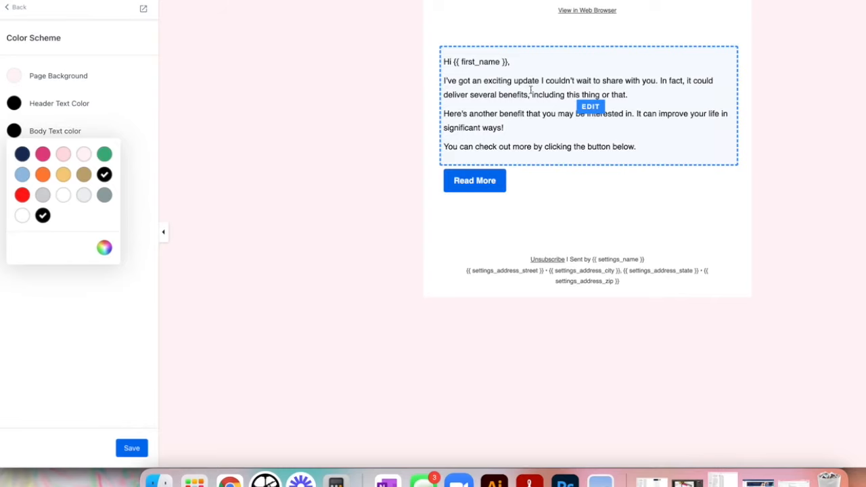
left_click(105, 196)
left_click(132, 449)
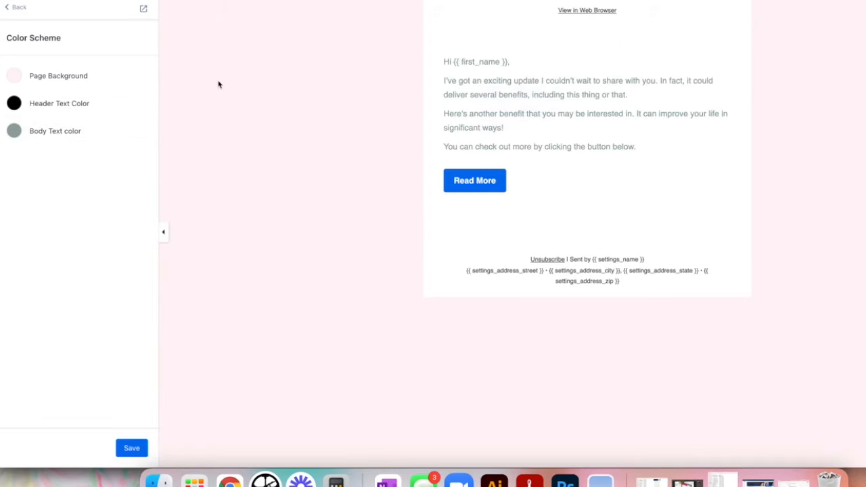
left_click(14, 131)
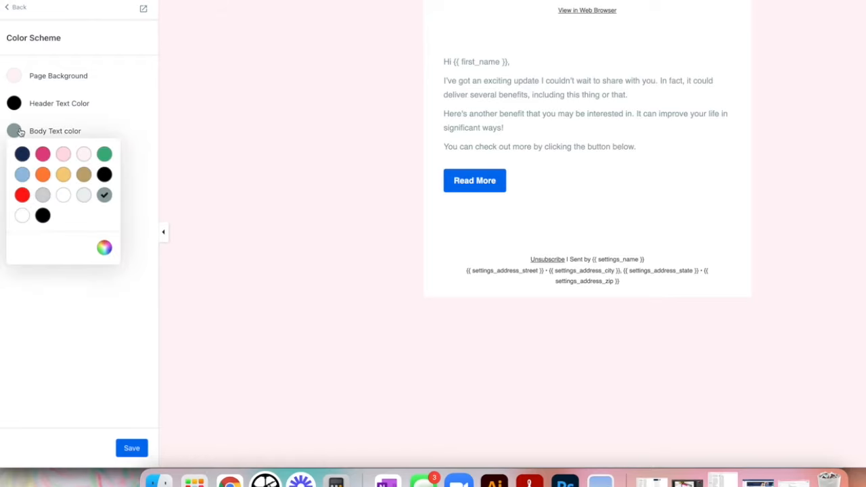
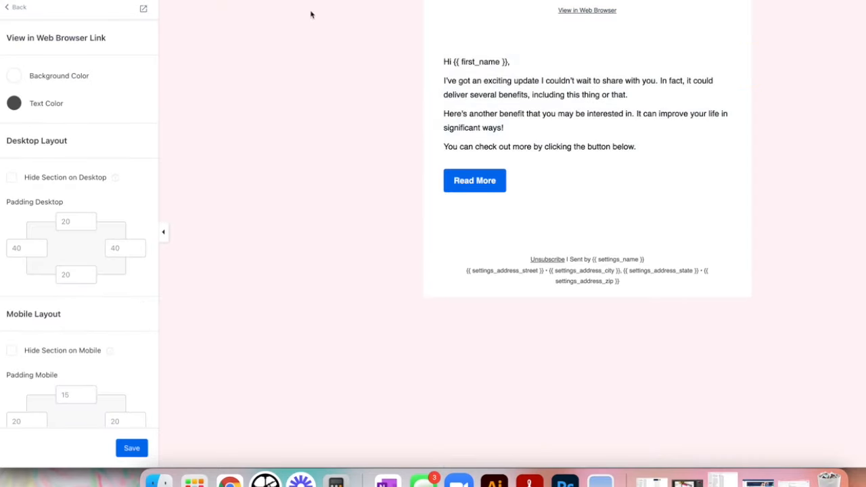
Set the View in Web Browser Link's background color to the lightest pink and its text color to navy, saving both.
left_click(31, 79)
left_click(84, 99)
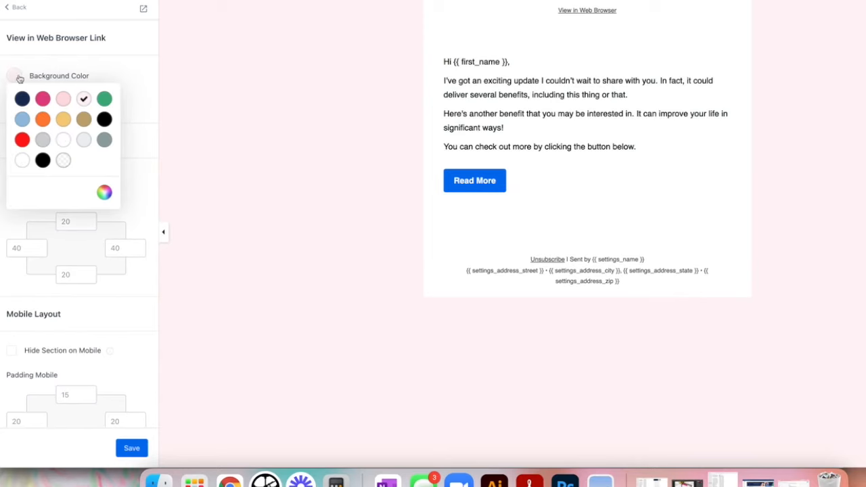
left_click(118, 450)
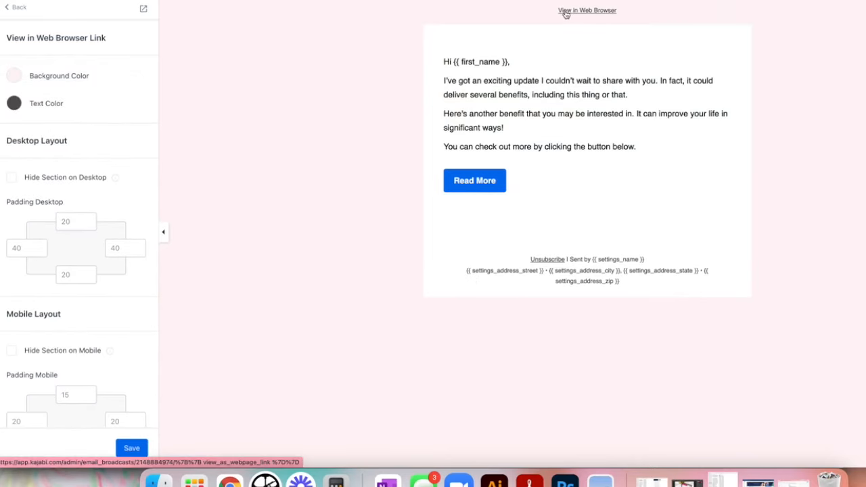
left_click(14, 103)
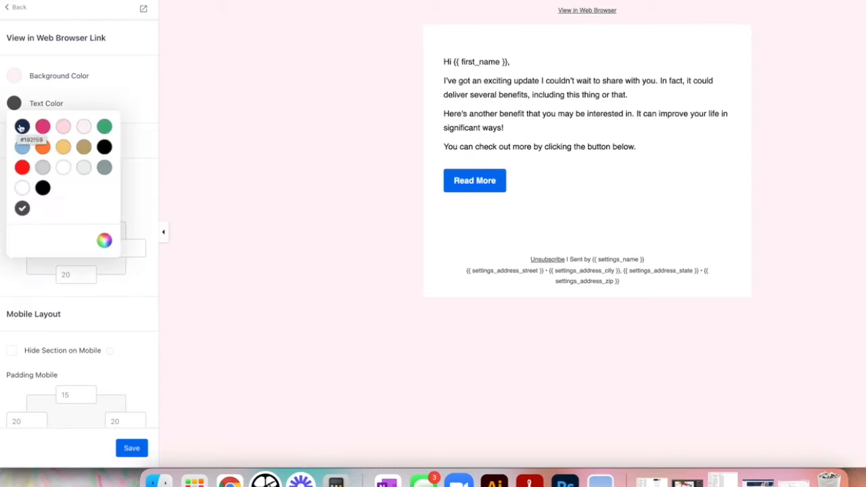
left_click(22, 128)
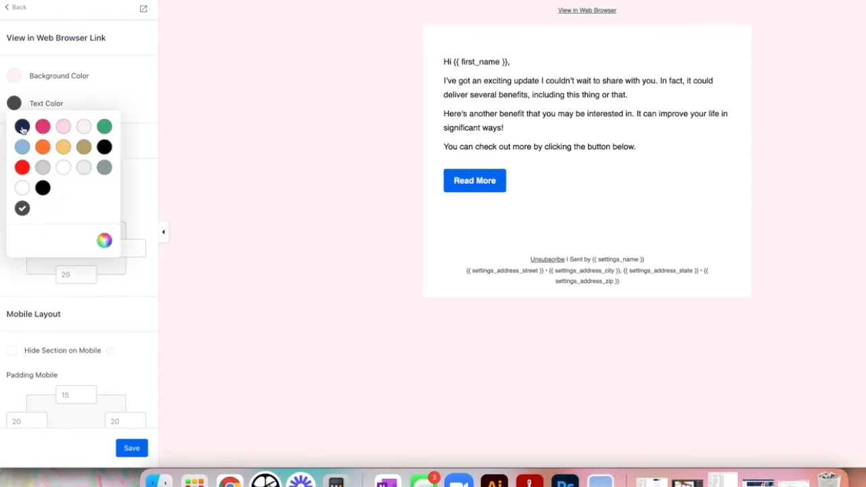
left_click(132, 451)
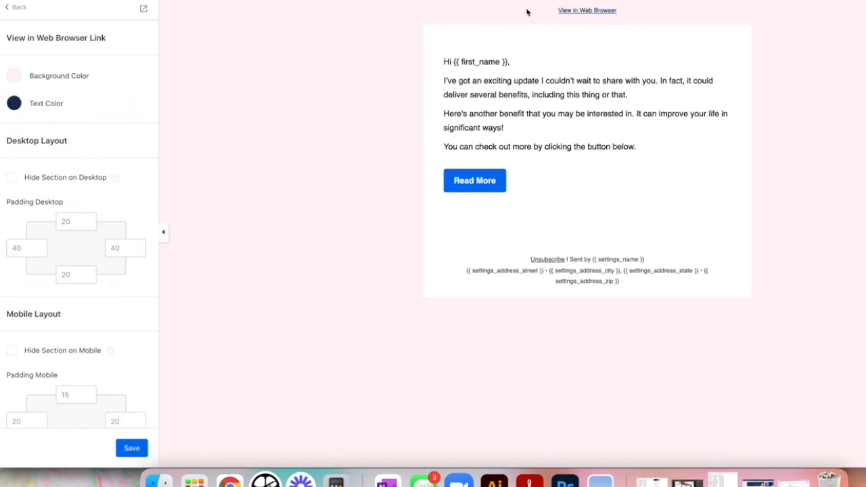
Try a desktop padding of 30 at the top and 31 at the bottom of the View in Web Browser Link, and save.
scroll(74, 240, "down", 2)
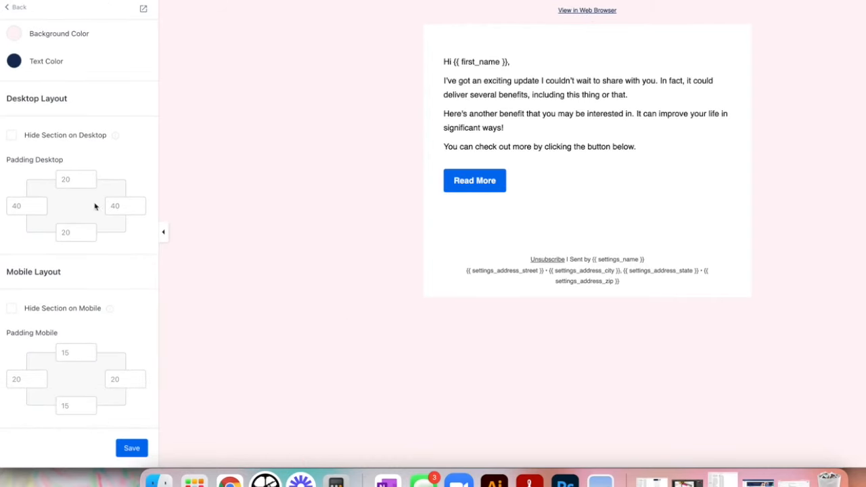
left_click(73, 177)
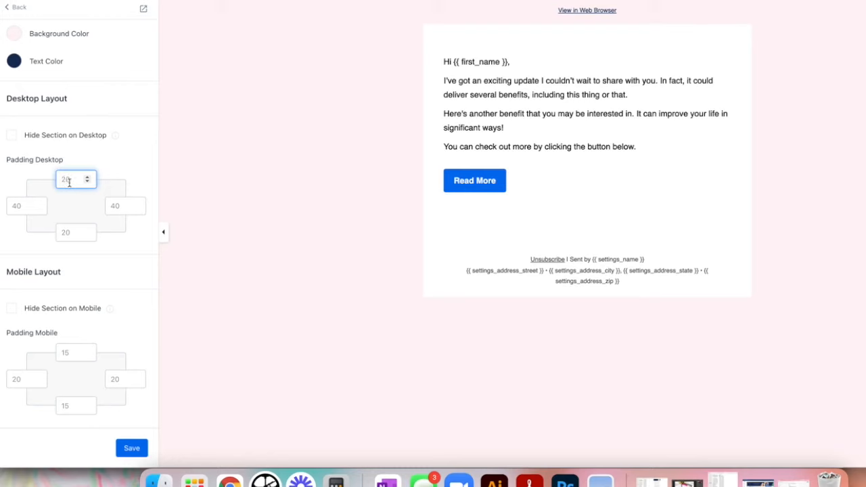
type("30")
key("Tab")
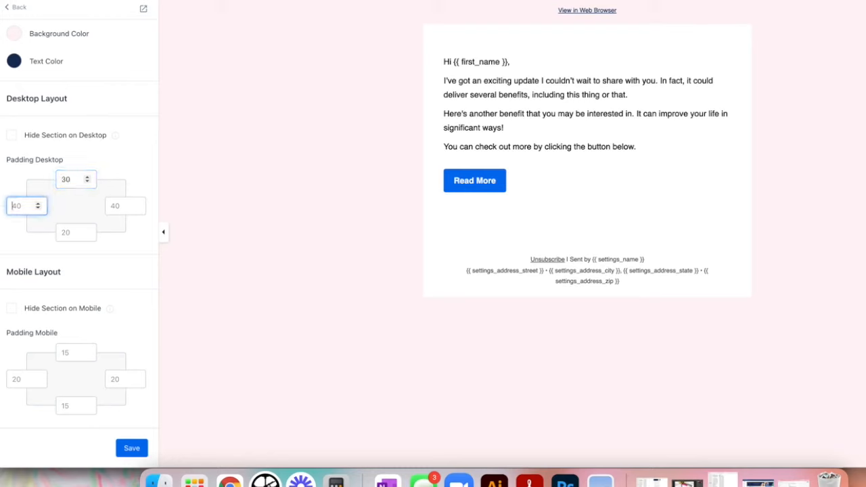
left_click(67, 232)
type("3")
key("Up")
left_click(133, 448)
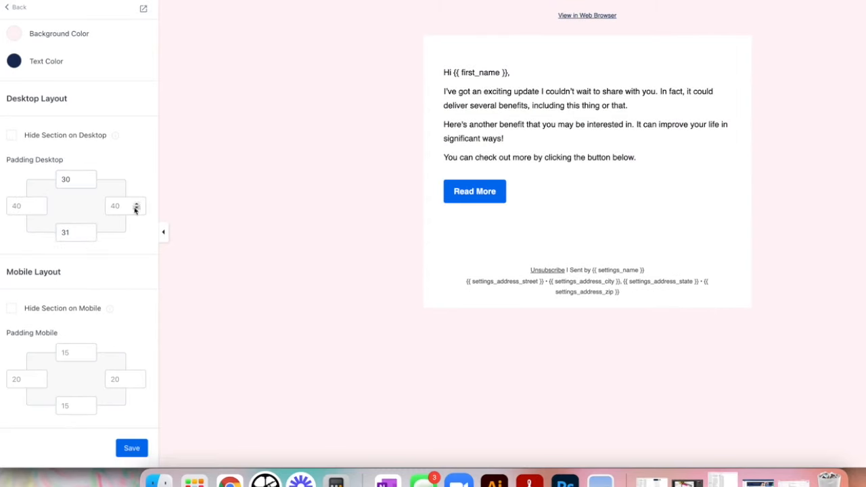
Restore the link's top and bottom desktop padding to 20 and save.
double_click(57, 182)
type("20")
double_click(75, 234)
left_click(132, 448)
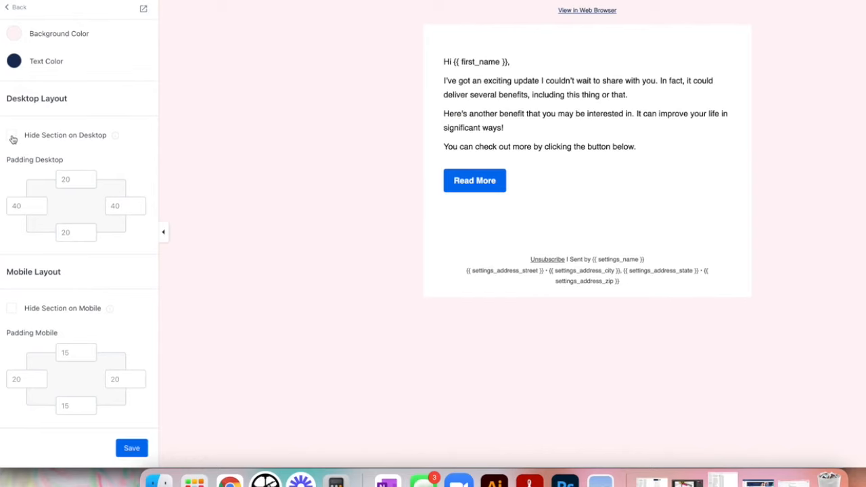
Leave the View in Web Browser Link settings and add an Image section to the email.
left_click(12, 309)
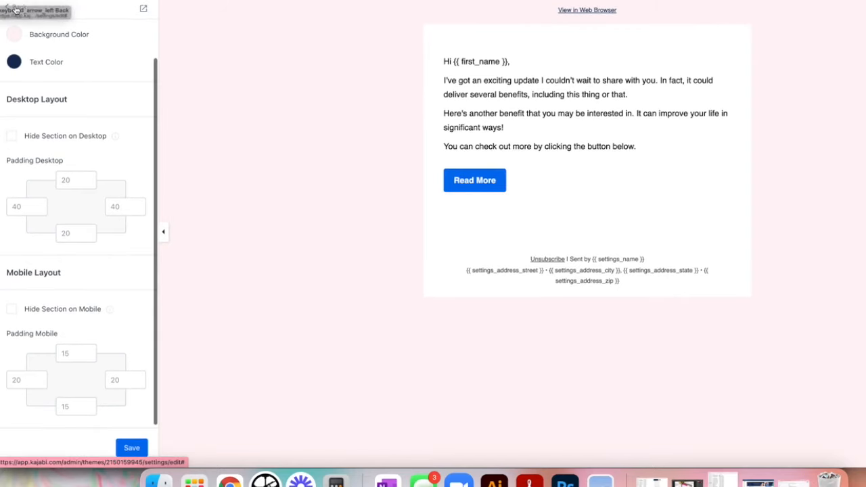
left_click(15, 7)
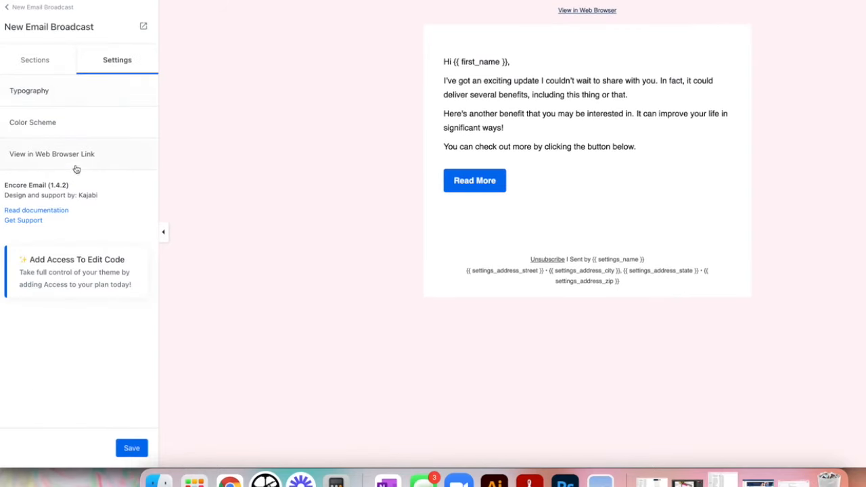
left_click(43, 60)
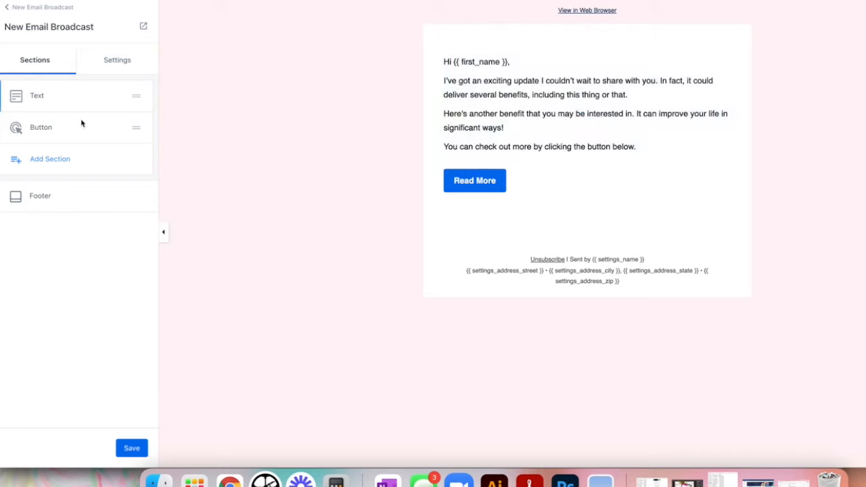
left_click(39, 161)
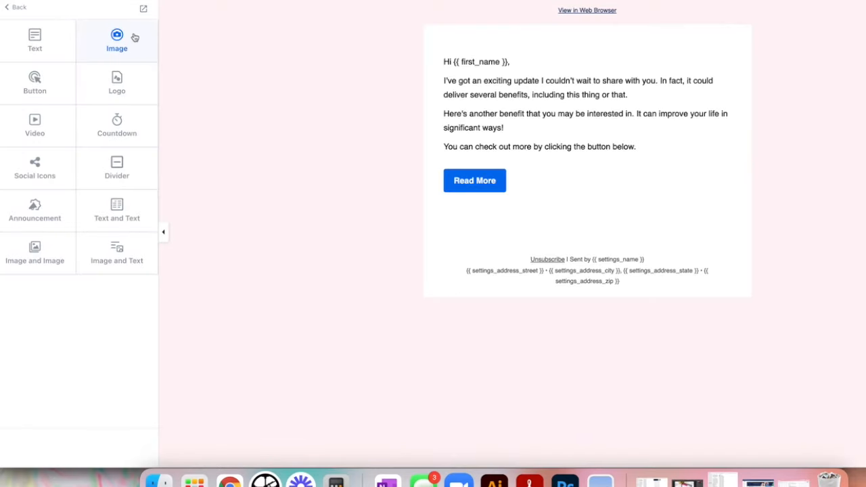
left_click(126, 41)
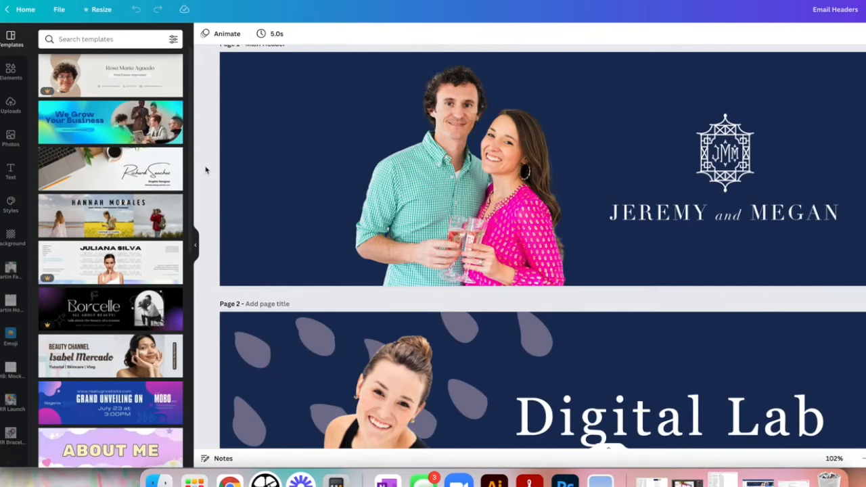
Switch to the Email Headers design in Canva and examine its header and footer pages.
scroll(206, 170, "down", 12)
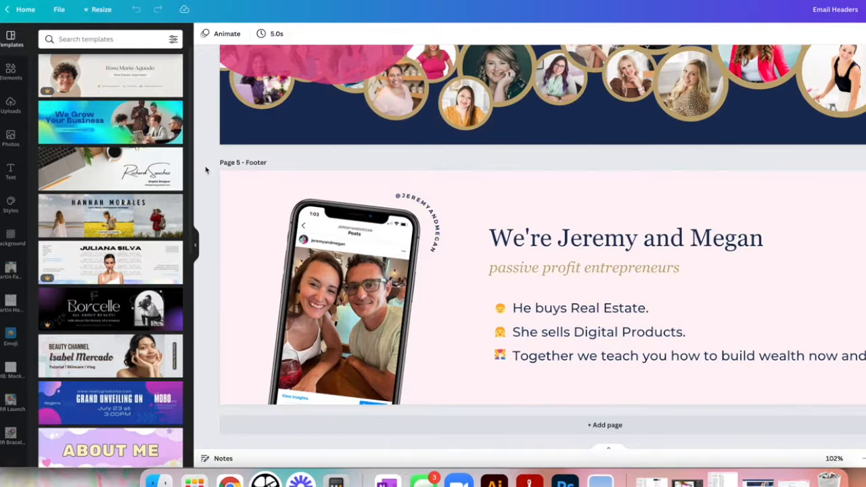
Check the custom width and height of the Email Headers design in its resize options, without resizing it.
scroll(206, 170, "up", 15)
left_click(102, 10)
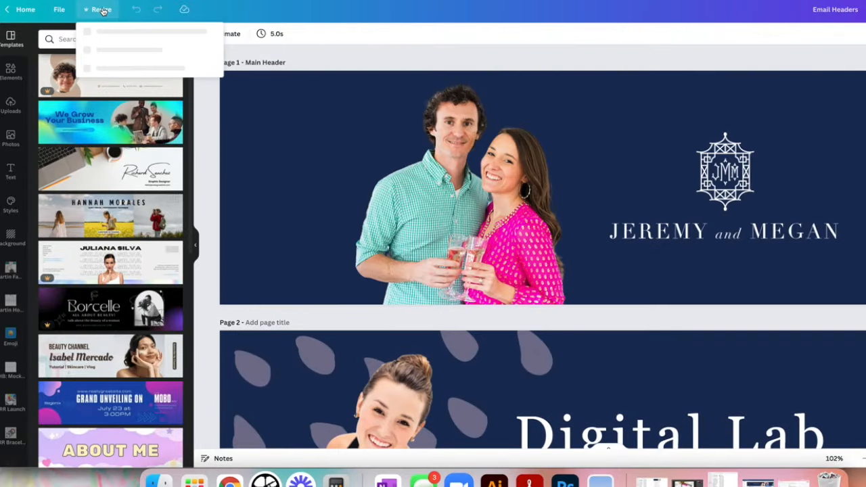
left_click_drag(122, 88, 100, 88)
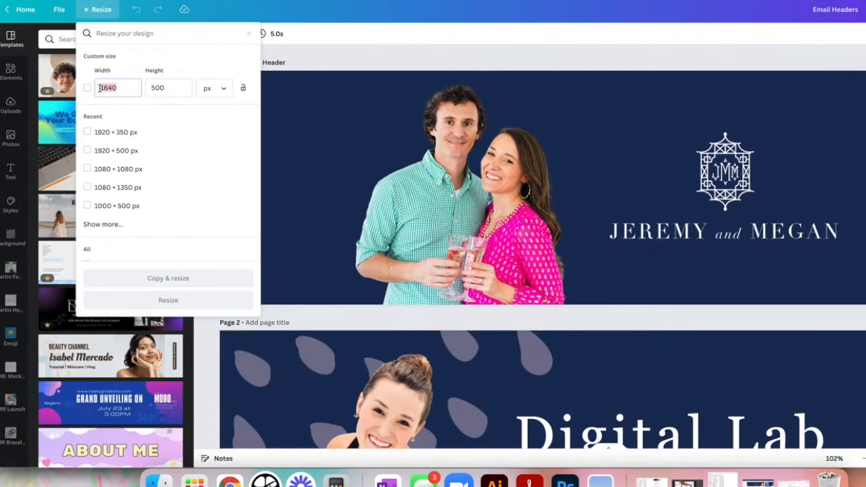
left_click_drag(168, 88, 138, 88)
left_click(173, 87)
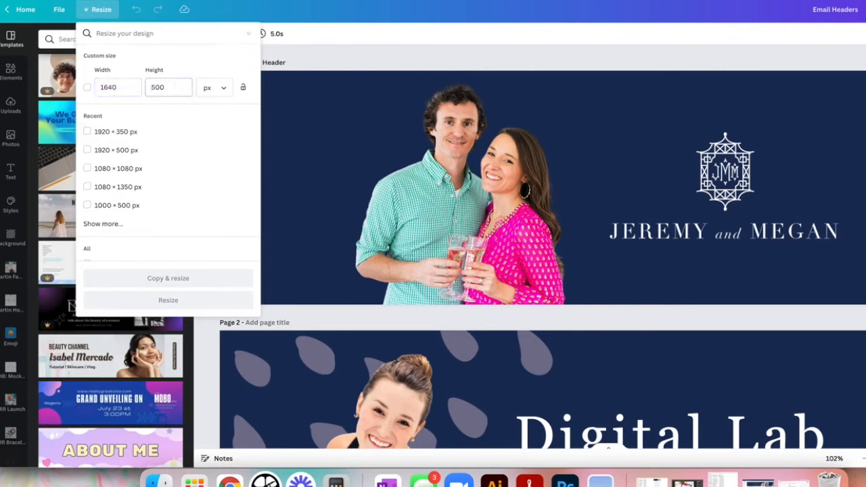
left_click(531, 64)
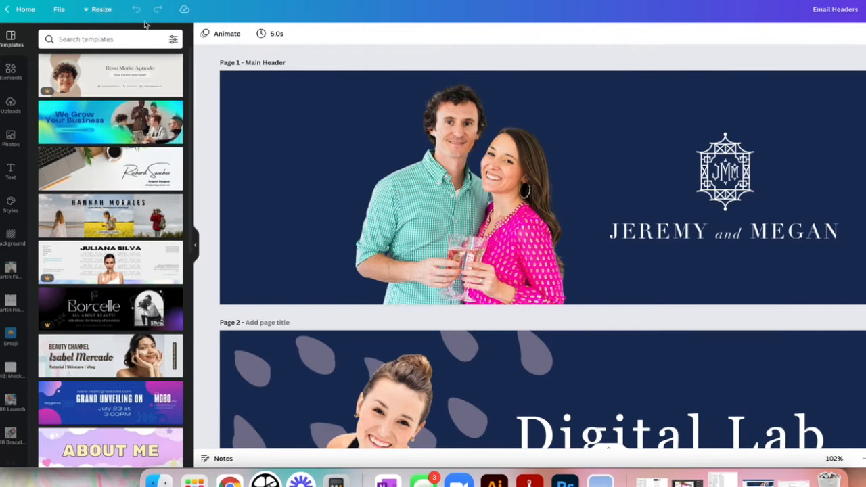
left_click(95, 10)
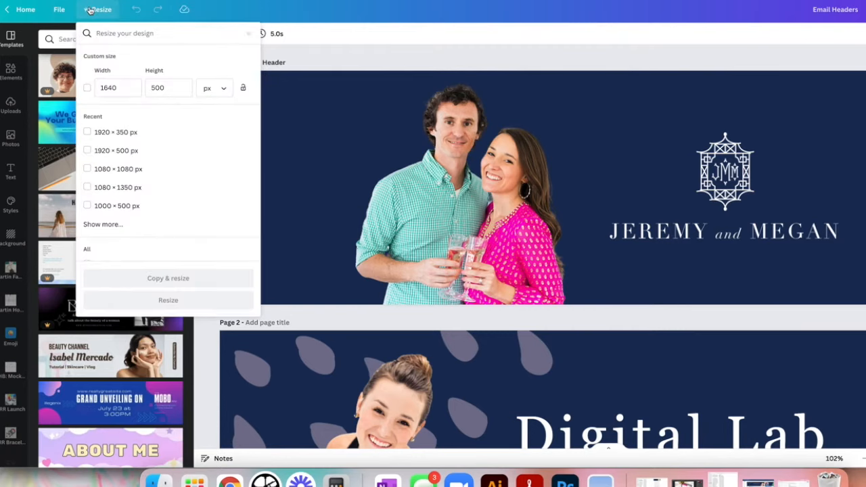
left_click(346, 59)
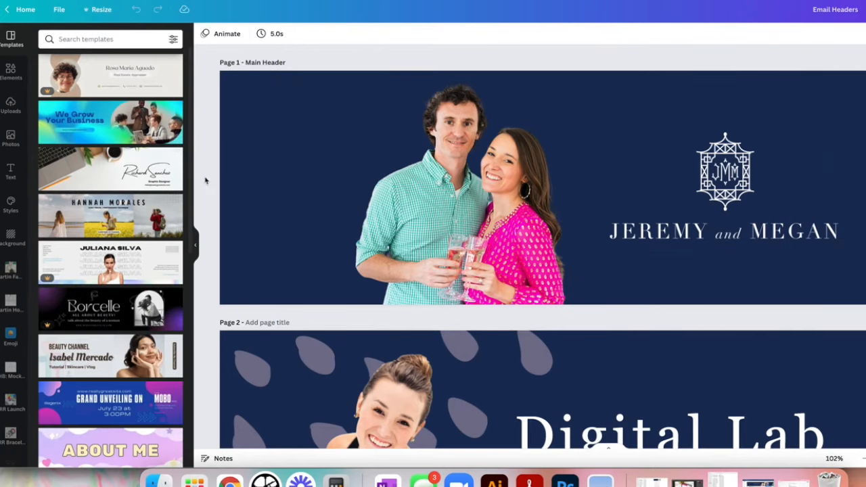
Examine the design's header pages one after another, down to the Footer page.
scroll(217, 181, "down", 5)
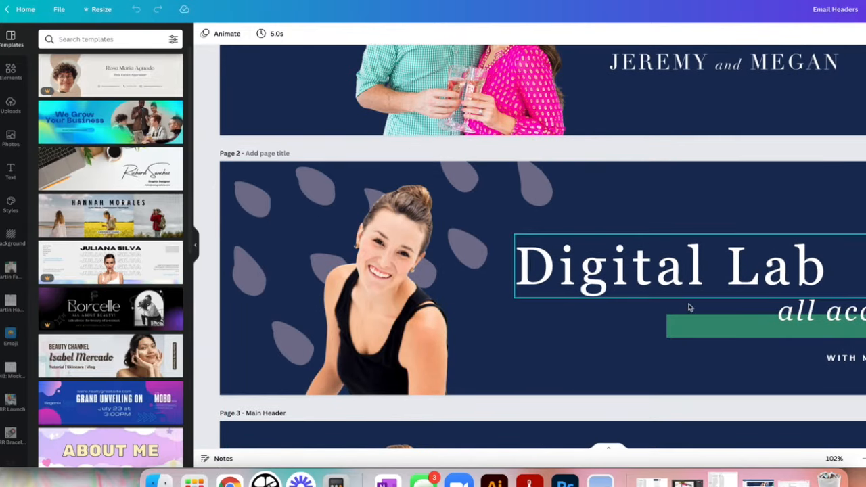
scroll(701, 311, "down", 7)
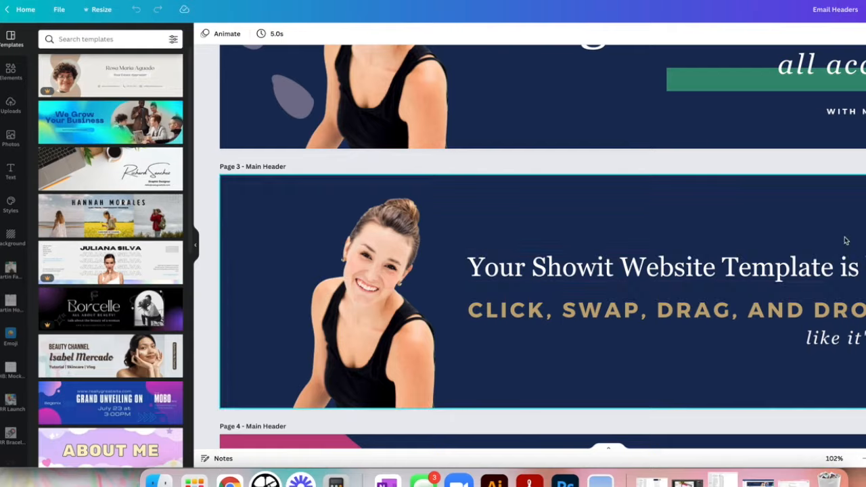
scroll(845, 237, "down", 3)
scroll(845, 254, "down", 4)
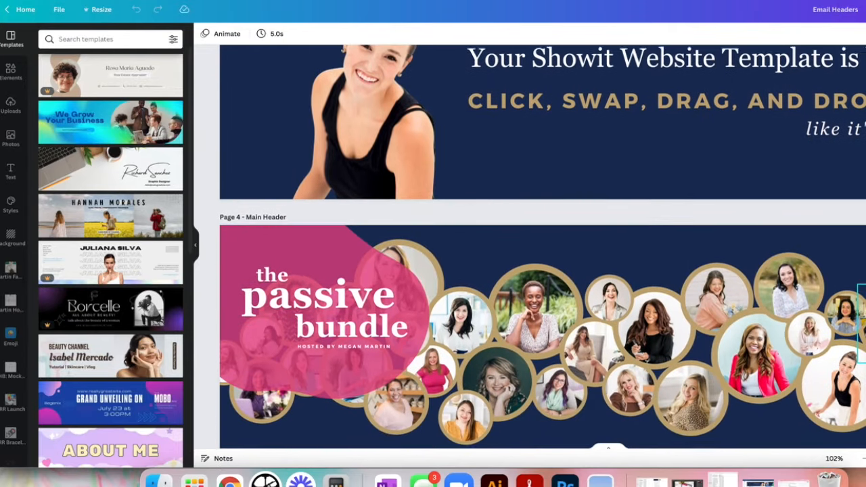
scroll(542, 246, "down", 8)
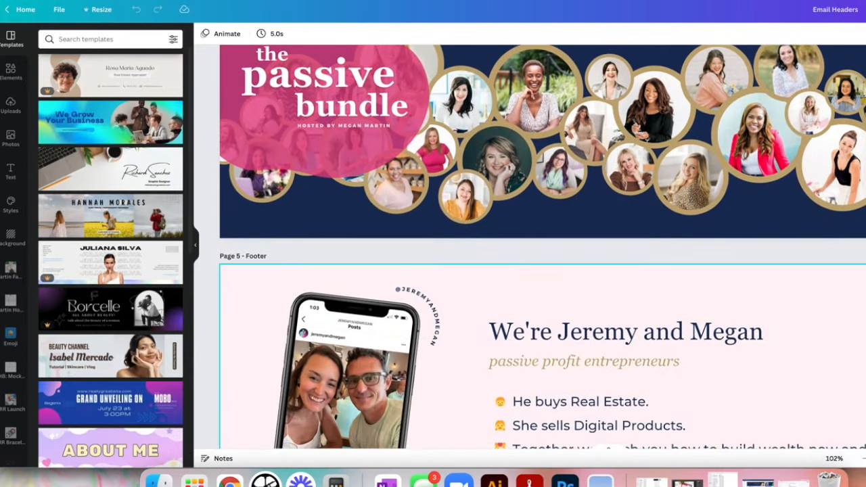
scroll(543, 246, "down", 1)
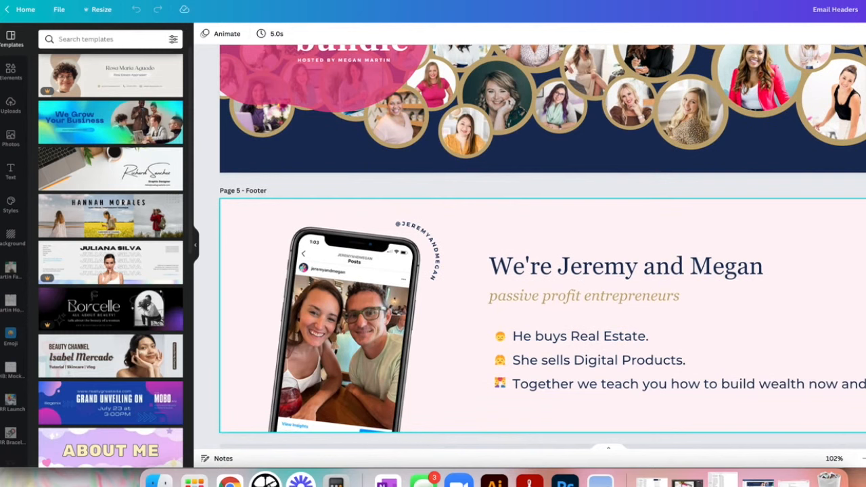
scroll(644, 170, "down", 1)
Switch back to the Kajabi email and upload Email Headers (1).png from Downloads as the Image section's picture.
left_click(694, 317)
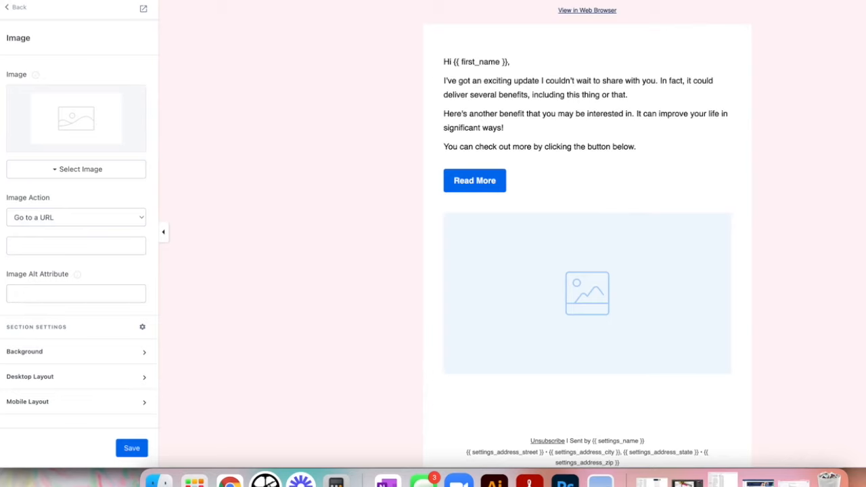
left_click(88, 170)
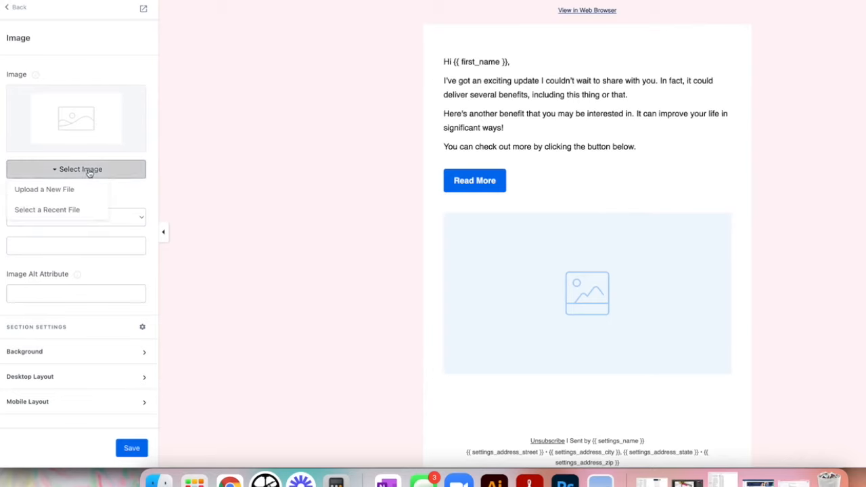
left_click(45, 196)
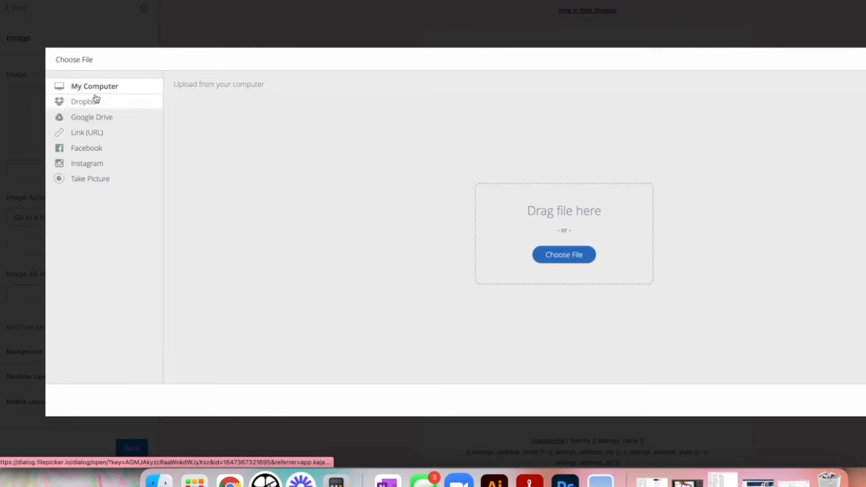
left_click(564, 257)
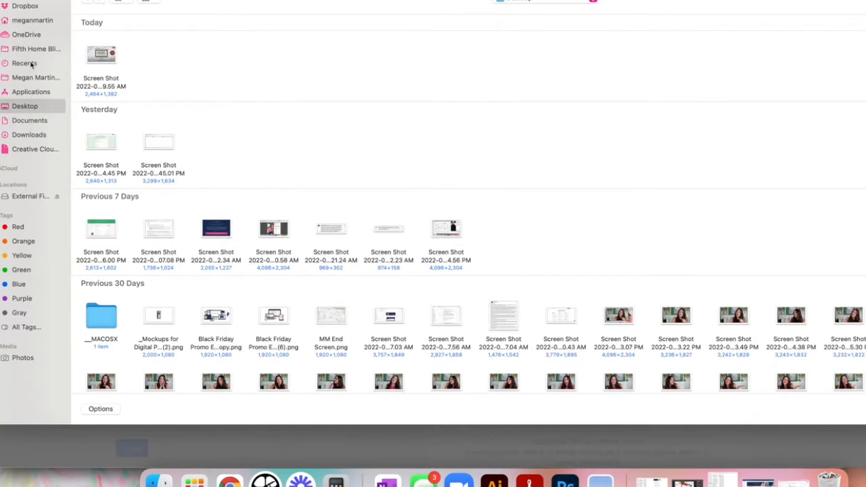
left_click(31, 135)
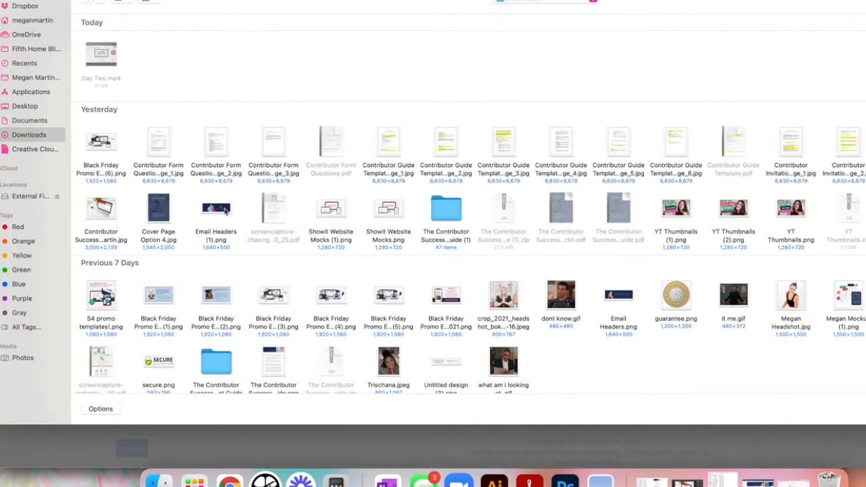
left_click(216, 209)
key("Return")
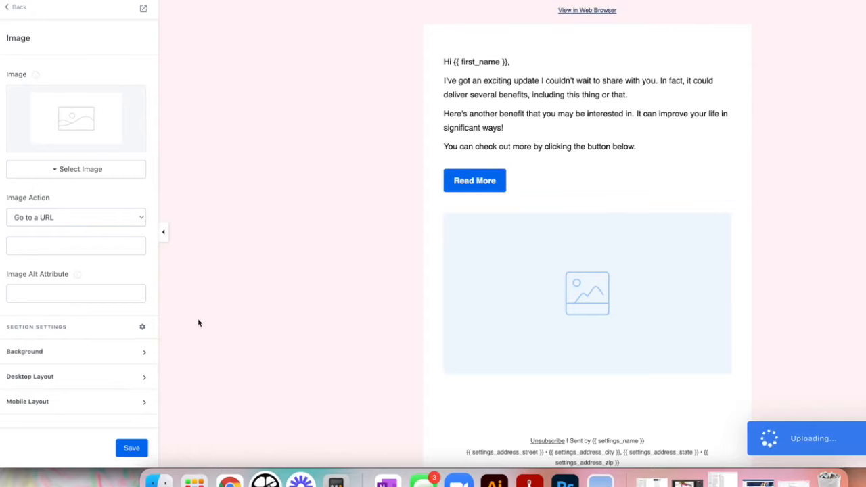
left_click(72, 173)
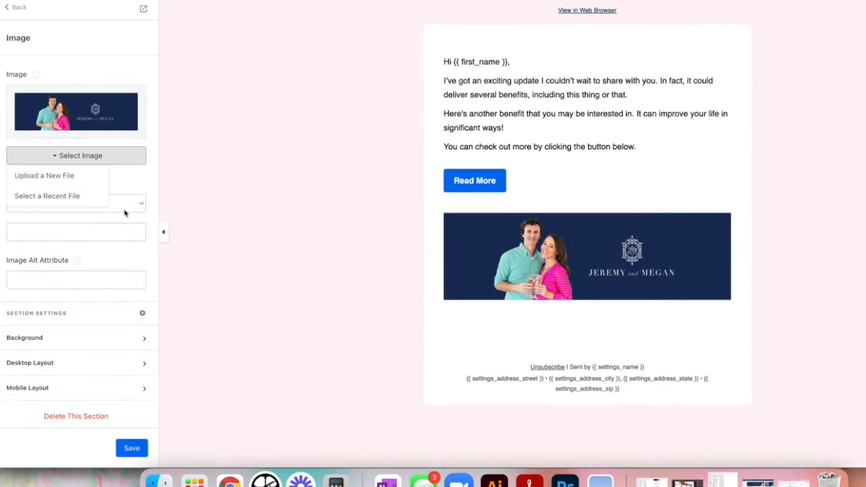
left_click(145, 226)
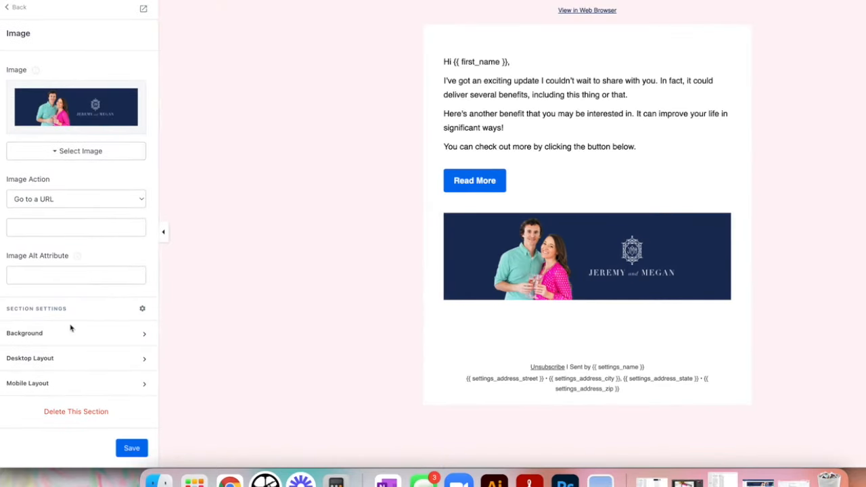
In the Image section's desktop layout, set the width to 800 and the left and right padding to 0.
left_click(106, 340)
scroll(98, 349, "down", 2)
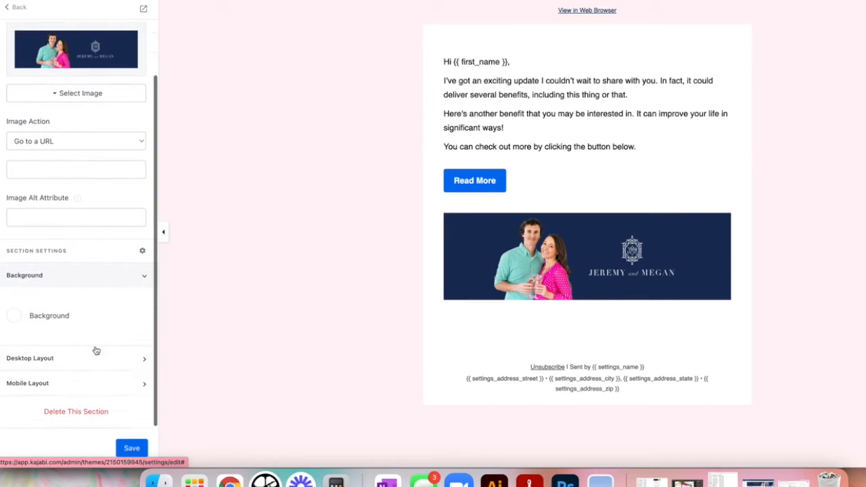
left_click(101, 359)
scroll(98, 355, "down", 5)
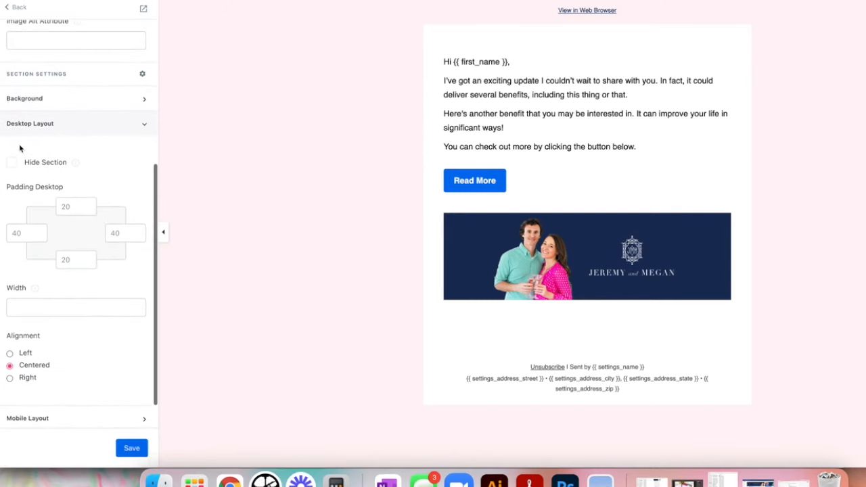
left_click(24, 307)
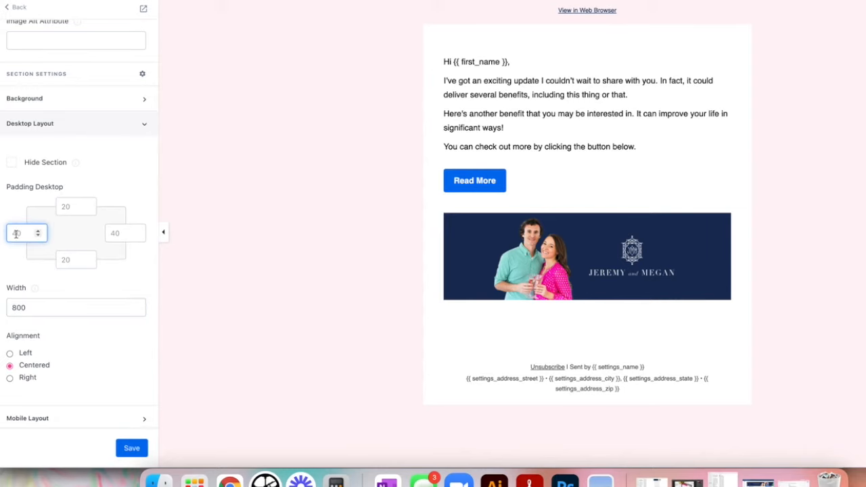
key("BackSpace")
left_click(113, 233)
key("BackSpace")
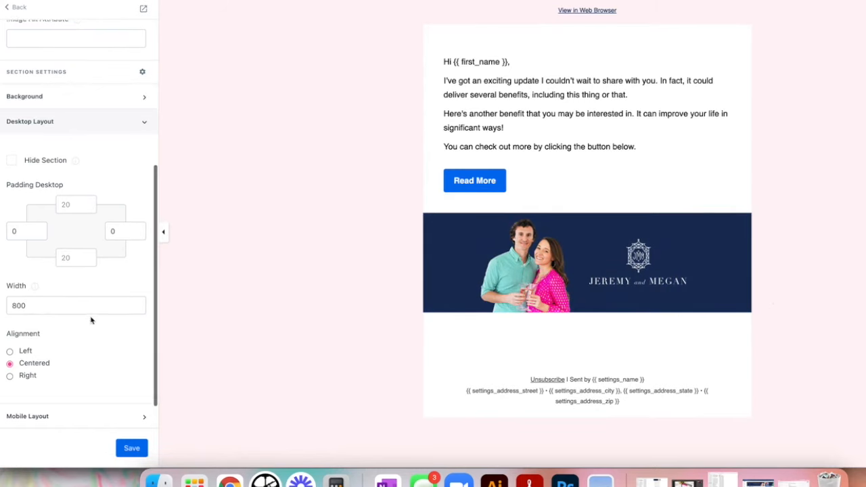
scroll(90, 319, "down", 1)
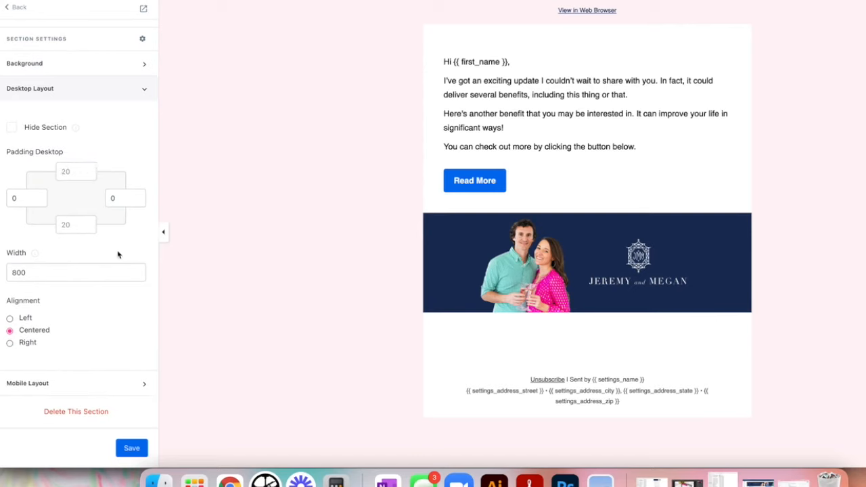
Read the note on image width in the Image section's mobile layout settings.
left_click(99, 387)
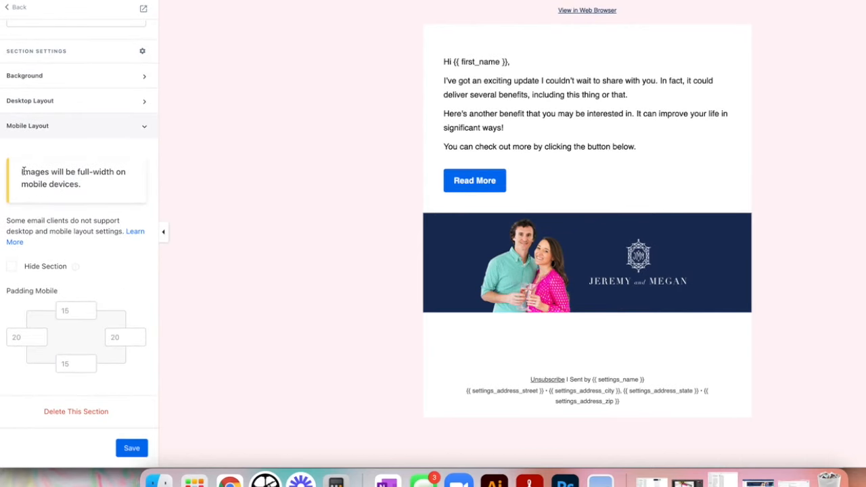
left_click_drag(23, 173, 95, 192)
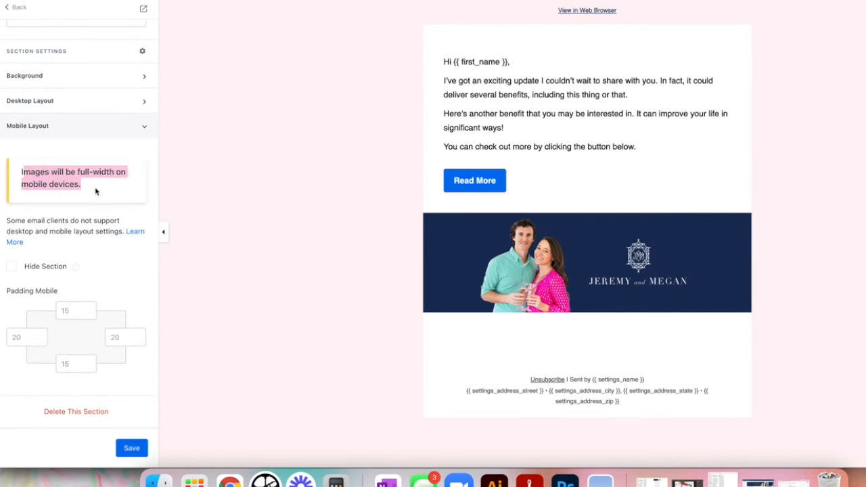
left_click(95, 192)
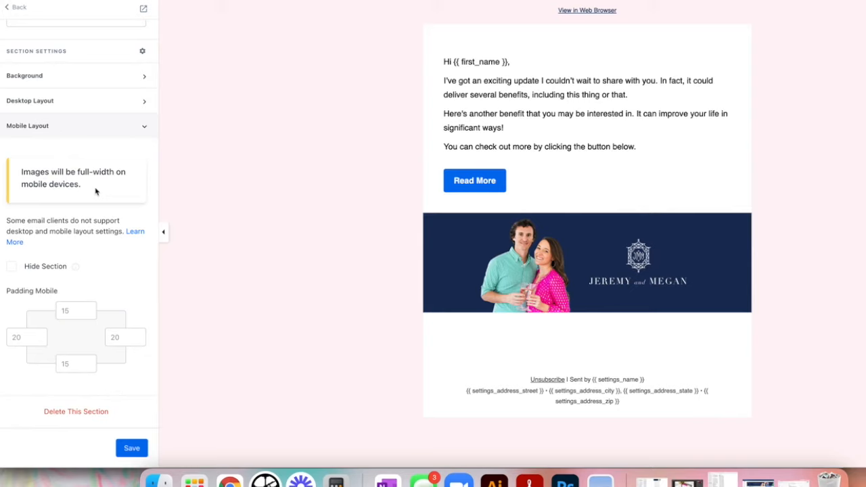
Save the Image section's settings and move the section above the Text section.
left_click(50, 101)
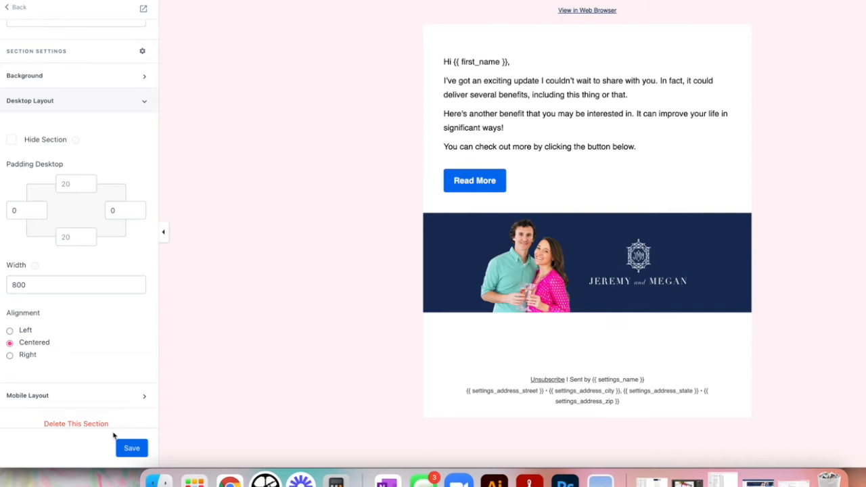
left_click(136, 449)
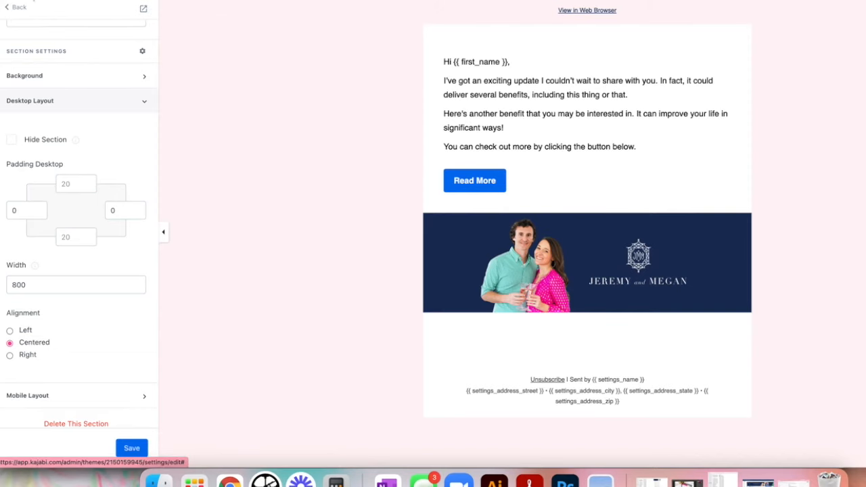
left_click(10, 9)
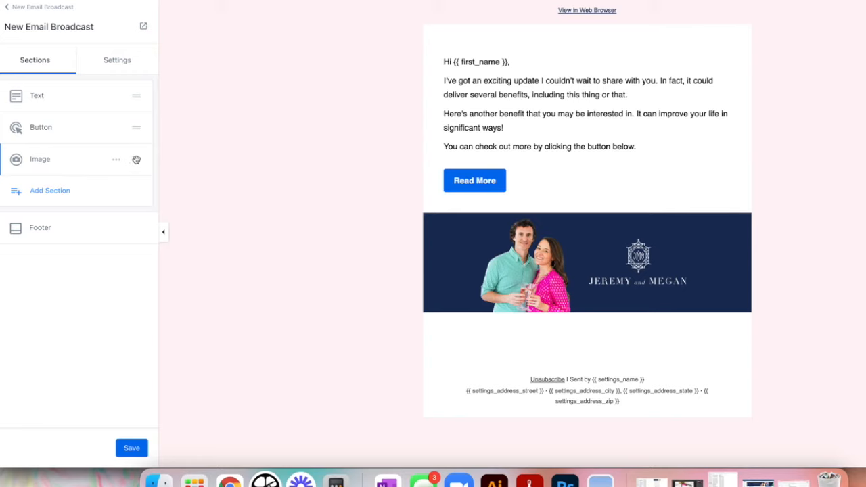
left_click_drag(136, 160, 144, 95)
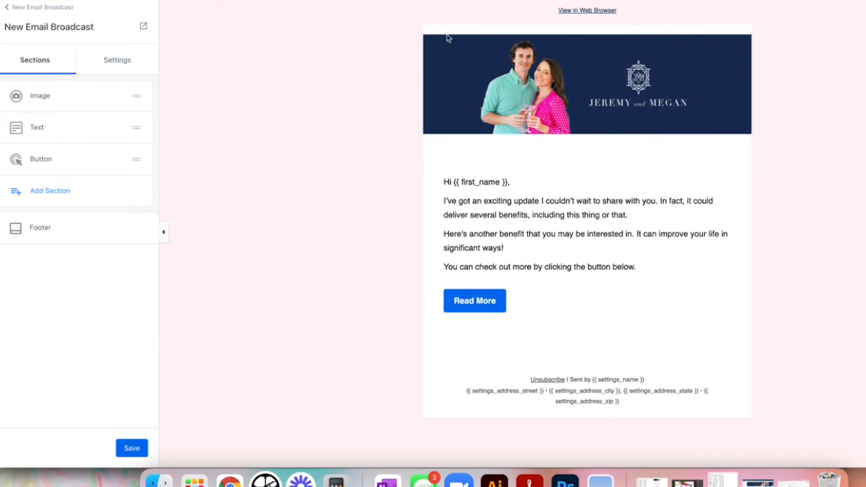
Set the top desktop padding of the header Image section to 0 and save.
left_click(562, 68)
scroll(136, 258, "down", 1)
scroll(136, 258, "down", 8)
left_click(74, 173)
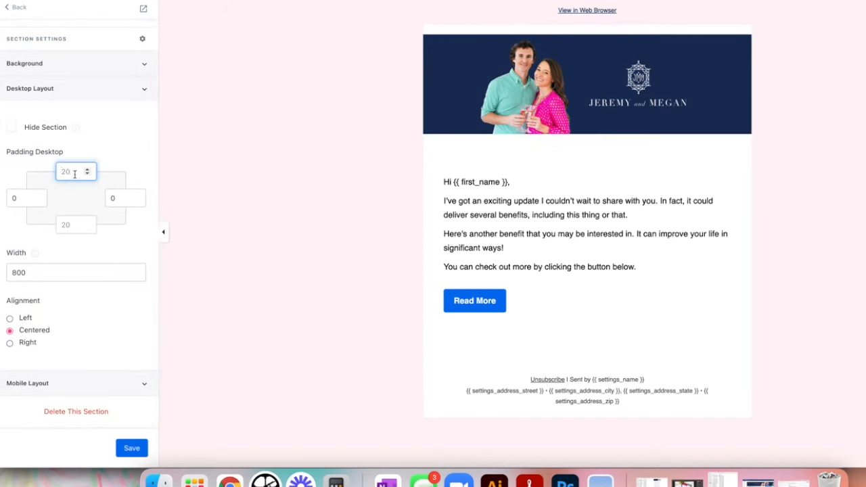
type("0")
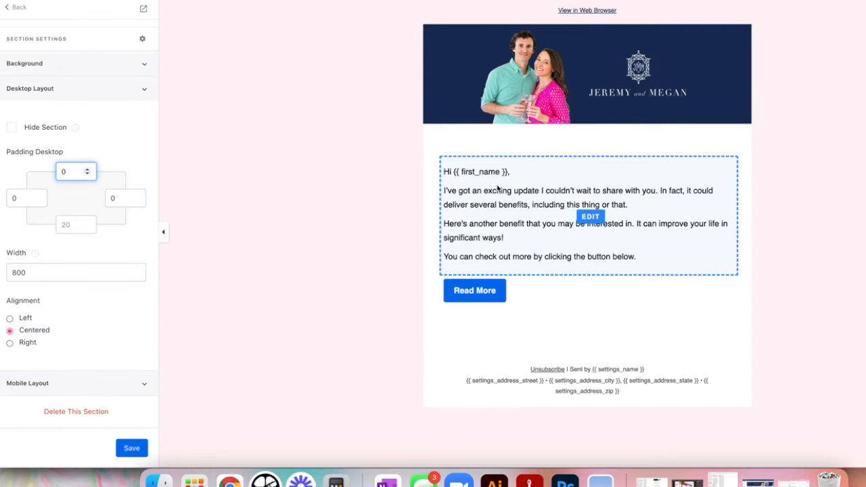
left_click(138, 453)
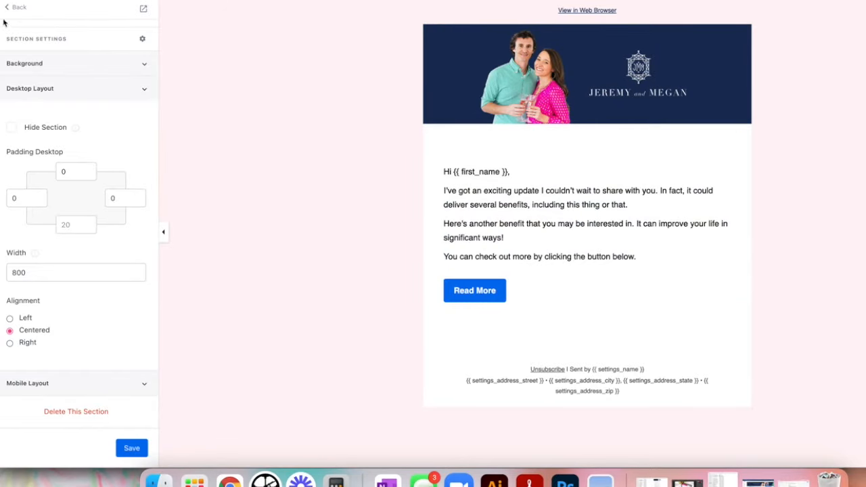
In the Text section's desktop layout, try a top padding of 20 and settle on 10.
left_click(23, 8)
left_click(68, 125)
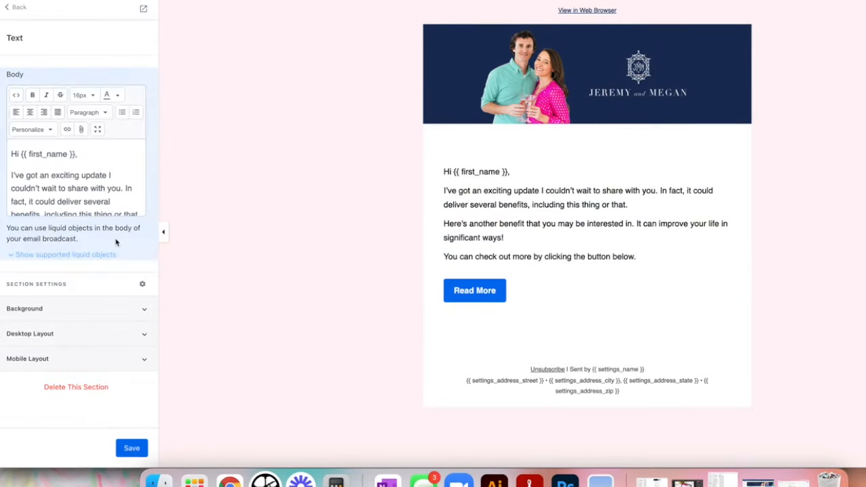
left_click(145, 339)
scroll(70, 297, "down", 3)
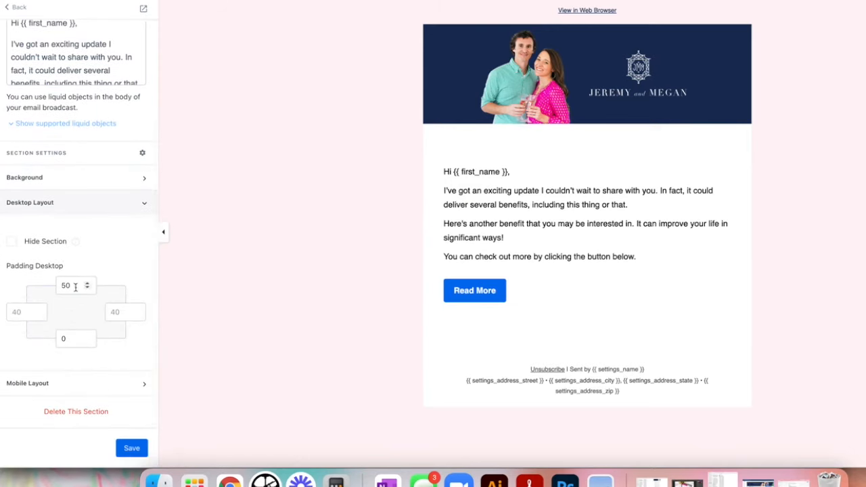
double_click(67, 285)
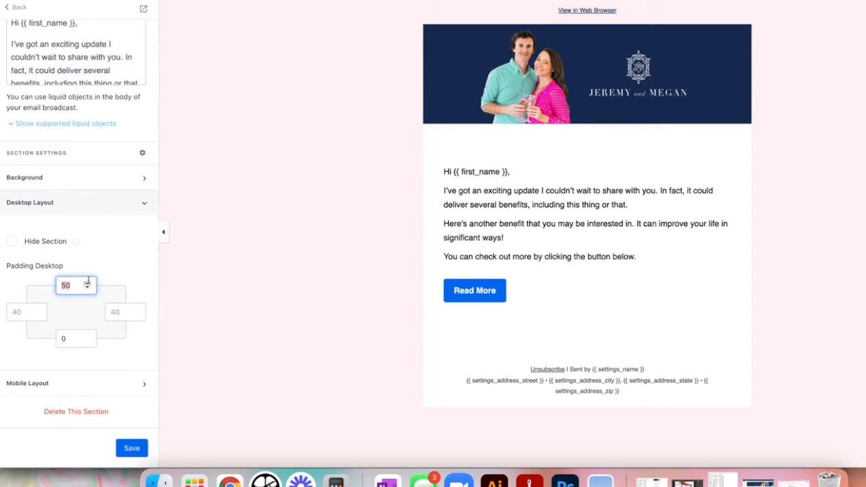
type("20")
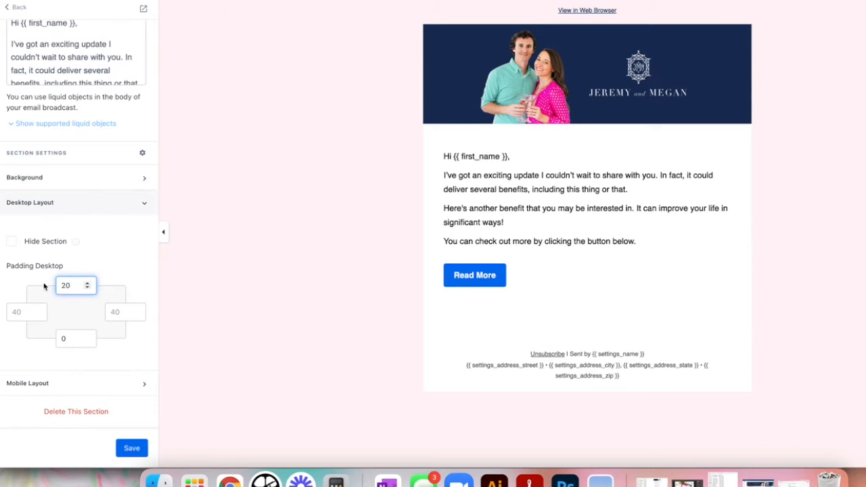
double_click(79, 285)
type("10")
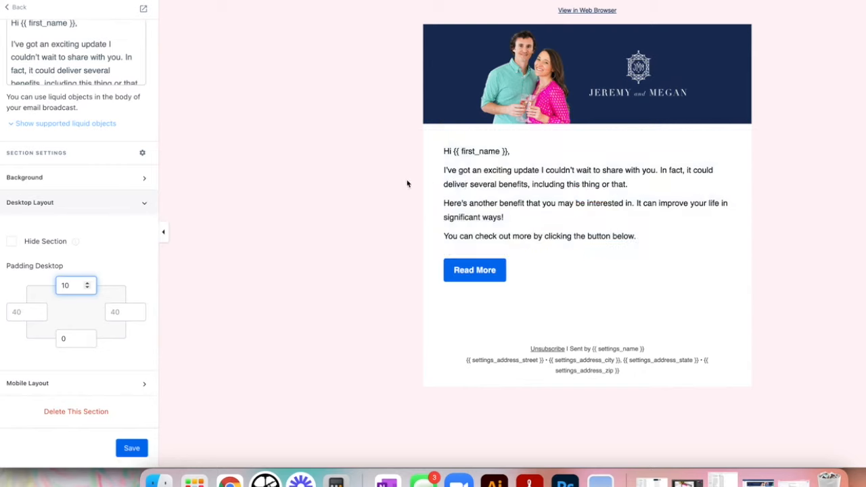
left_click(61, 338)
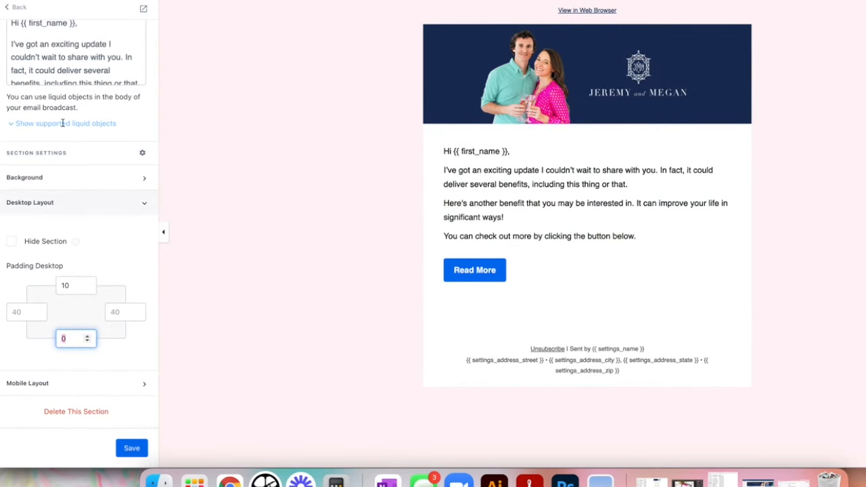
Switch to the finished Revenue Ripple example email, review its text formatting and select its body text.
scroll(84, 42, "up", 2)
scroll(84, 42, "up", 2)
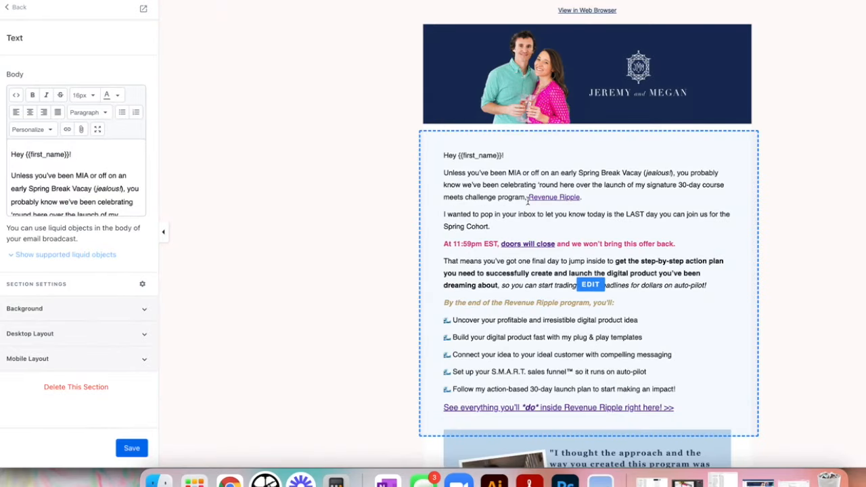
left_click_drag(443, 154, 720, 421)
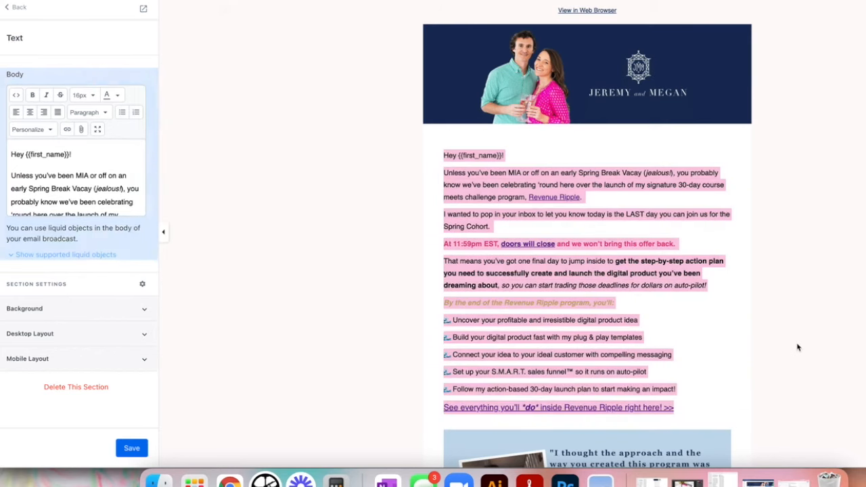
left_click(798, 347)
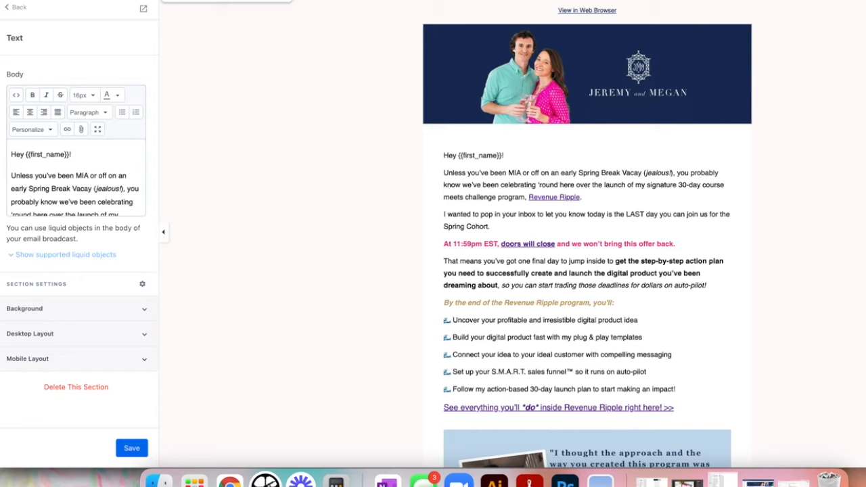
scroll(488, 316, "down", 2)
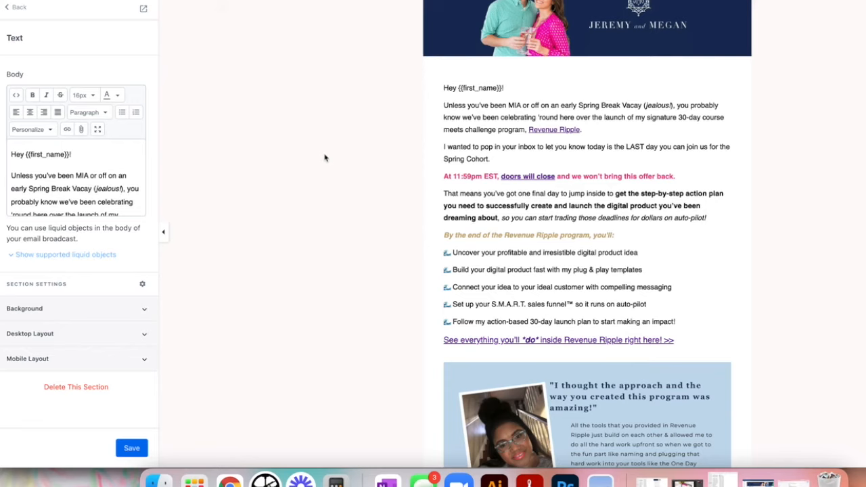
left_click(88, 175)
triple_click(74, 179)
left_click(102, 174)
left_click_drag(12, 154, 169, 255)
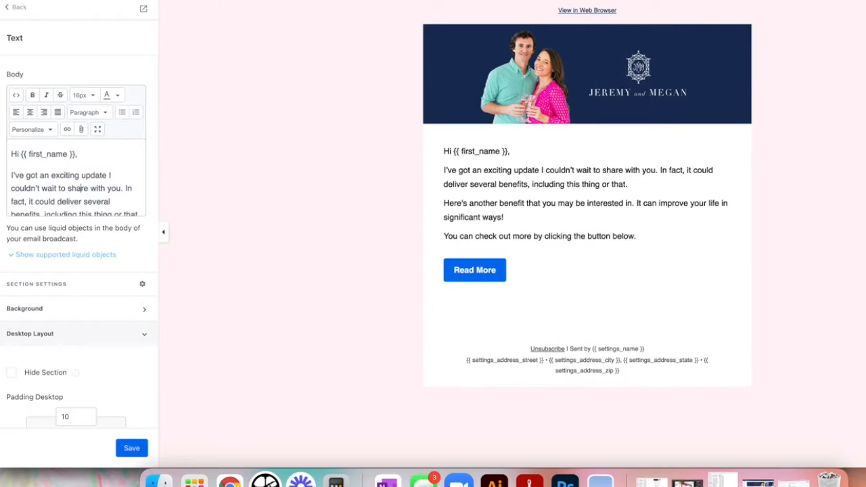
In the new email's Text body, add the line "This is a section heading." below the first paragraph after the greeting.
scroll(100, 183, "down", 1)
scroll(100, 182, "down", 3)
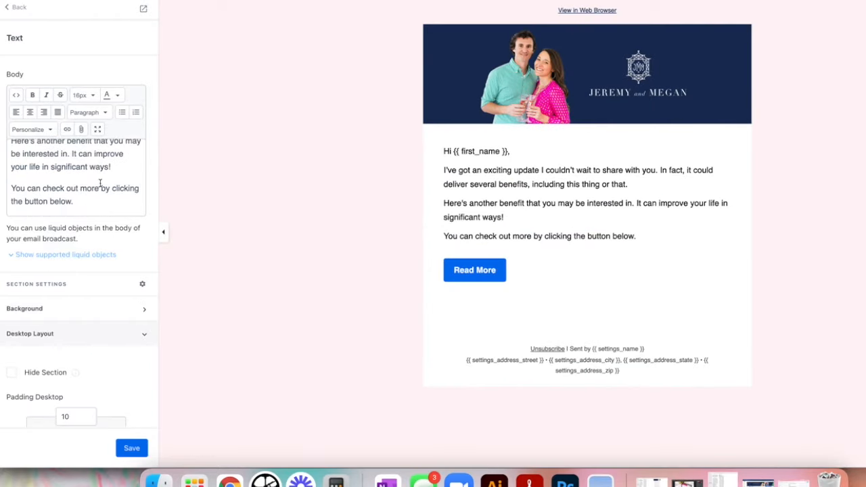
scroll(100, 183, "up", 3)
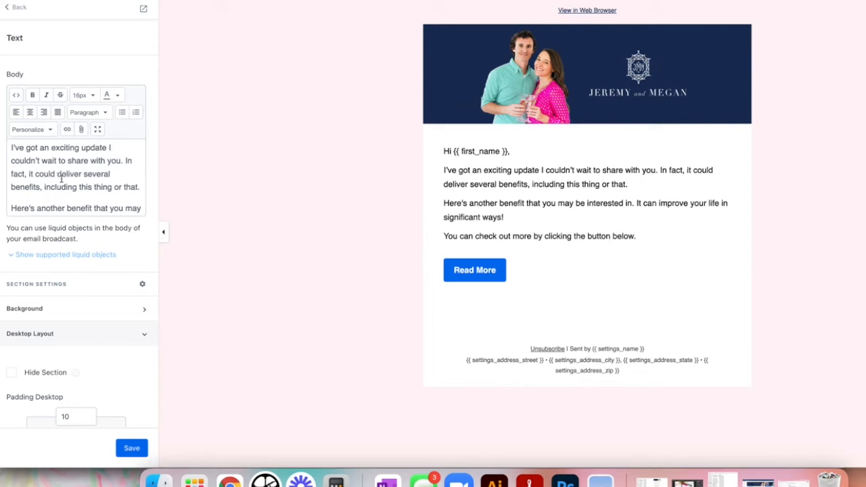
scroll(64, 181, "up", 2)
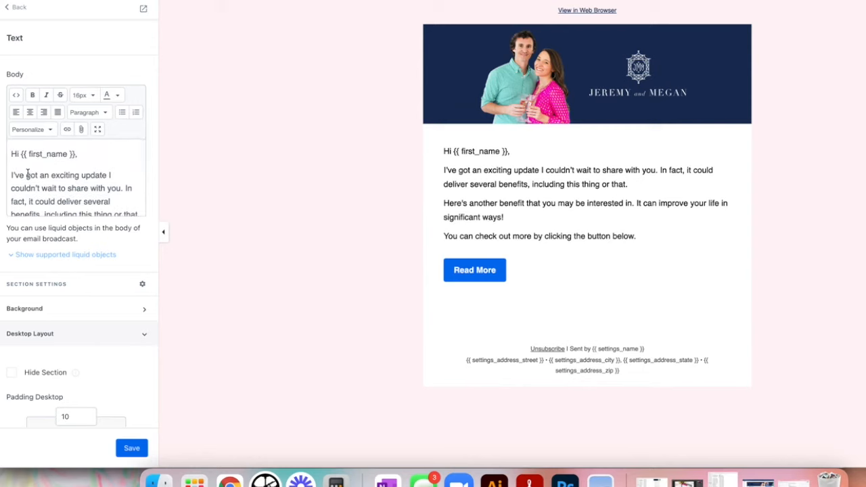
scroll(108, 193, "down", 2)
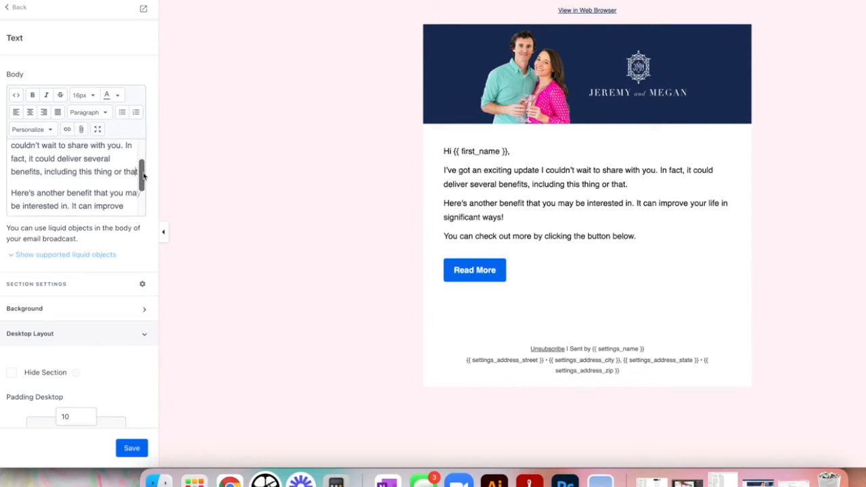
key("Return")
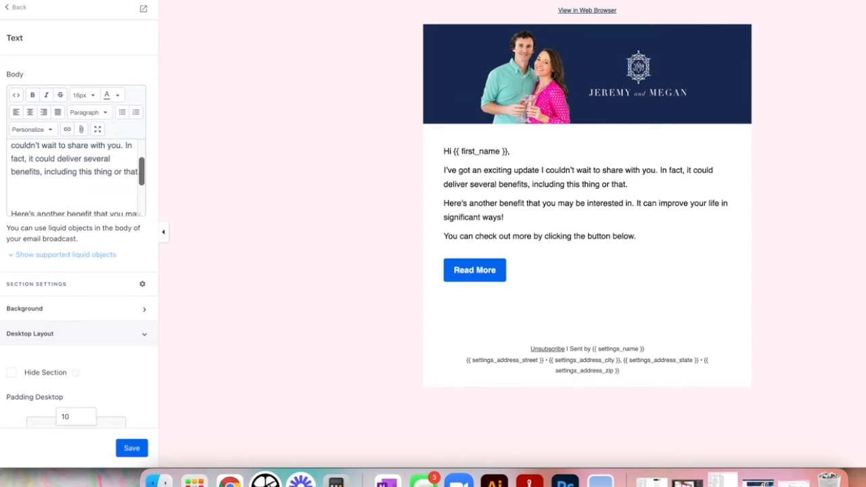
type("This is a section heading.")
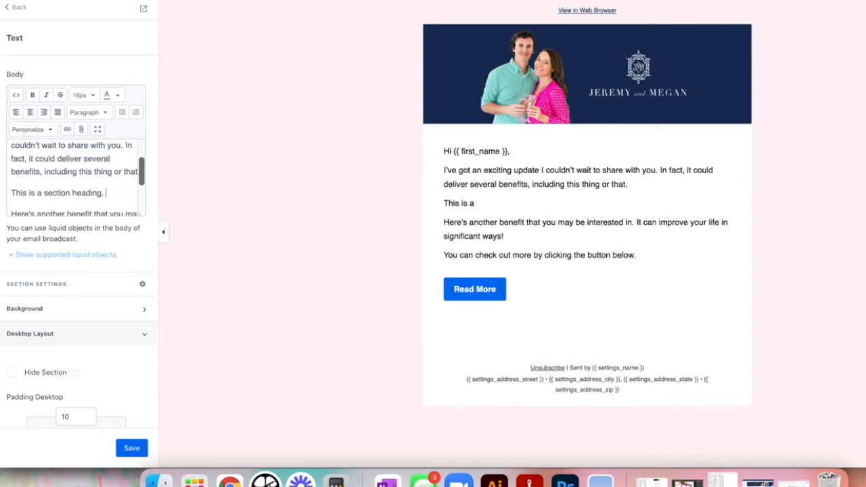
Set the font size of the "This is a section heading." line to 21px.
left_click_drag(112, 193, 10, 196)
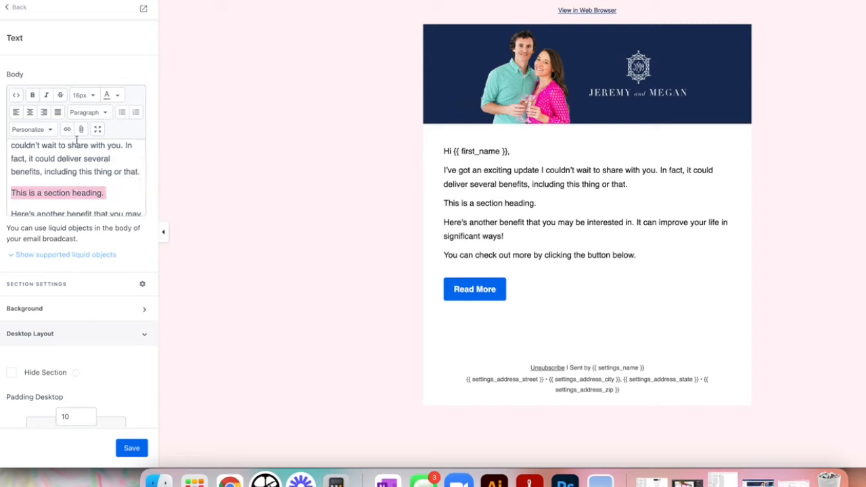
left_click(88, 95)
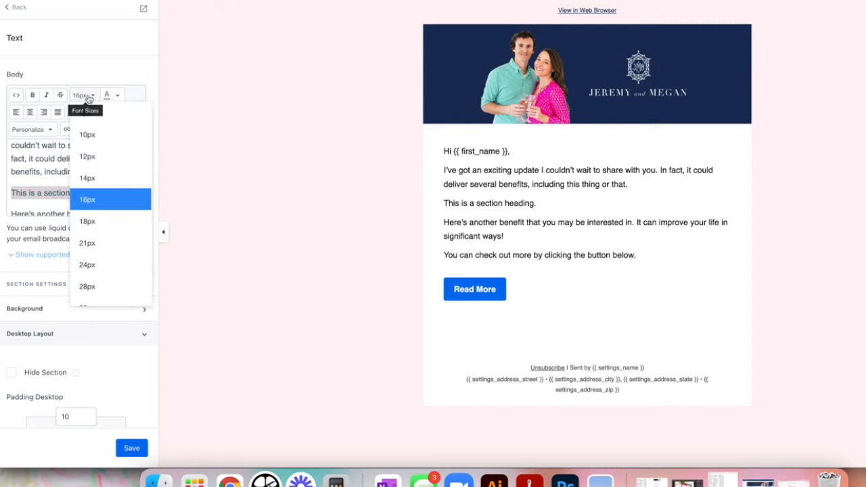
left_click(94, 246)
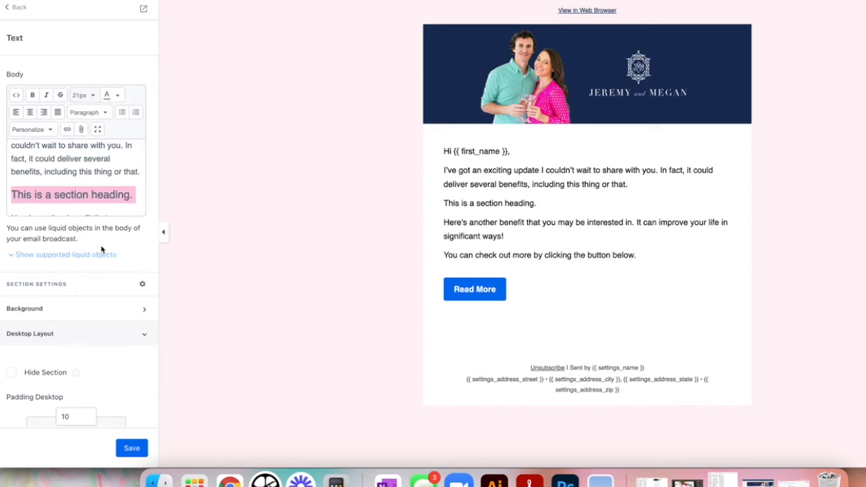
Using the example email's colored headings as a reference, make the section heading line bold and brand pink and save.
left_click(117, 100)
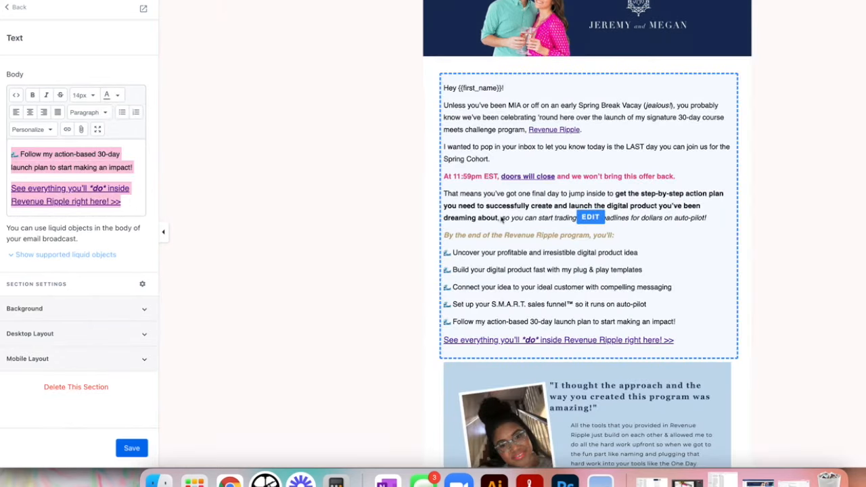
scroll(422, 252, "down", 10)
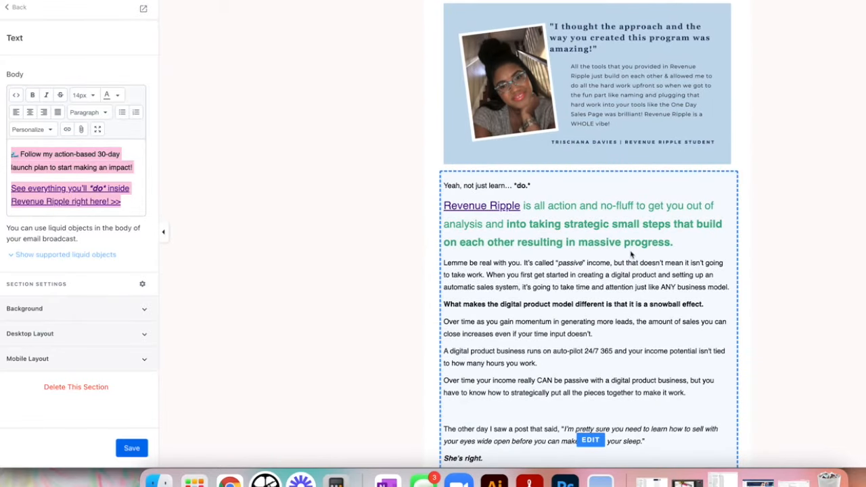
scroll(631, 253, "up", 7)
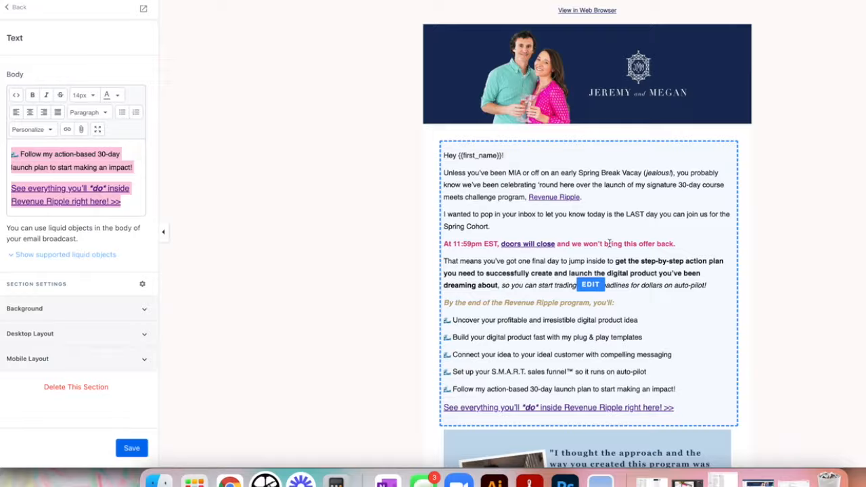
scroll(574, 239, "down", 5)
scroll(639, 301, "down", 11)
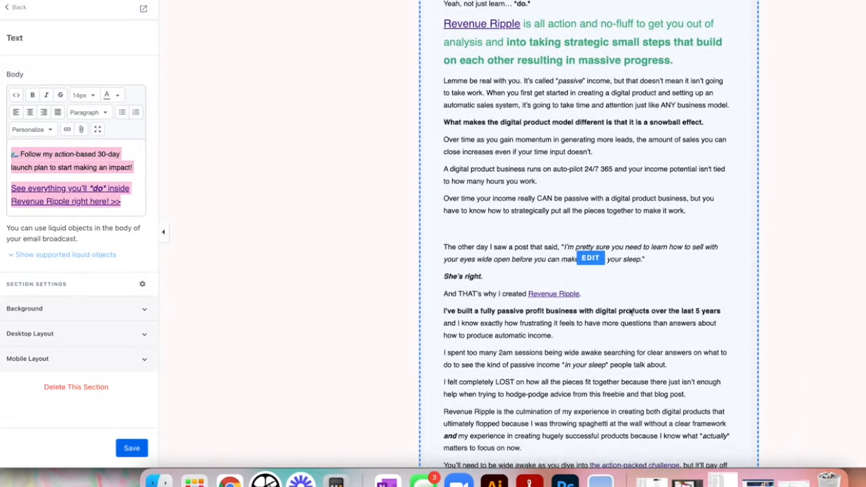
scroll(618, 322, "down", 8)
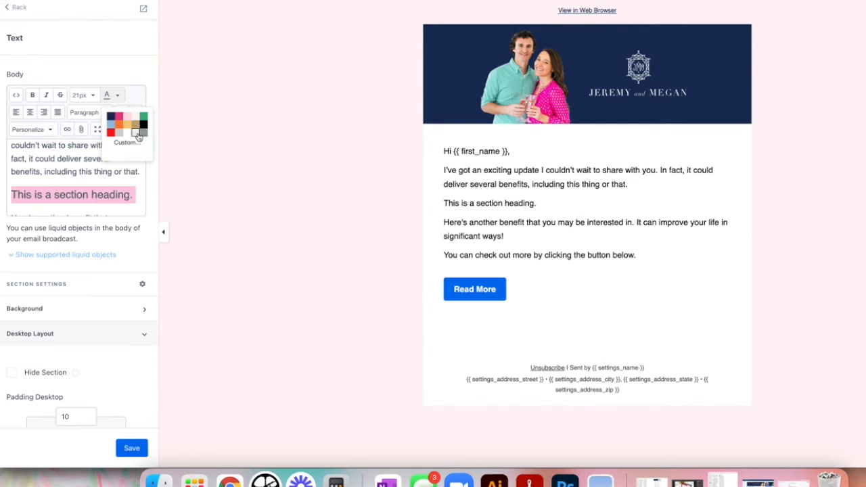
left_click(32, 95)
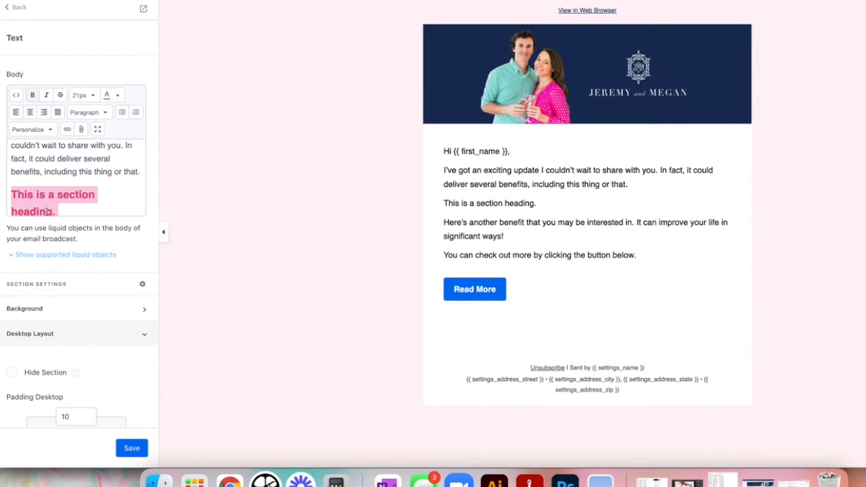
left_click(132, 449)
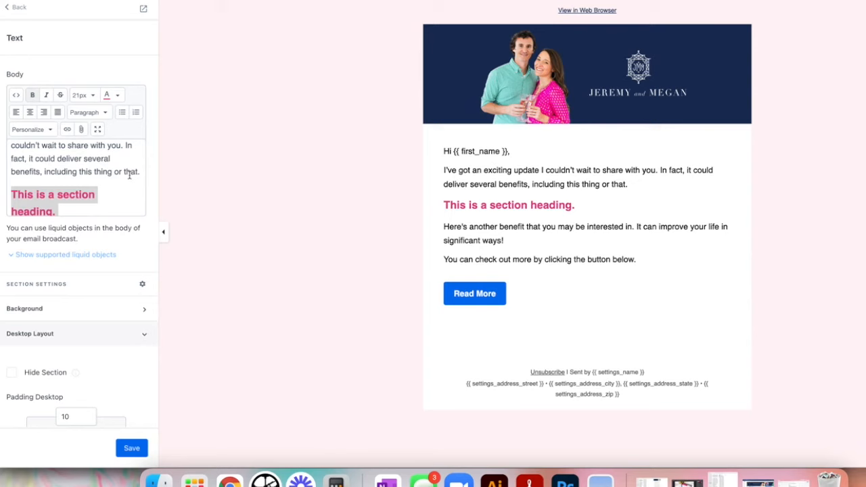
Add the line "This is another heading." below the paragraph starting "Here's another benefit".
scroll(132, 175, "down", 3)
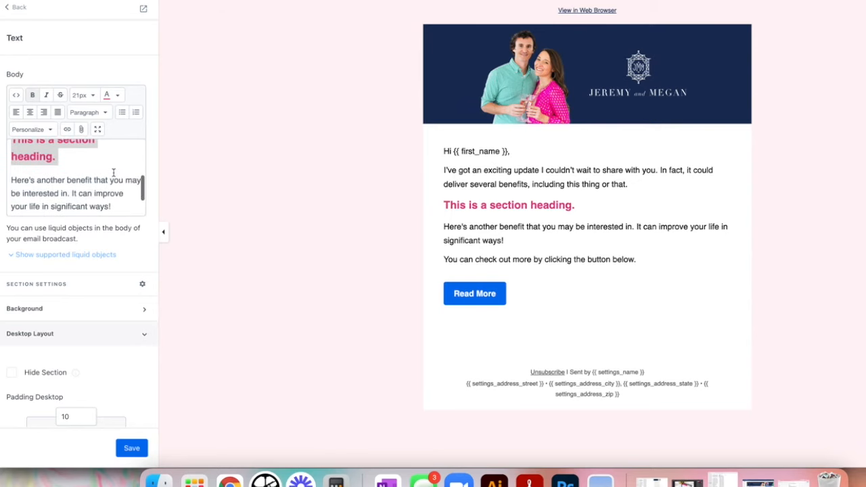
scroll(112, 171, "down", 2)
left_click(118, 168)
key("Return")
type("T")
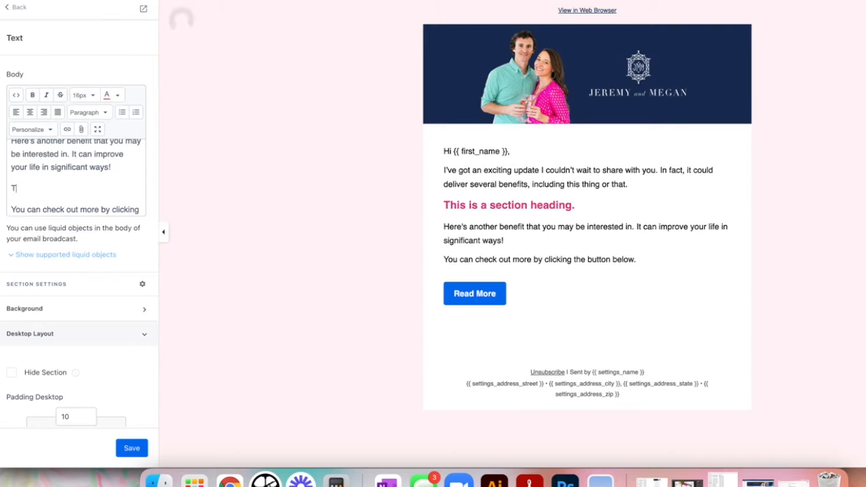
type("his is another heading.")
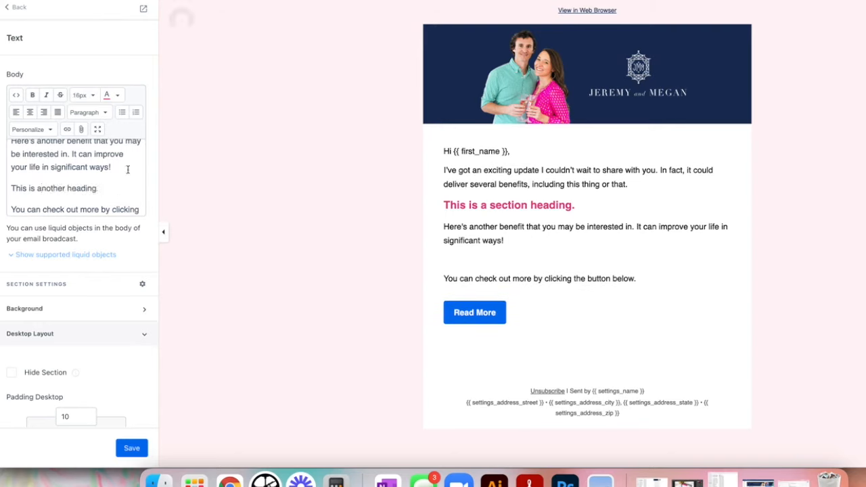
Format the "This is another heading." line at 18px in the orange brand color.
left_click_drag(72, 190, 11, 190)
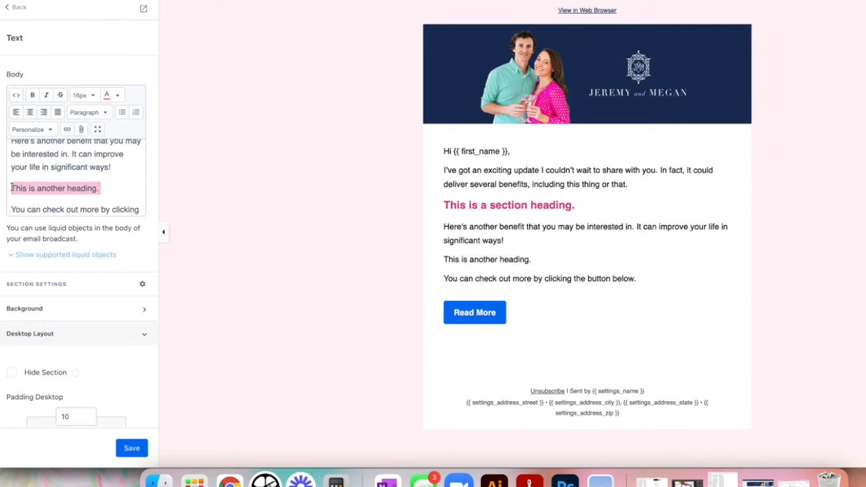
left_click(87, 95)
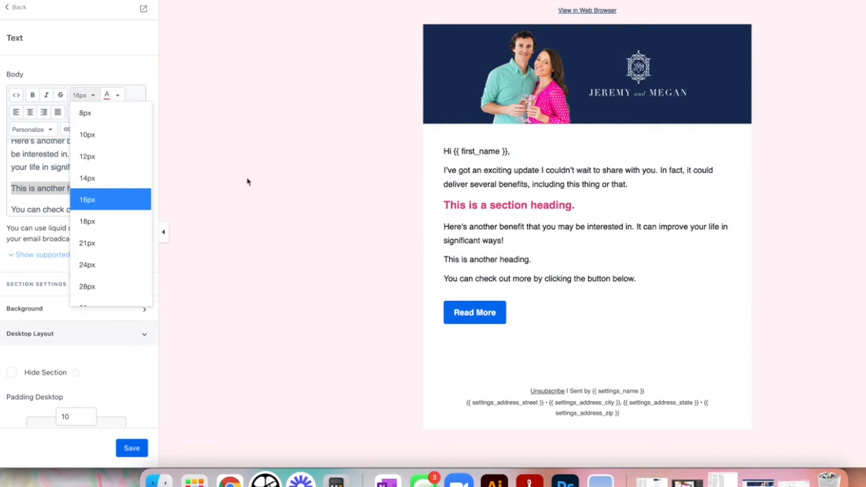
left_click(124, 224)
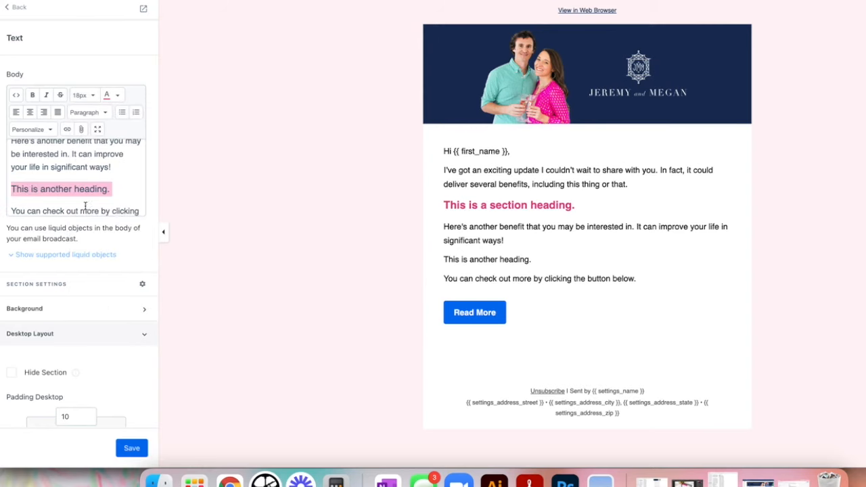
left_click(101, 95)
left_click(104, 95)
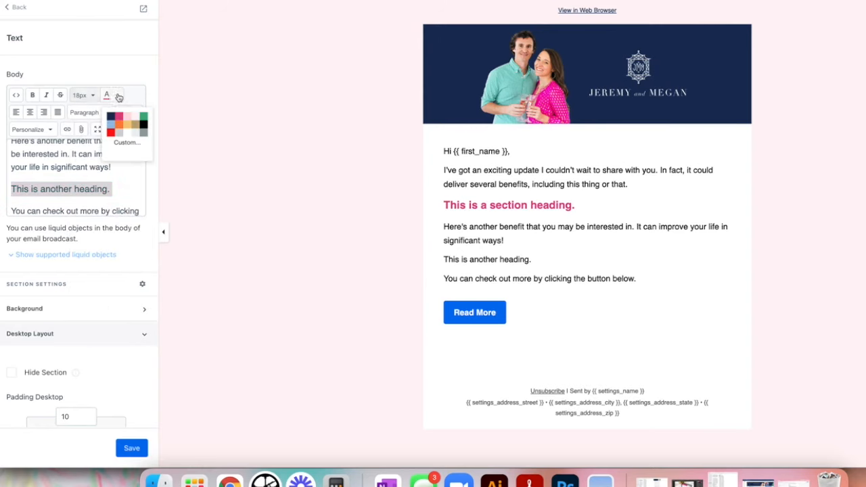
left_click(120, 128)
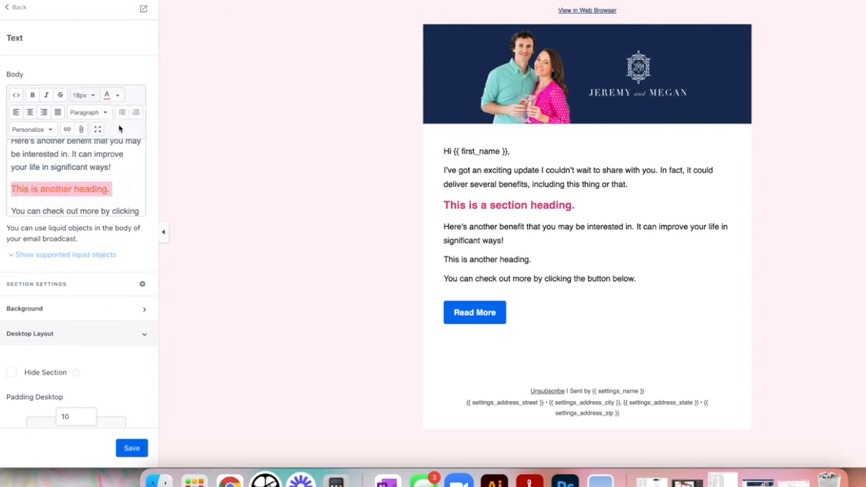
Bold the orange "This is another heading." line and paste a copy of it below the paragraph ending "the button below.".
left_click(32, 94)
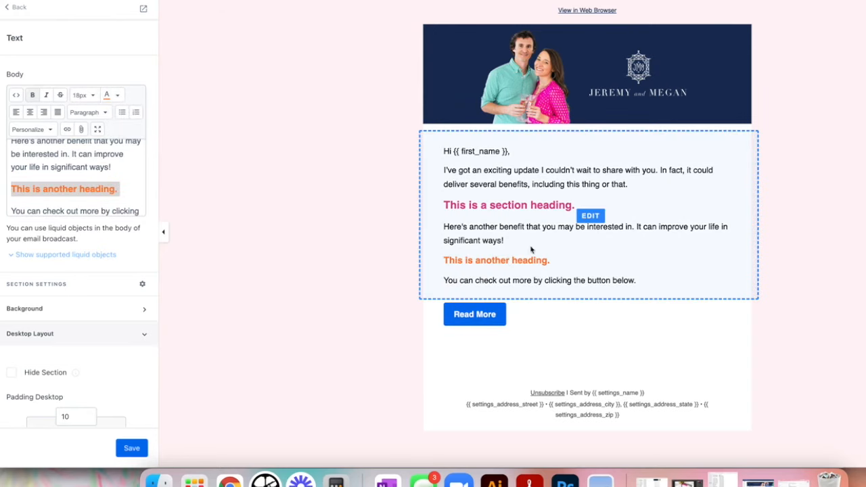
left_click(122, 211)
scroll(123, 196, "down", 1)
left_click_drag(121, 166, 8, 169)
key("ctrl+c")
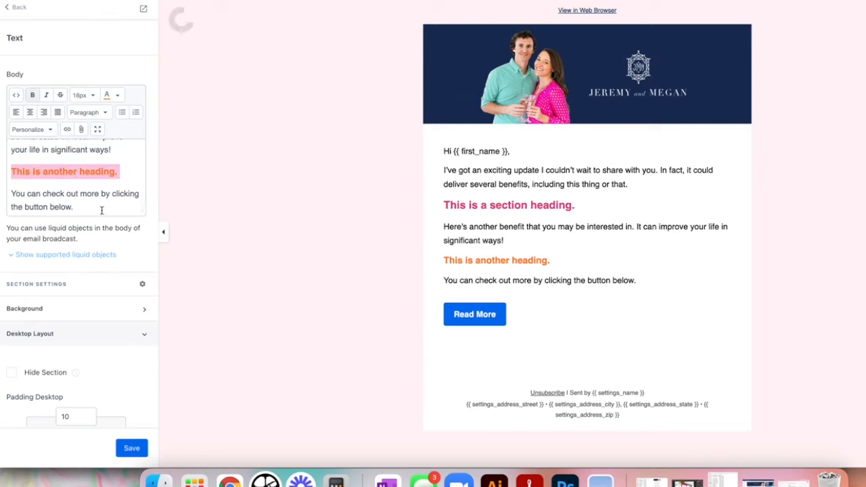
left_click(99, 208)
key("Return")
key("ctrl+v")
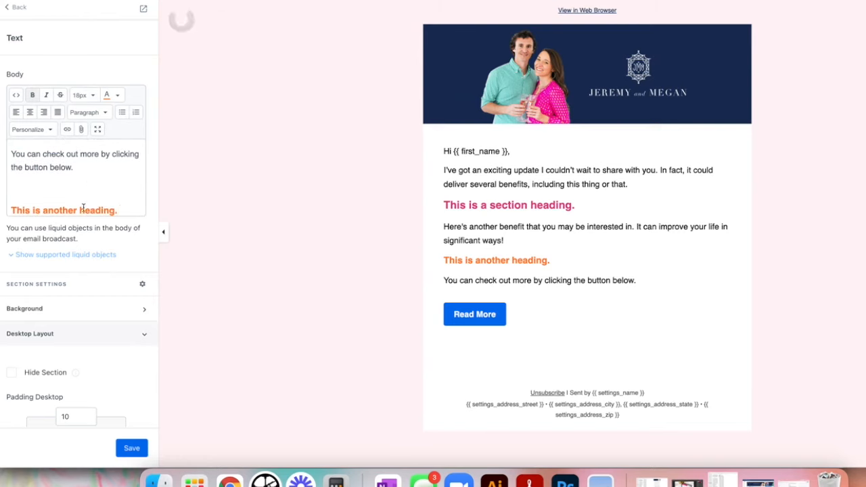
Format the copied heading line in brand green italics without bold, save, and return to the section list.
triple_click(100, 202)
left_click(120, 97)
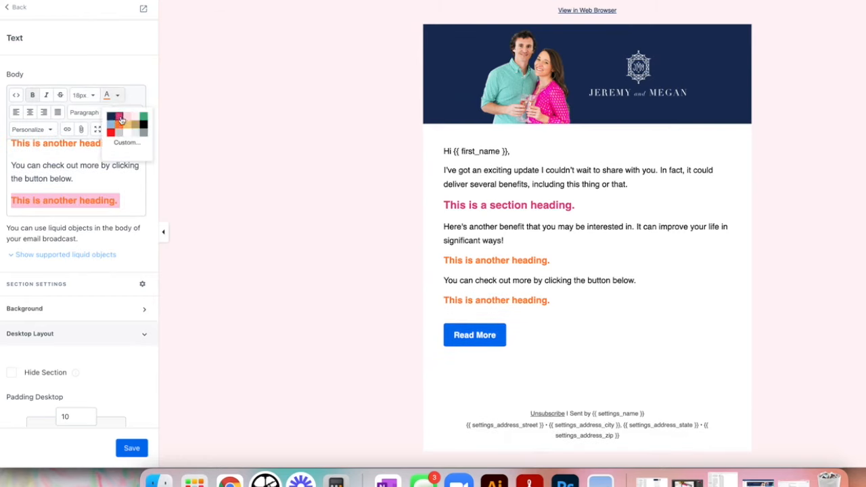
left_click(137, 118)
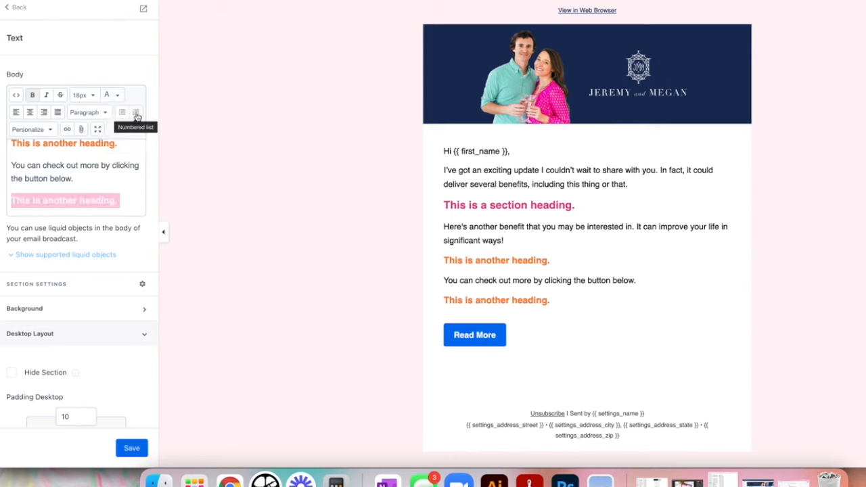
left_click(116, 96)
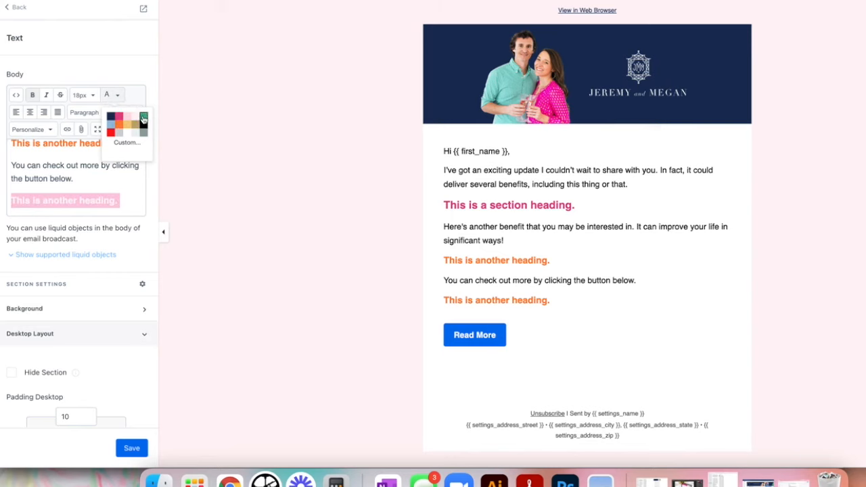
left_click(143, 117)
left_click(33, 96)
left_click(46, 95)
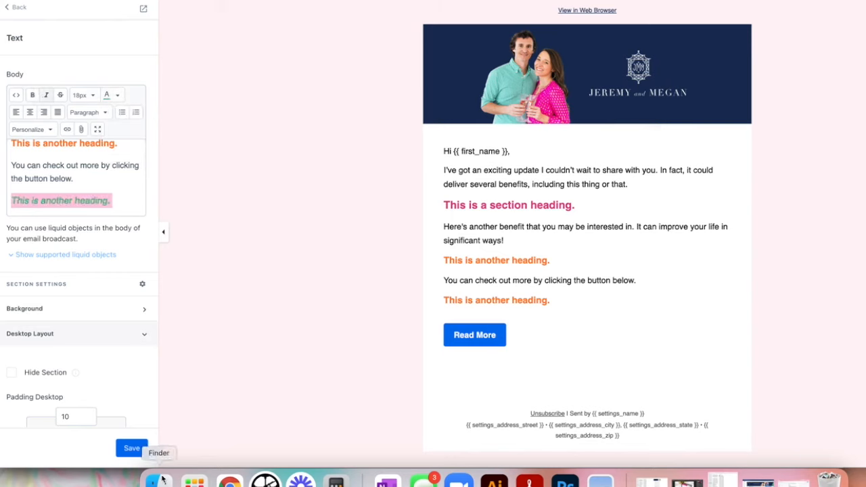
left_click(130, 445)
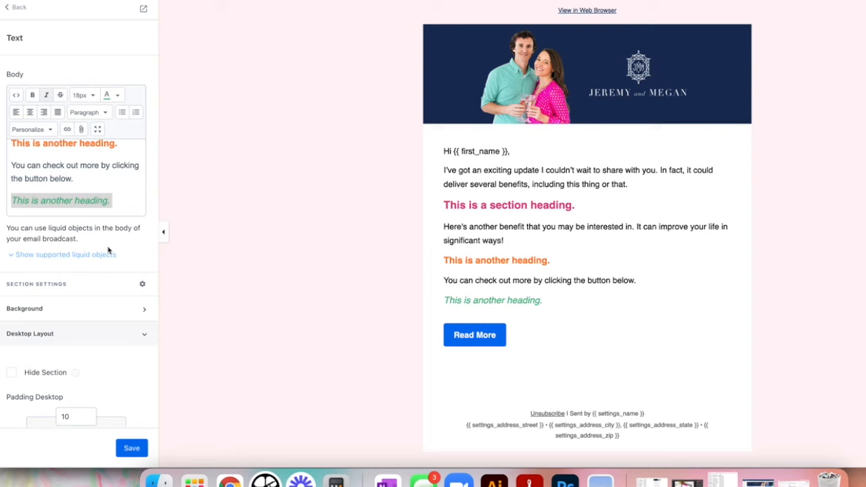
left_click(132, 448)
scroll(109, 377, "down", 3)
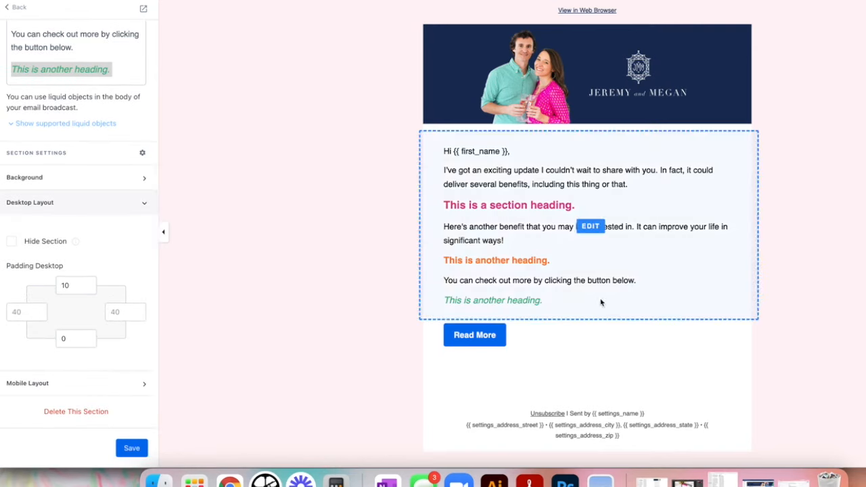
left_click(354, 294)
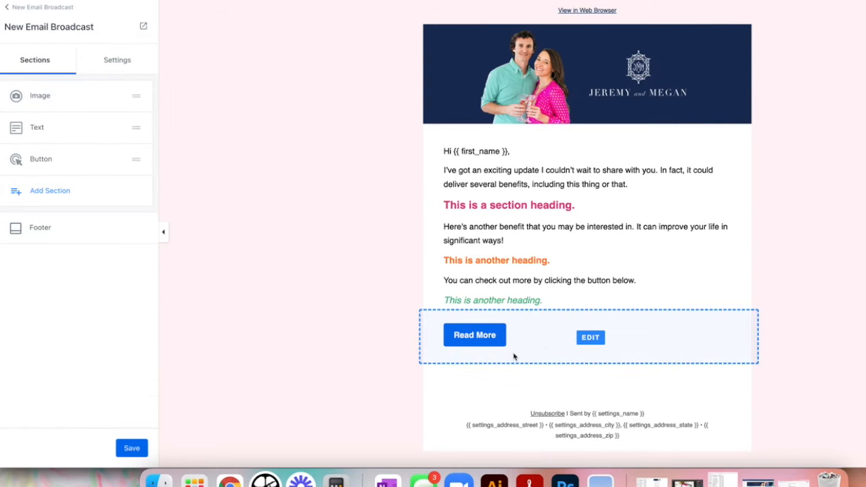
Give the Read More button the brand pink background, the Outline type and a border thickness of 4.
left_click(139, 159)
left_click(14, 9)
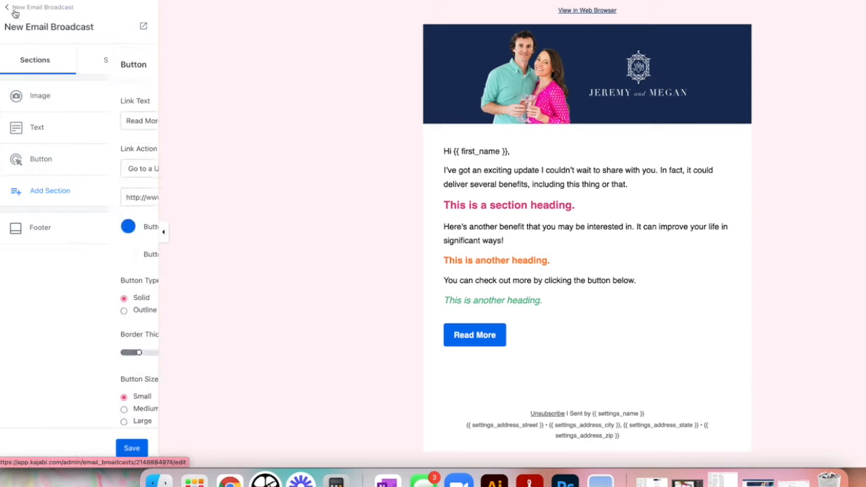
left_click(51, 163)
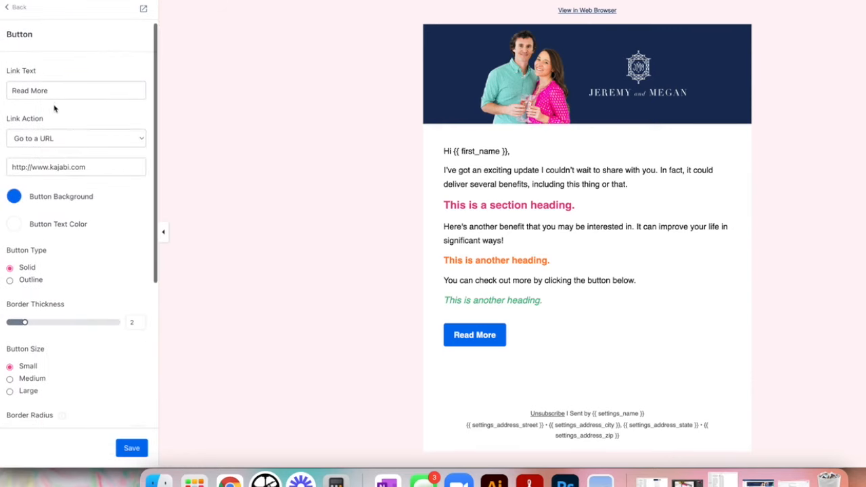
left_click(13, 196)
left_click(43, 220)
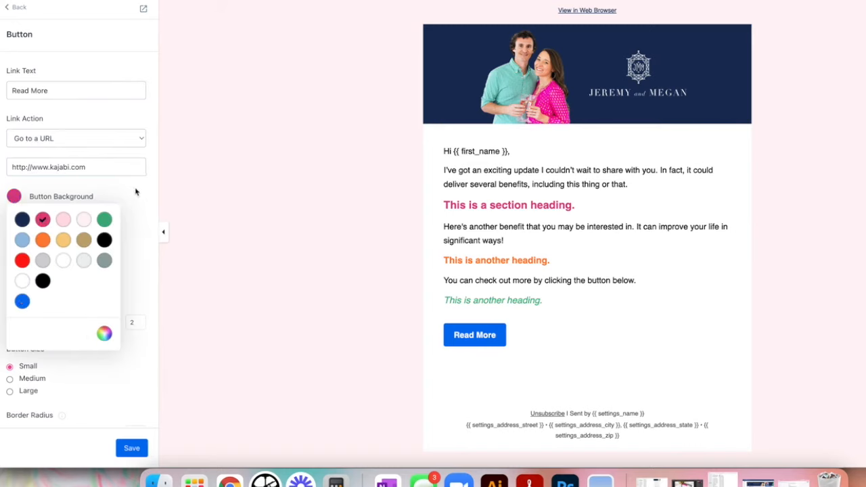
left_click(10, 282)
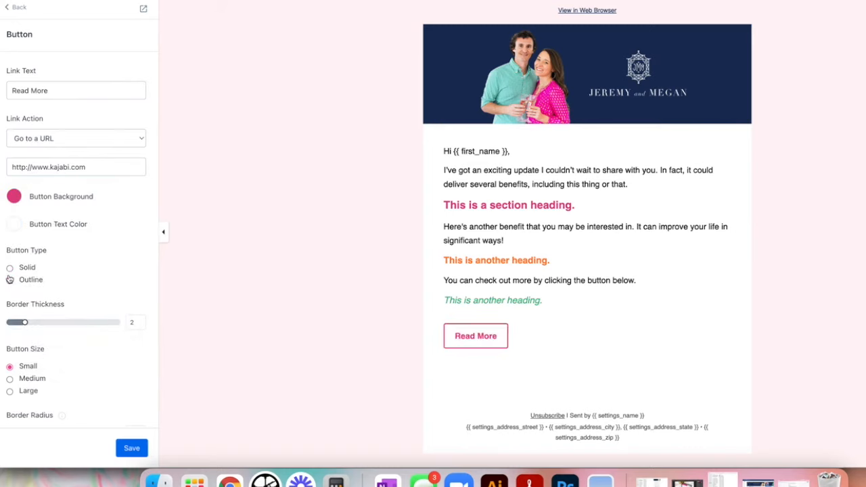
left_click(10, 268)
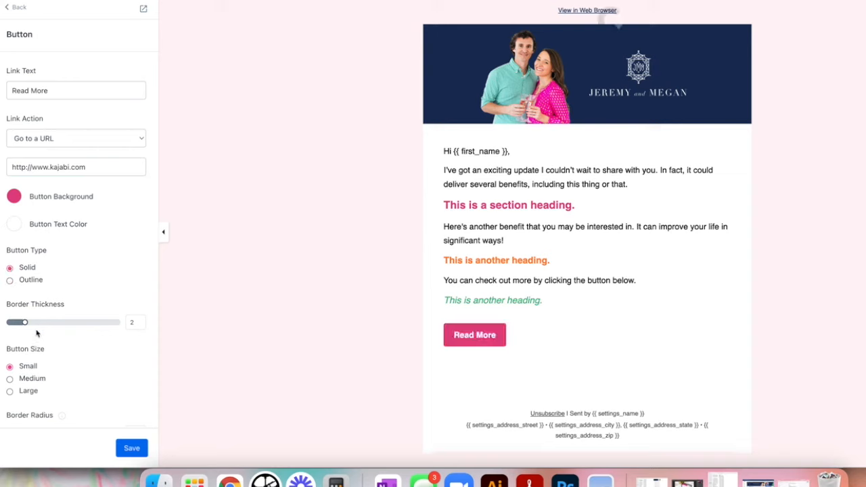
left_click_drag(26, 323, 55, 323)
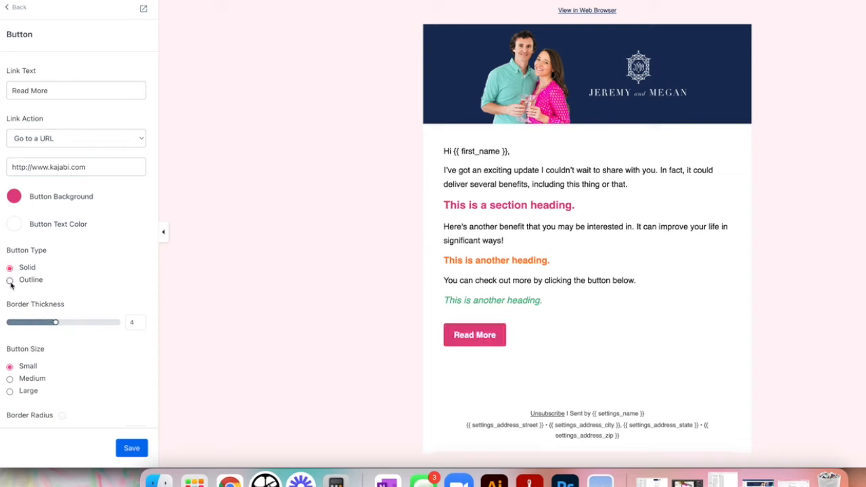
left_click(10, 280)
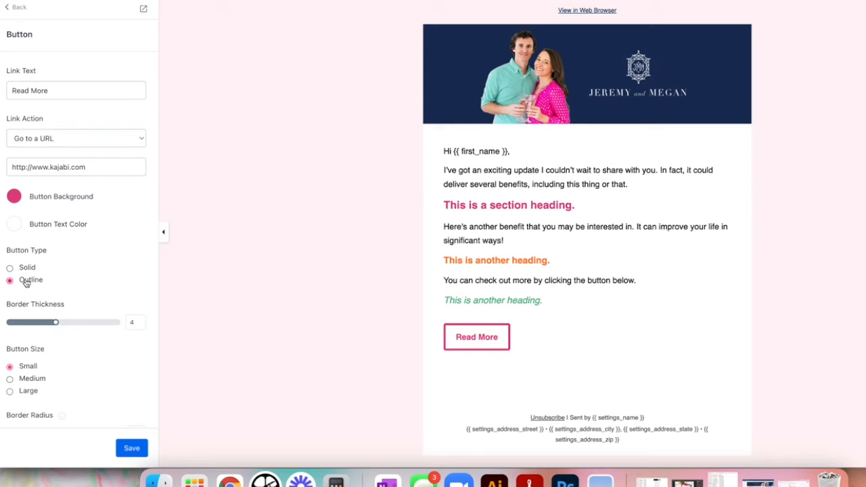
Set the Read More button to medium size, border radius 0 and centered alignment.
scroll(30, 378, "down", 2)
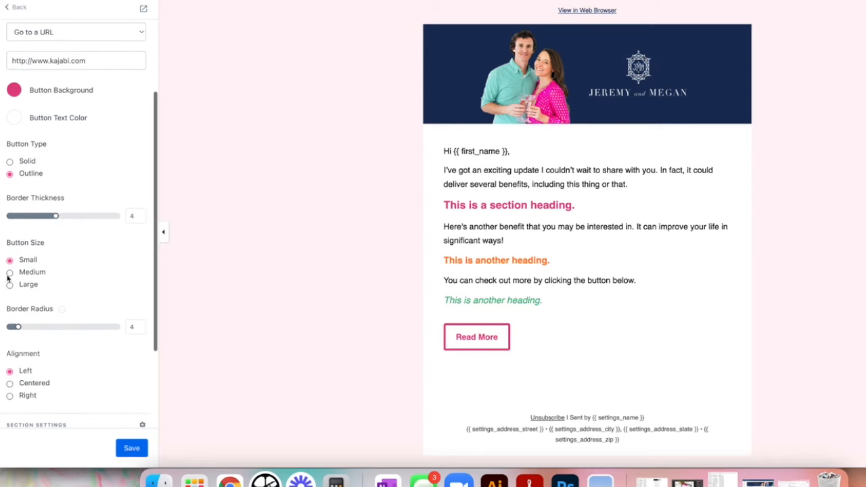
left_click(10, 272)
left_click(10, 285)
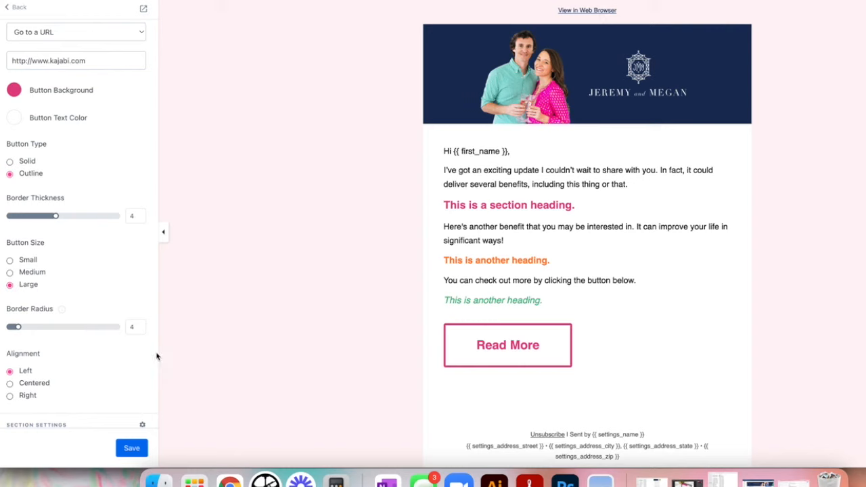
left_click_drag(15, 326, 8, 327)
left_click(21, 272)
scroll(21, 272, "down", 3)
left_click(14, 267)
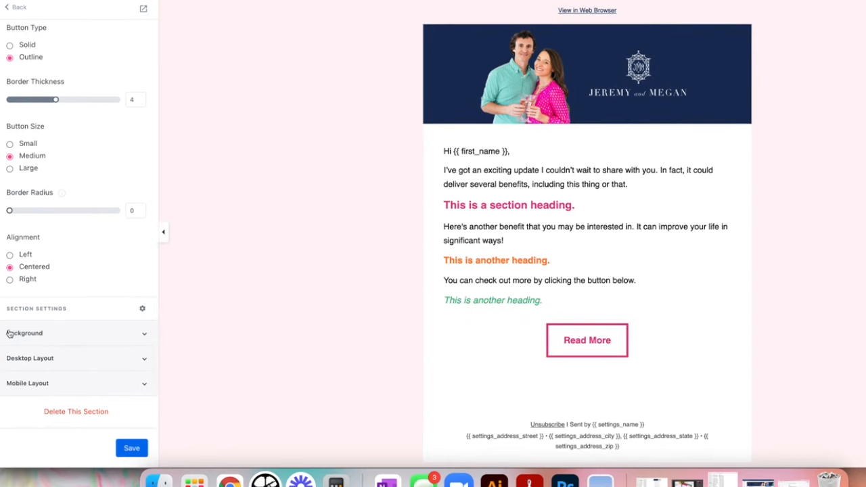
Delete the button section and, following the example email, add a Divider section below the text.
left_click(75, 412)
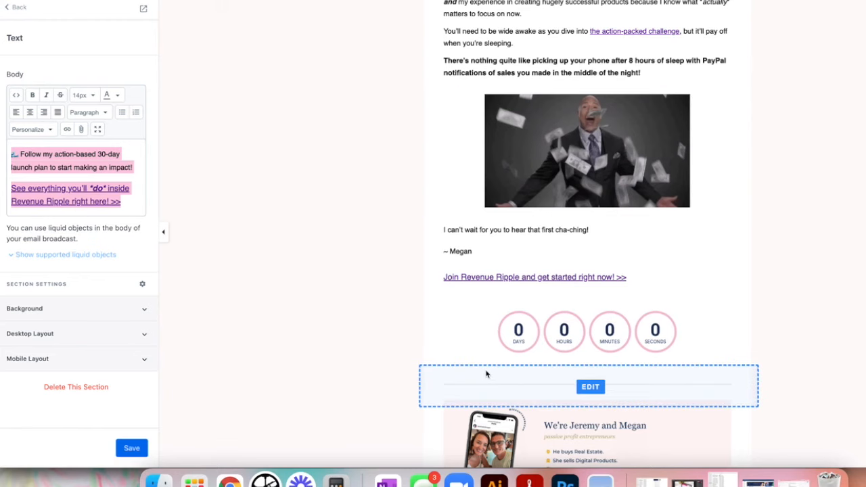
scroll(486, 373, "down", 3)
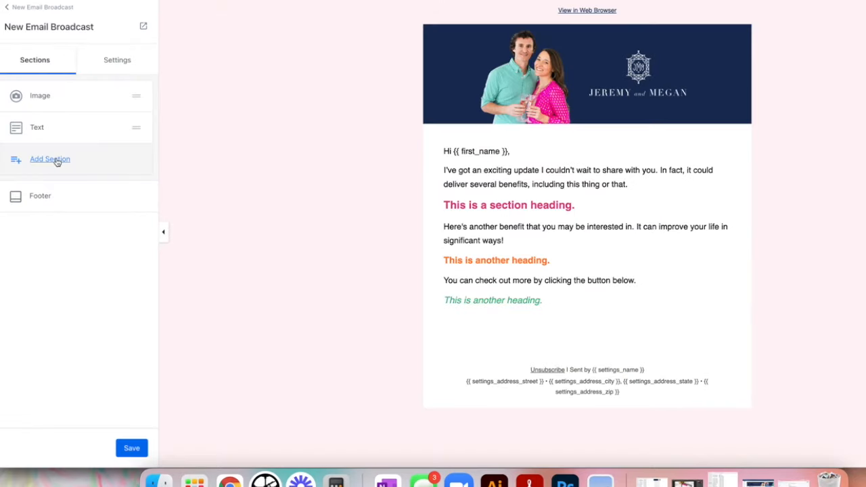
left_click(58, 161)
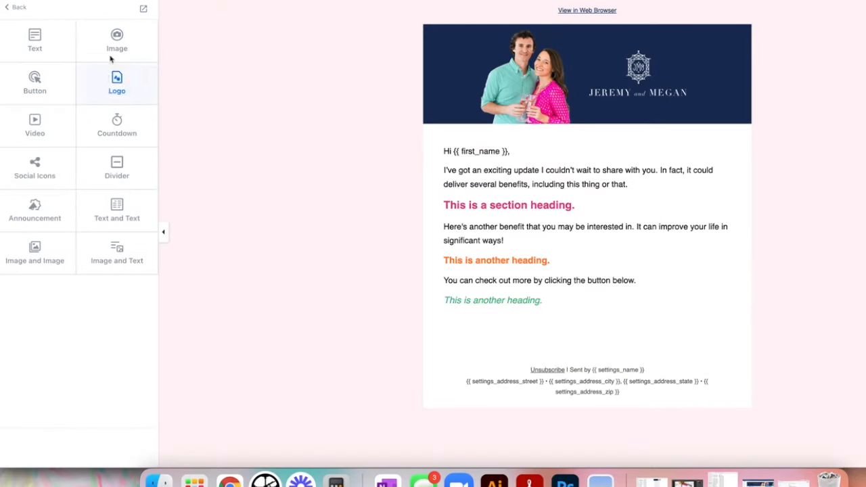
left_click(116, 167)
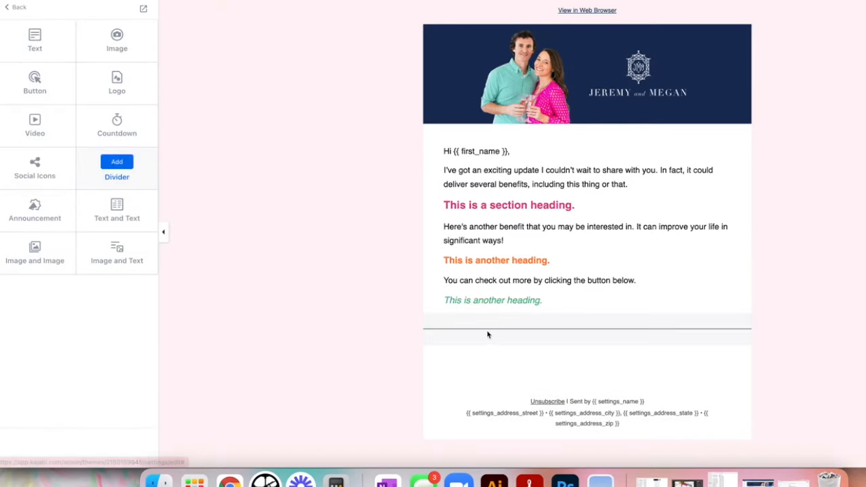
left_click(116, 163)
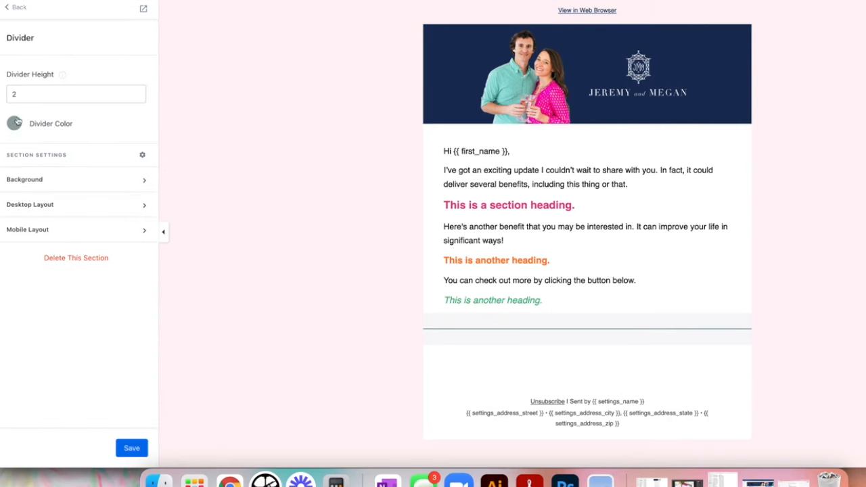
Set the divider's color to light gray #d1d3d4 and save.
left_click(14, 126)
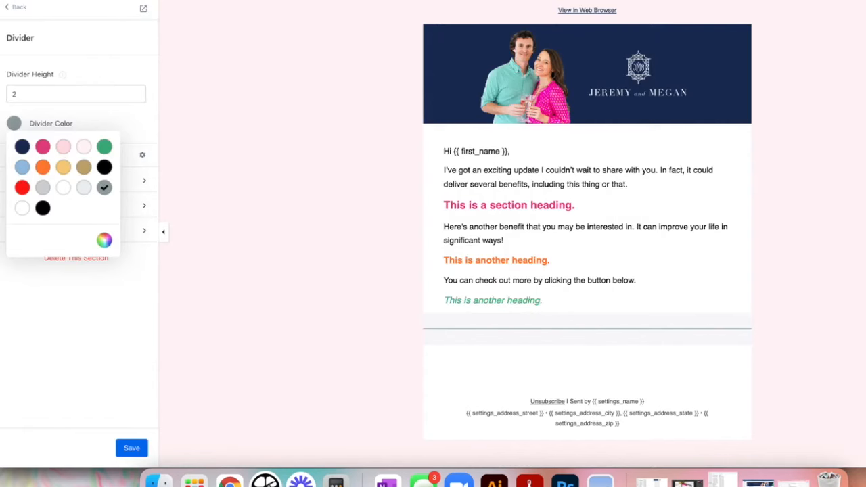
left_click(43, 190)
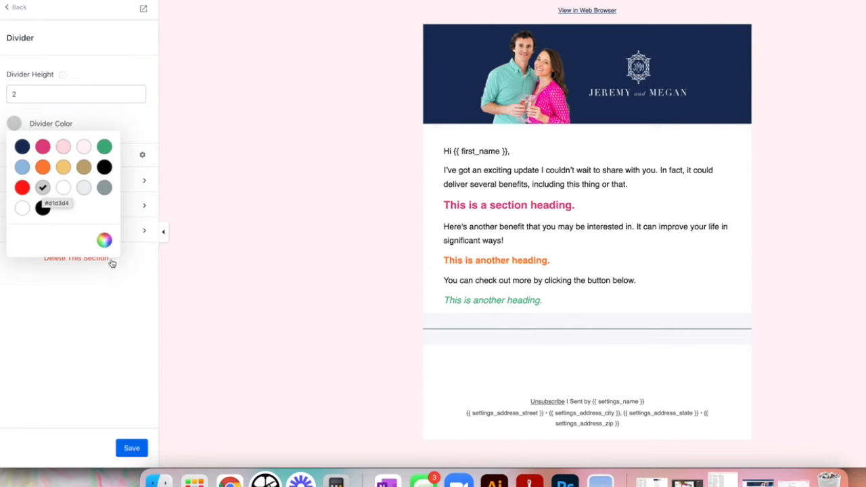
left_click(107, 302)
left_click(131, 449)
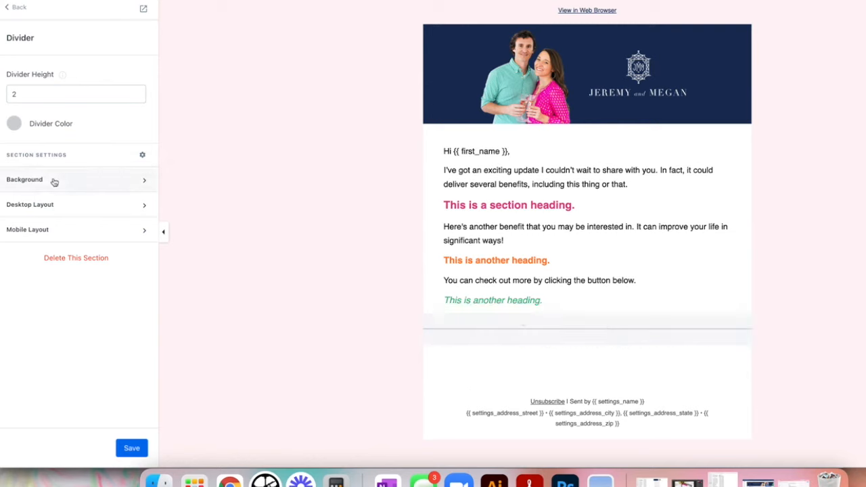
Set the divider section's background color to white and save.
left_click(144, 181)
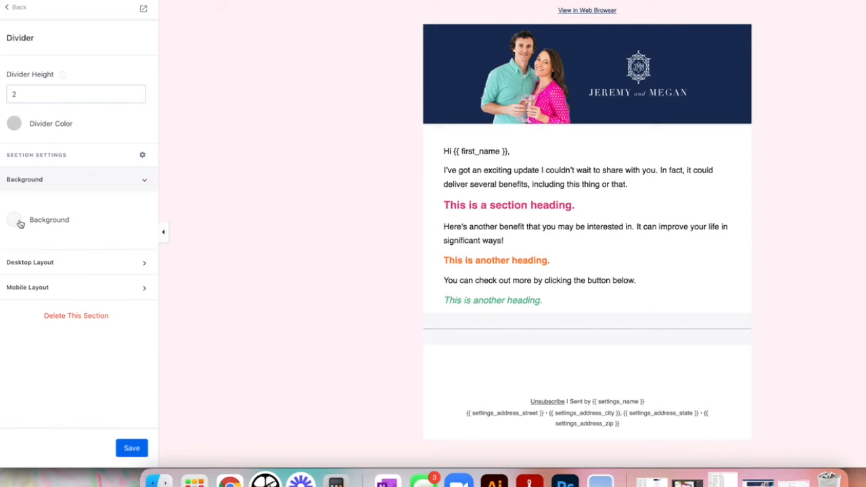
left_click(20, 224)
left_click(23, 305)
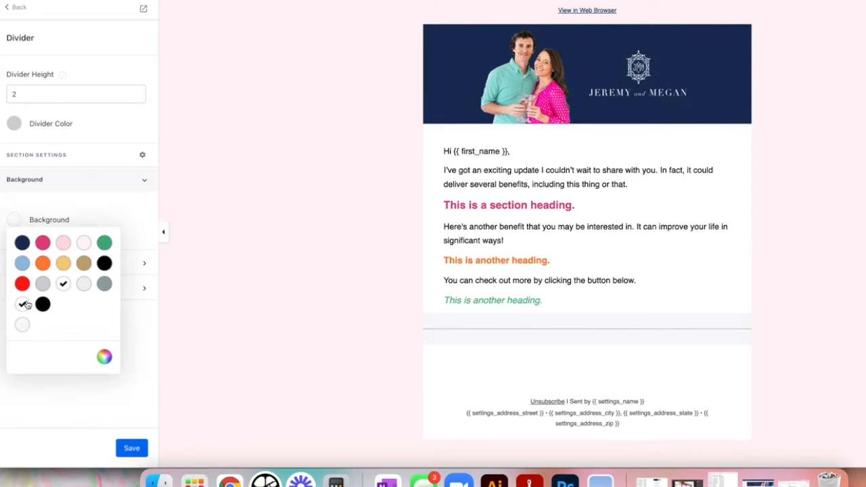
left_click(126, 450)
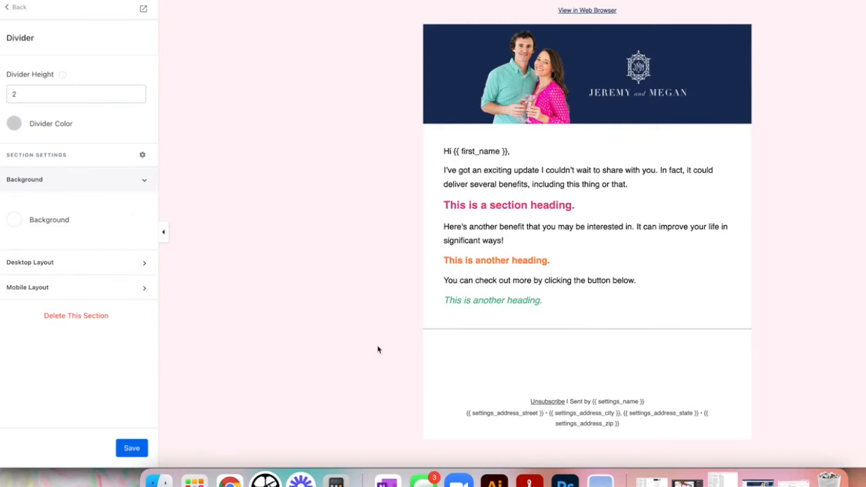
Set the divider's left and right desktop padding to 40, matching the text section, and save.
mouse_move(463, 340)
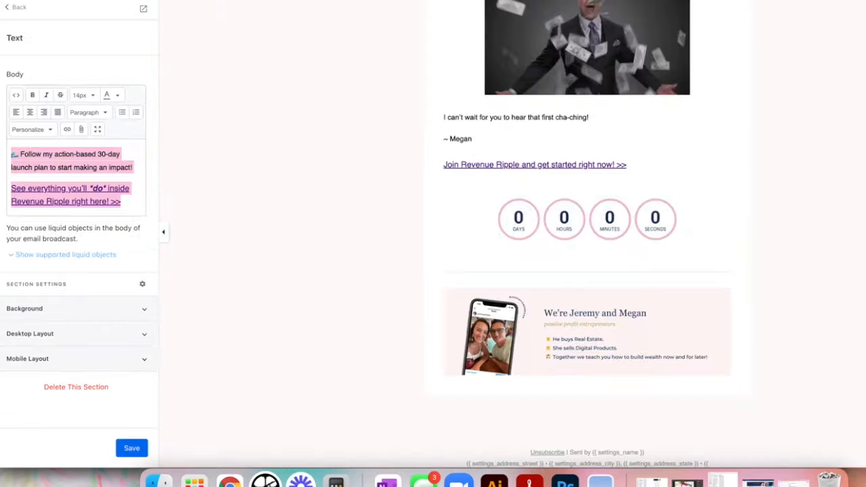
mouse_move(464, 272)
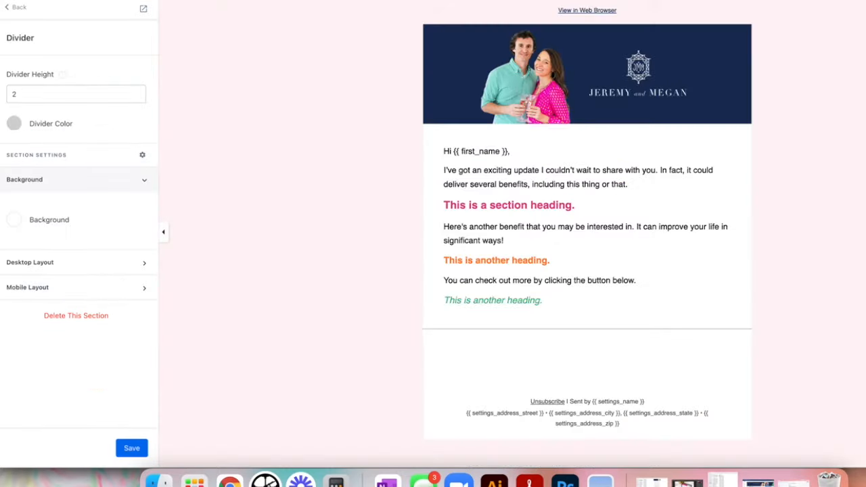
left_click(443, 169)
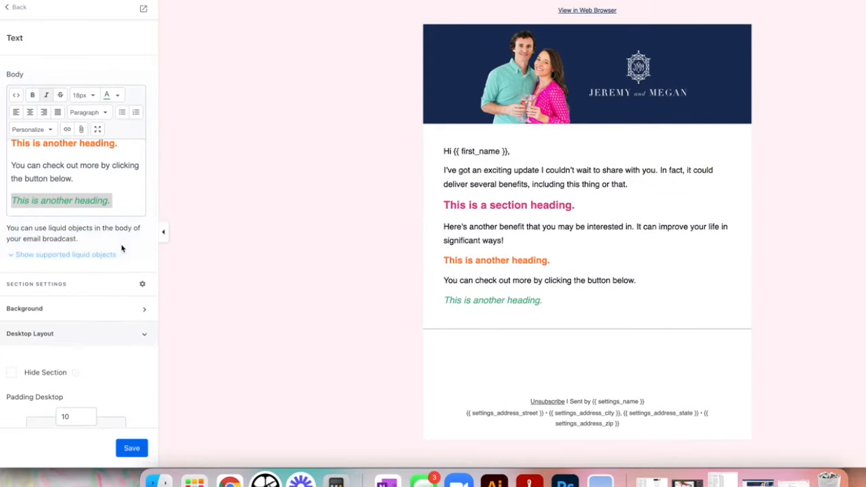
scroll(100, 294, "down", 1)
scroll(100, 294, "down", 3)
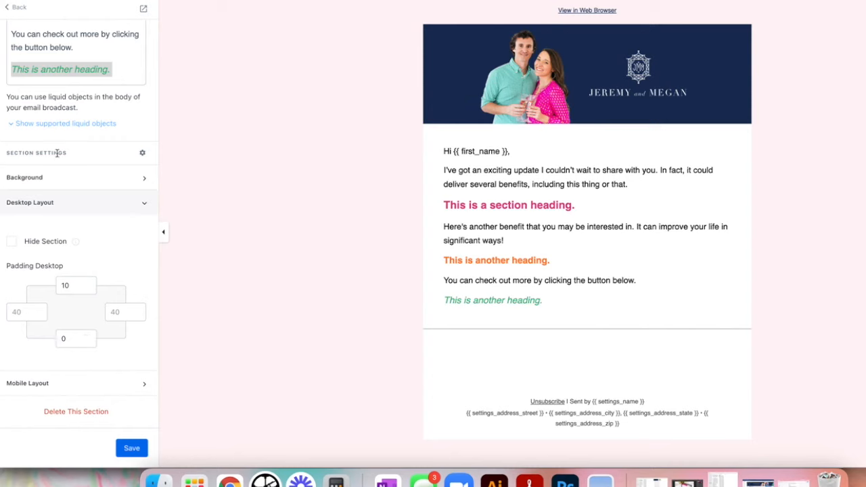
left_click(18, 7)
left_click(42, 161)
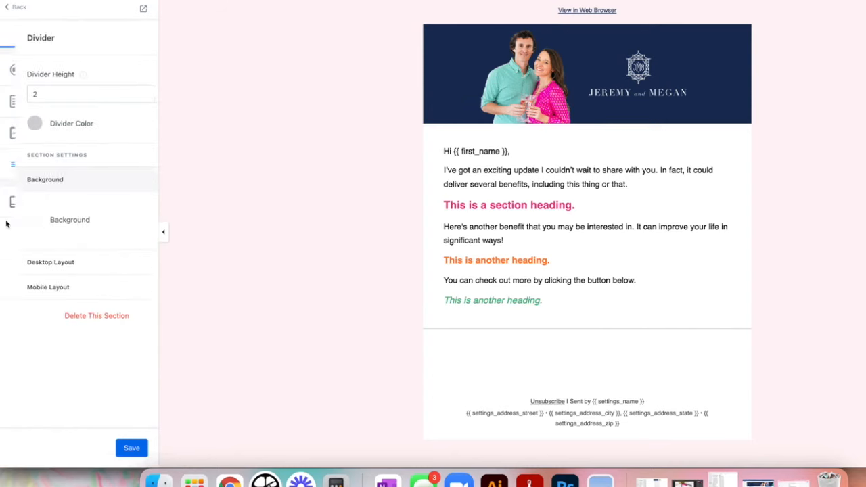
left_click(48, 260)
double_click(17, 314)
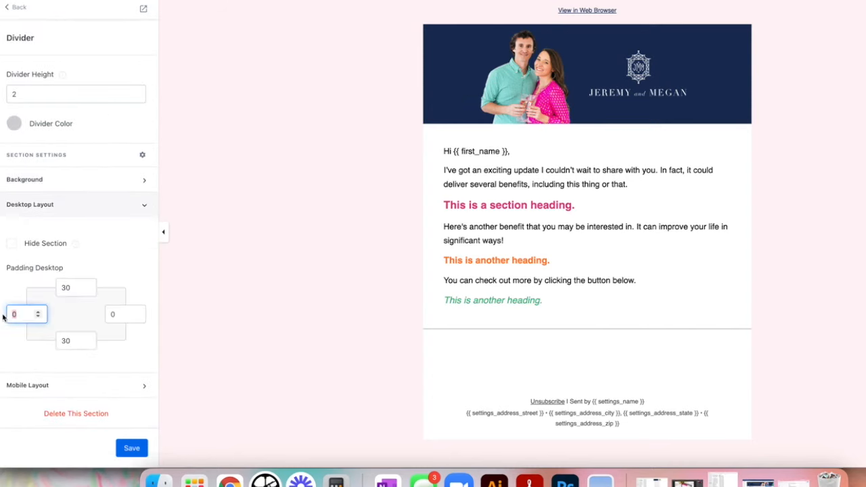
type("40")
double_click(125, 314)
type("40")
left_click(133, 447)
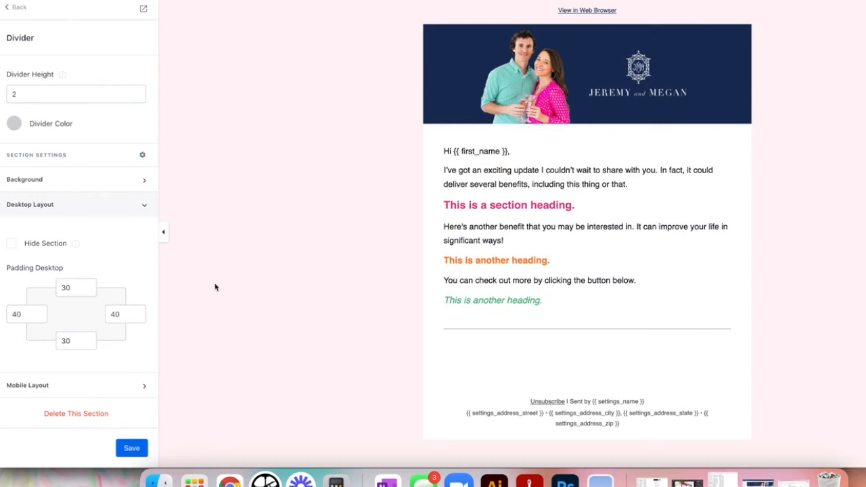
Add an Image section below the divider, using the example email's footer graphic as reference.
left_click(19, 7)
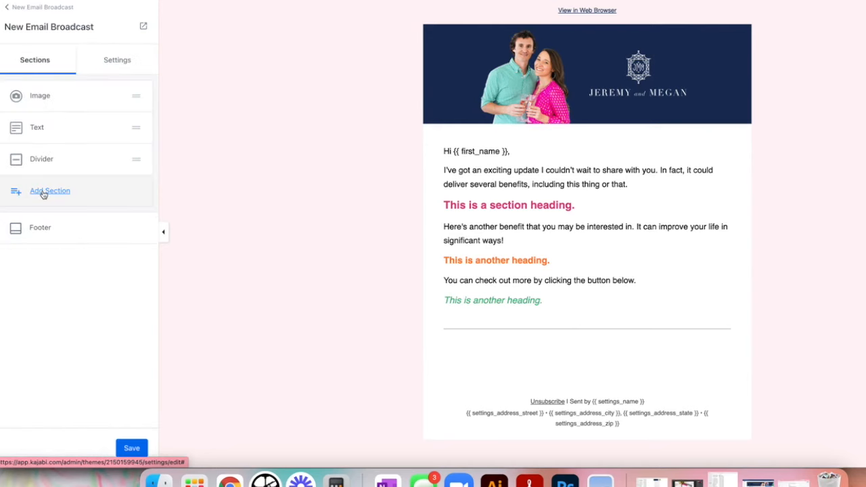
left_click(42, 192)
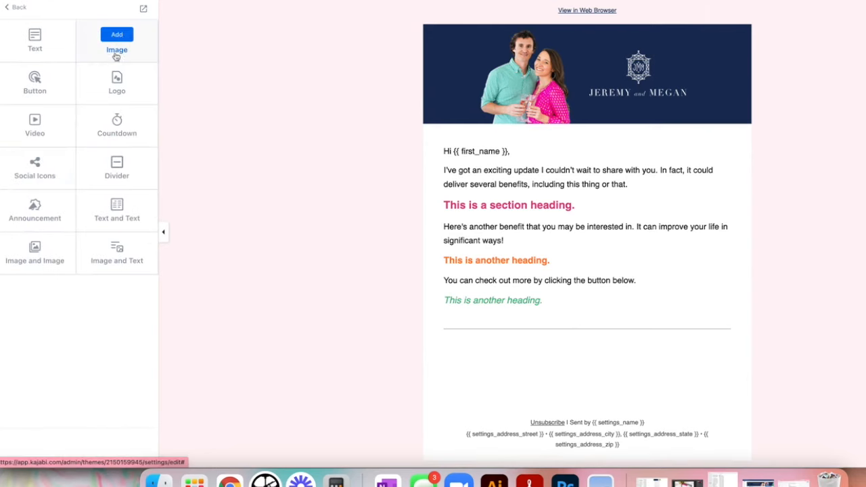
left_click(118, 34)
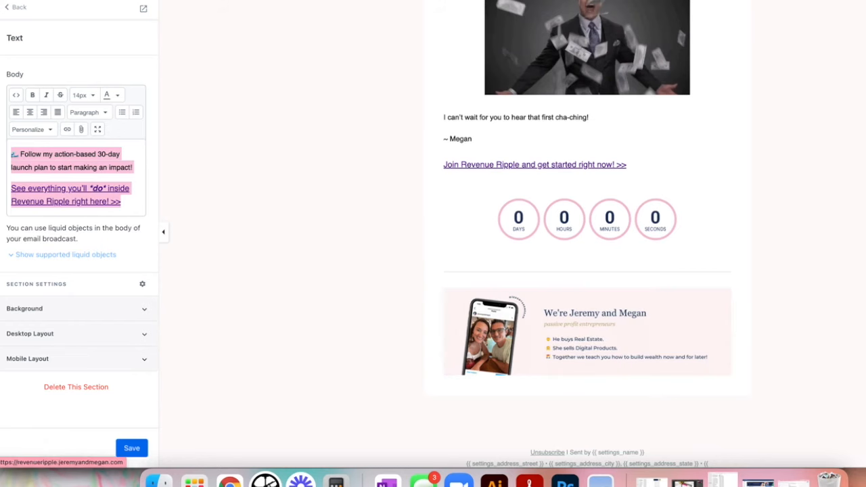
left_click(596, 1)
left_click(718, 1)
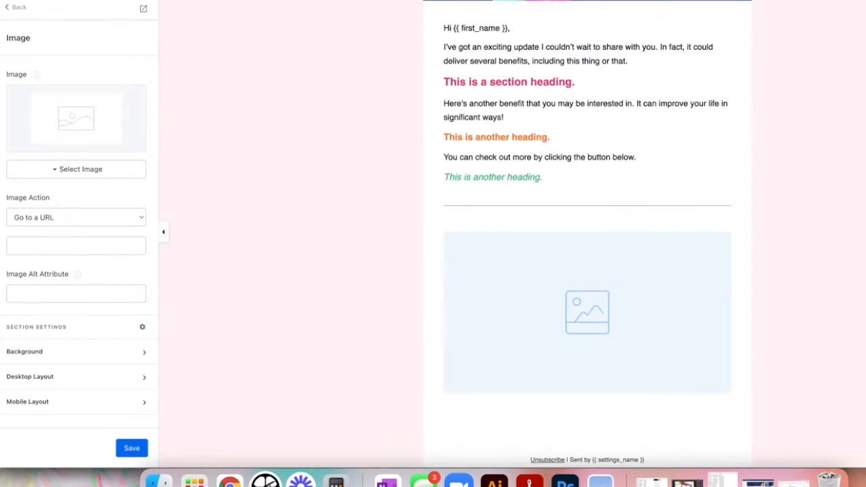
Link the image to the brand's Instagram profile URL and enter alt text inviting readers to follow the brand on Instagram.
left_click(27, 251)
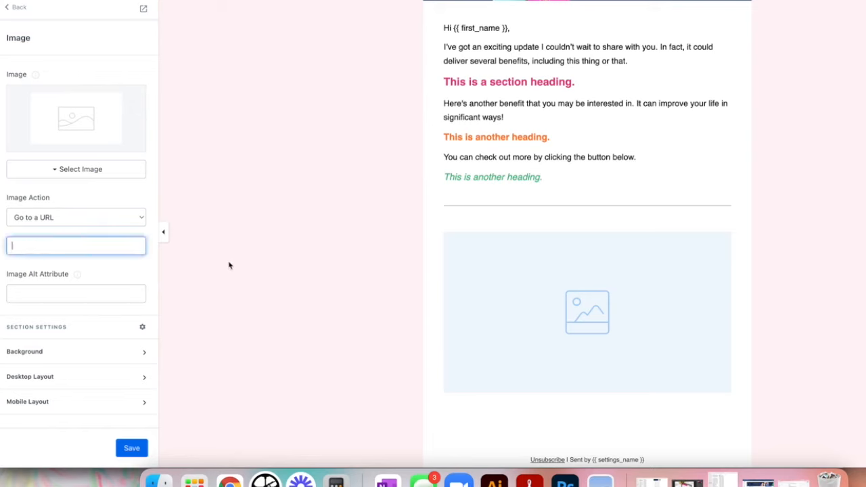
type("instagram")
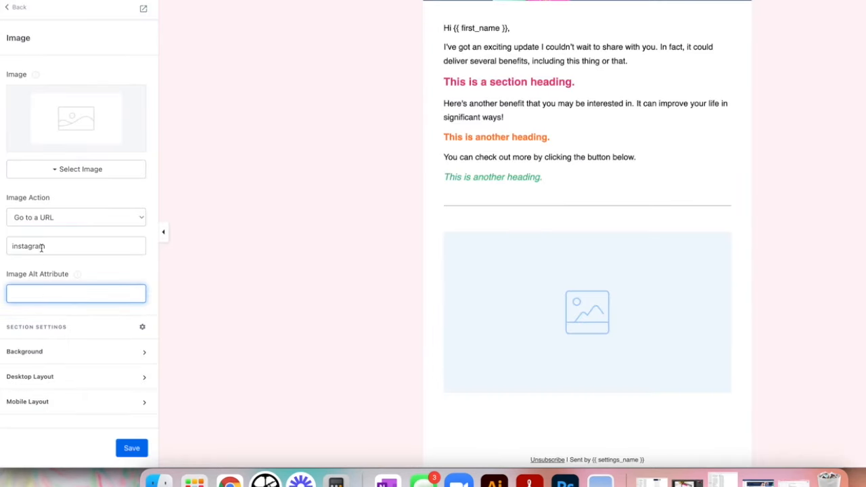
double_click(41, 248)
key("super+v")
left_click(50, 294)
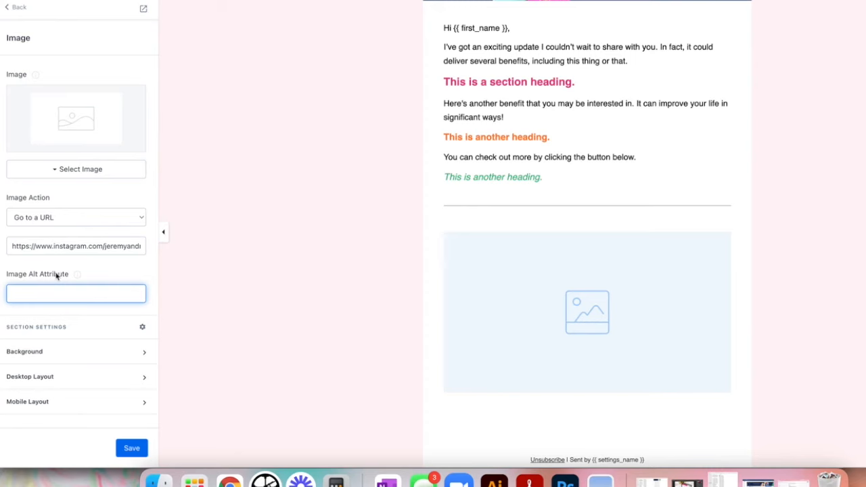
type("Follow Meg")
type("Jeremy and Megan on Insta")
type("gram")
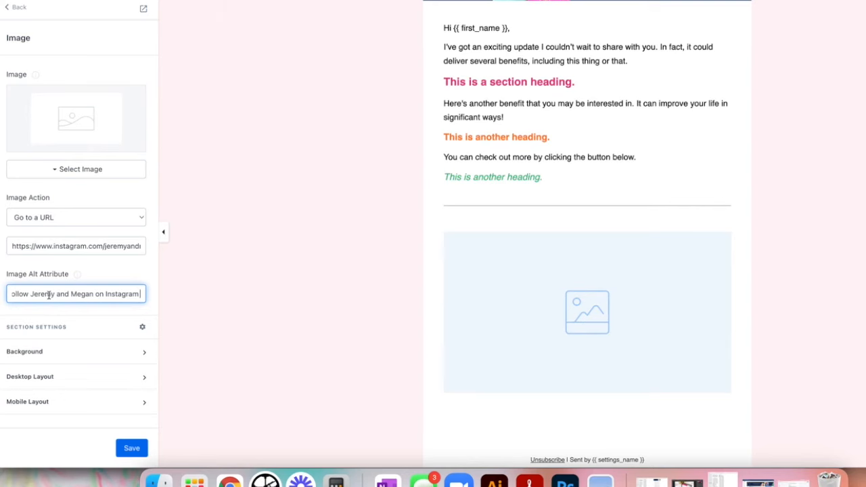
Try a magenta background on the image section, save, and set the background back to white.
scroll(357, 307, "up", 1)
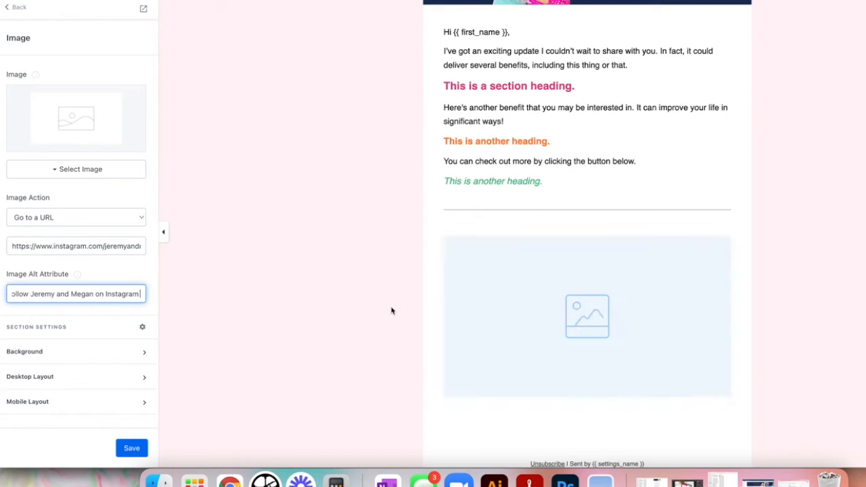
scroll(380, 313, "down", 1)
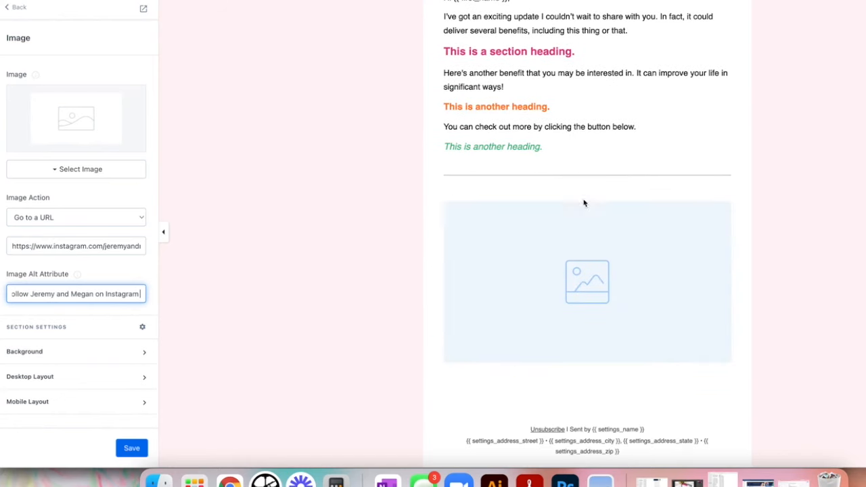
left_click(140, 352)
scroll(115, 357, "down", 2)
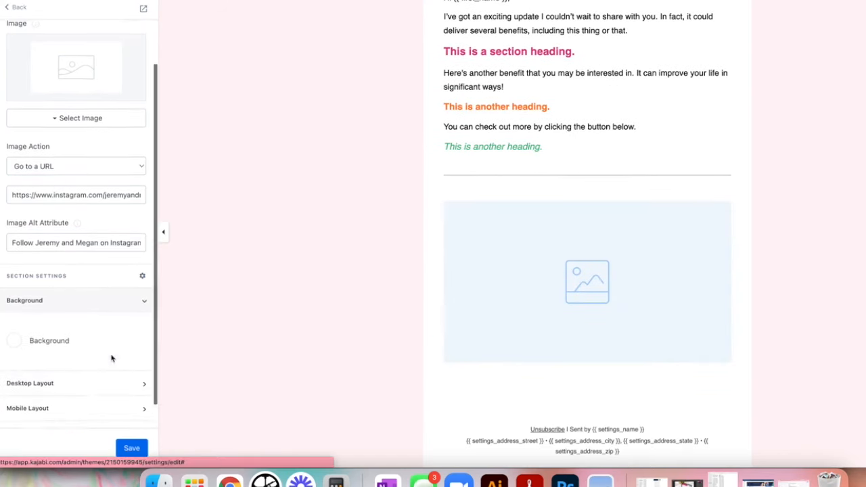
left_click(15, 322)
left_click(43, 338)
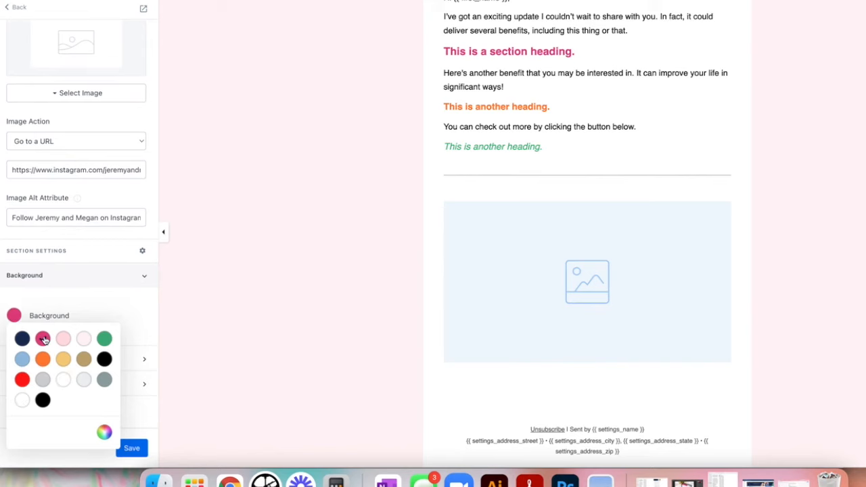
left_click(132, 449)
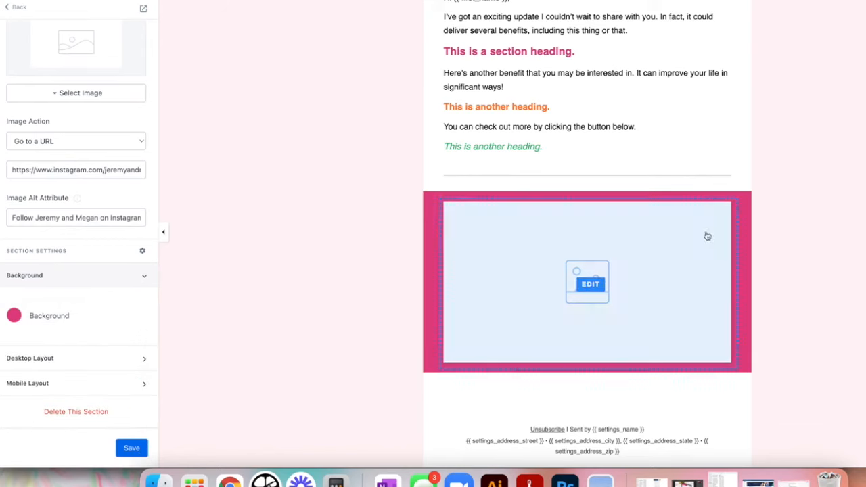
left_click(13, 318)
left_click(21, 400)
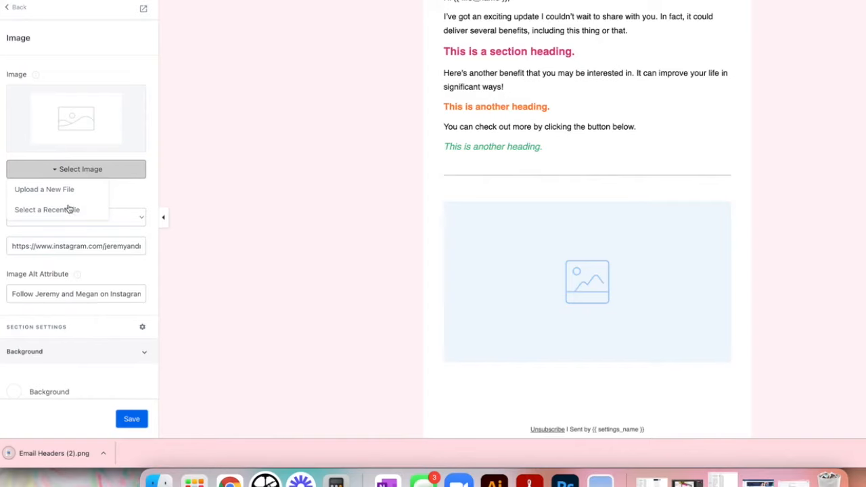
Upload Email Headers (2).png from the Downloads folder as the section's image.
left_click(65, 192)
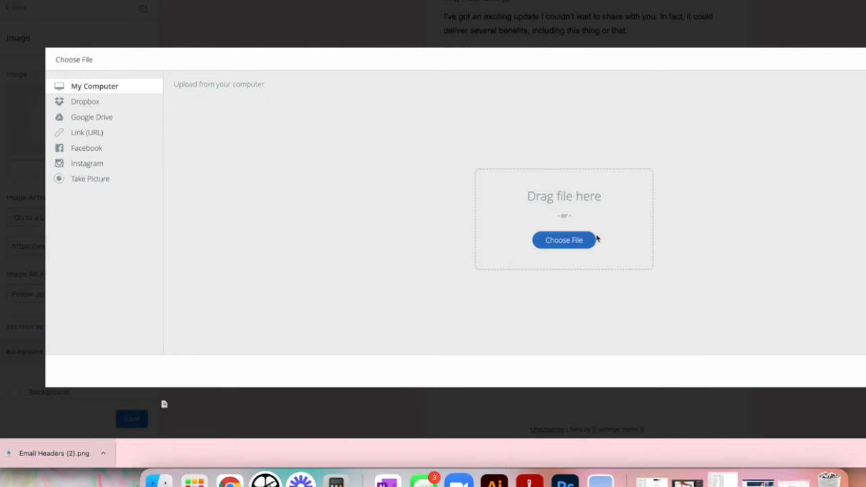
left_click(594, 243)
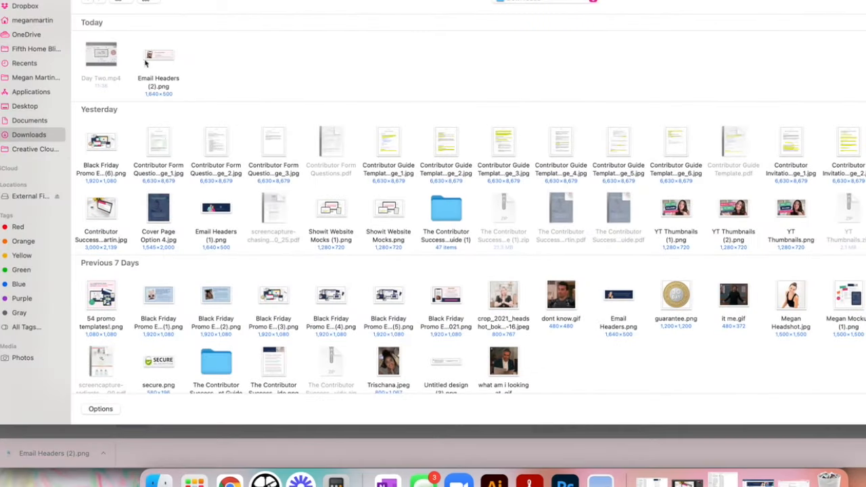
left_click(168, 57)
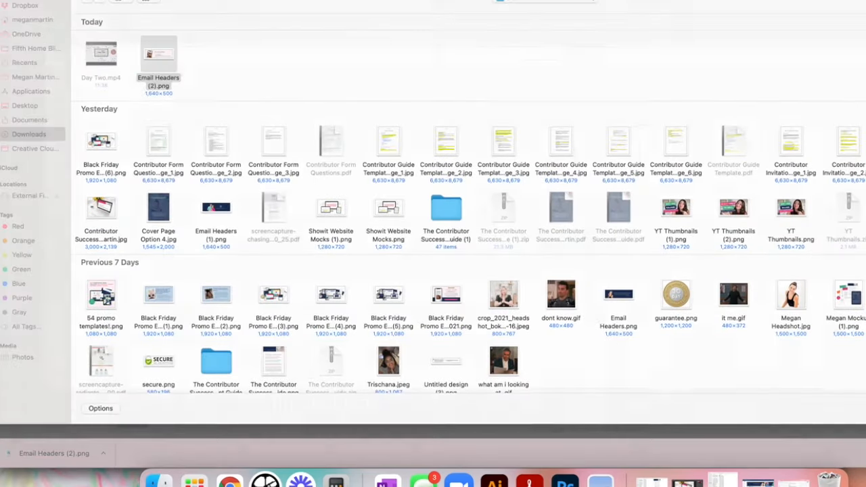
key("Return")
left_click(865, 372)
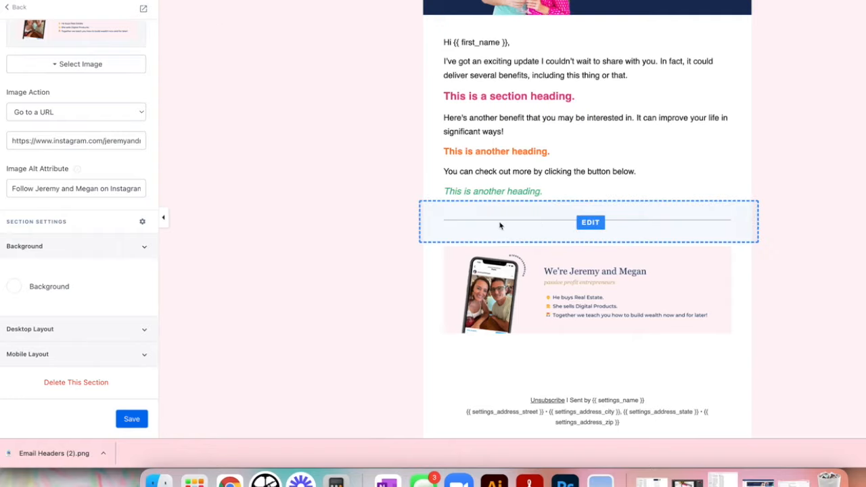
Set the footer image section's top desktop padding to 0 and save.
left_click(488, 284)
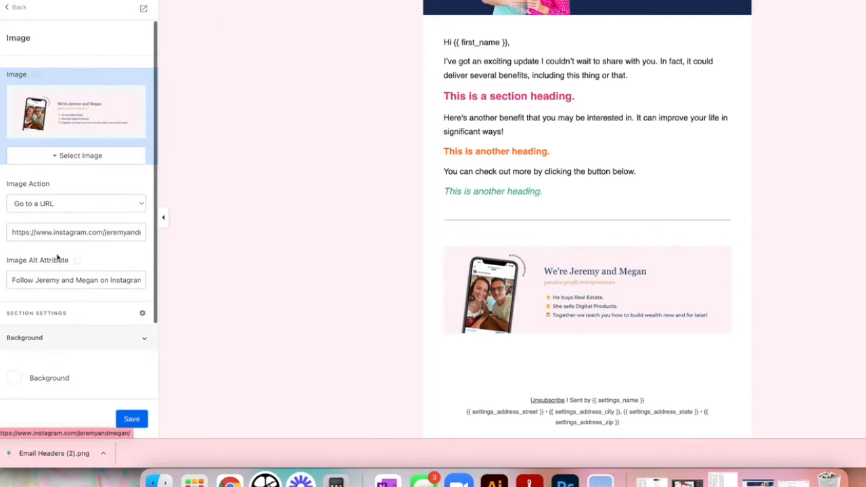
scroll(75, 271, "down", 3)
left_click(45, 335)
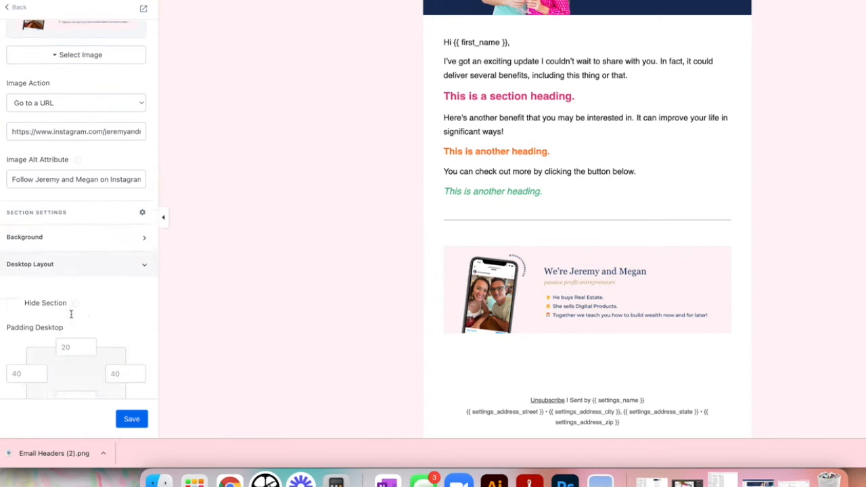
scroll(71, 314, "down", 3)
left_click(80, 155)
type("10")
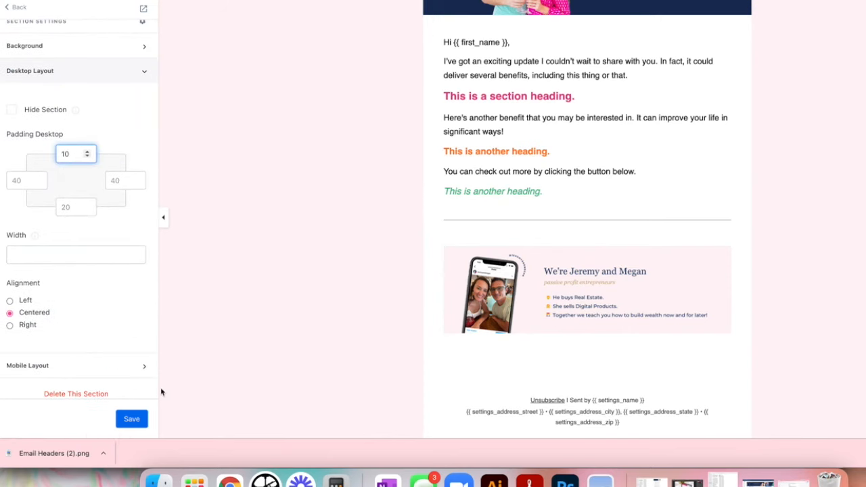
double_click(71, 155)
type("0")
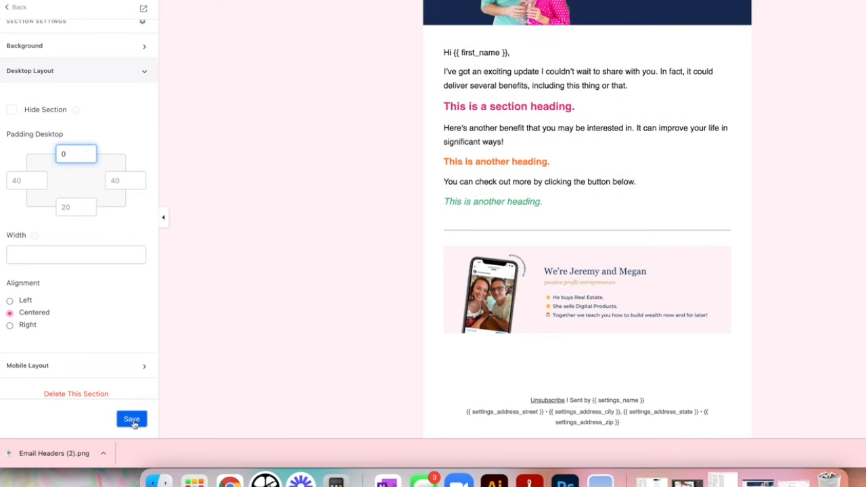
left_click(131, 418)
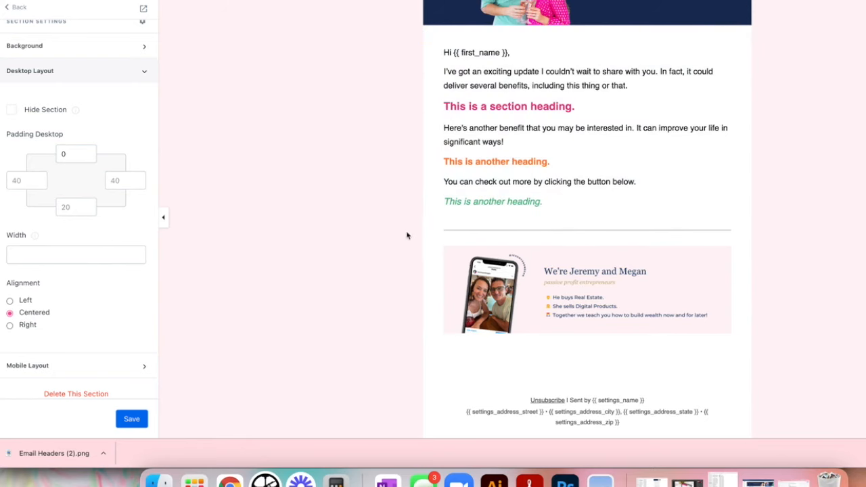
Check the text section's bottom padding and set the divider's top desktop padding to 10.
left_click(489, 172)
scroll(81, 271, "down", 5)
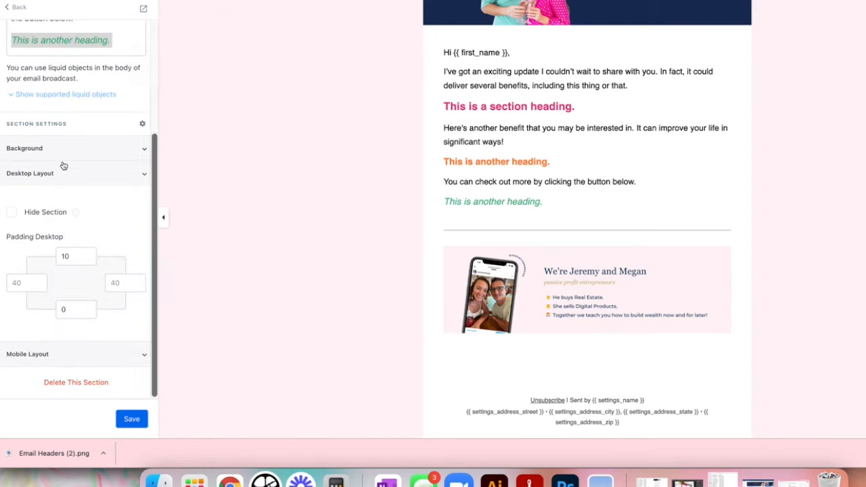
left_click(75, 312)
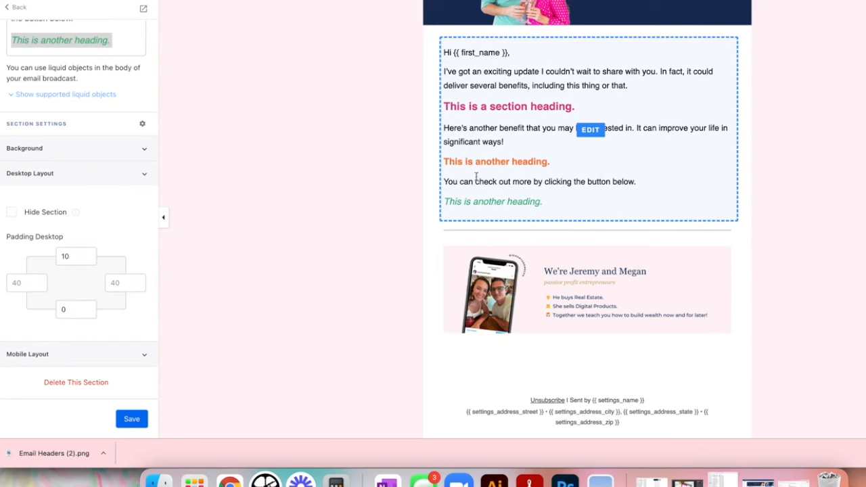
left_click(444, 228)
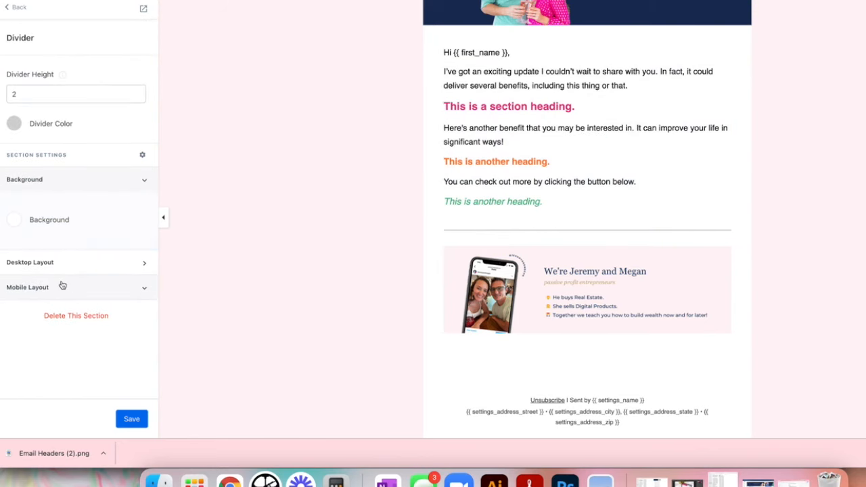
double_click(72, 255)
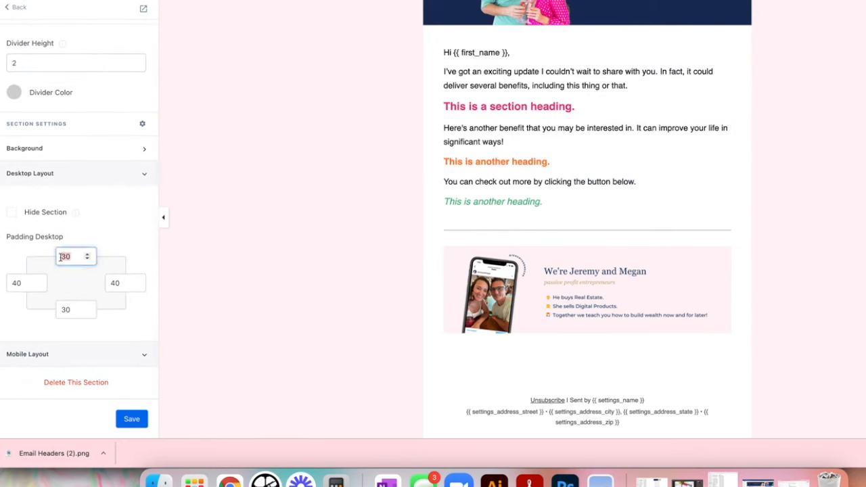
type("10")
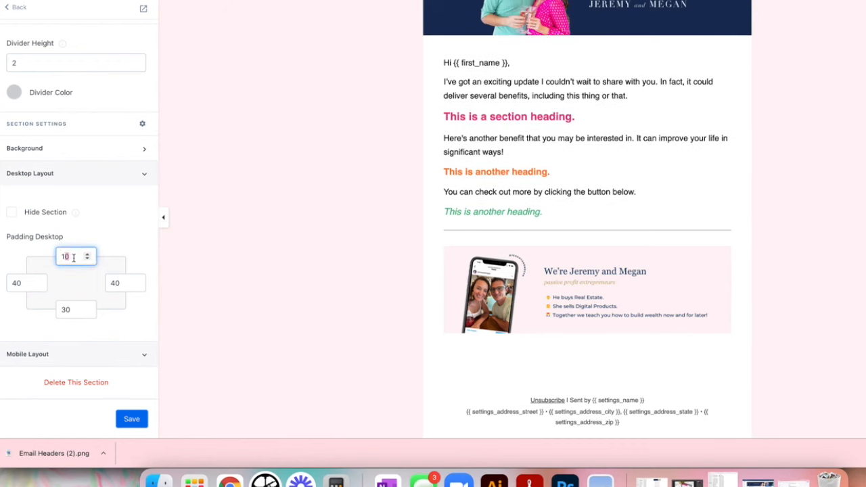
Set the divider's top desktop padding to 15 and check its mobile padding.
key("BackSpace")
type("5")
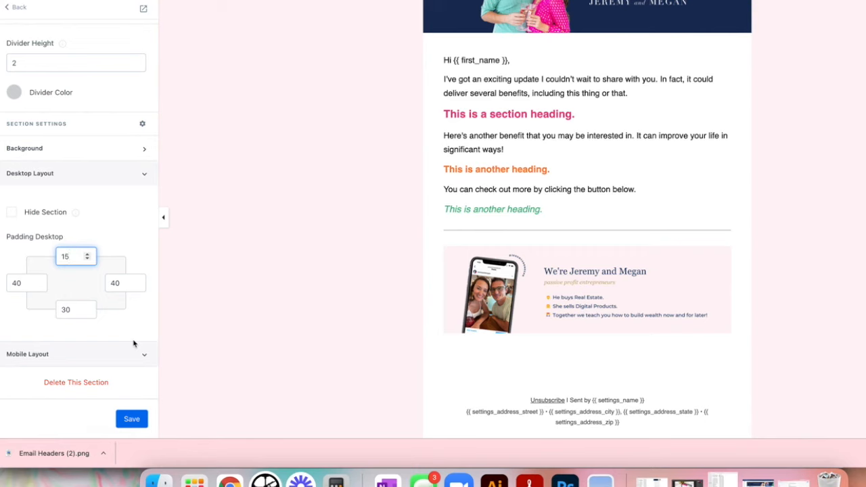
left_click_drag(85, 362, 65, 357)
left_click(85, 355)
scroll(85, 358, "down", 3)
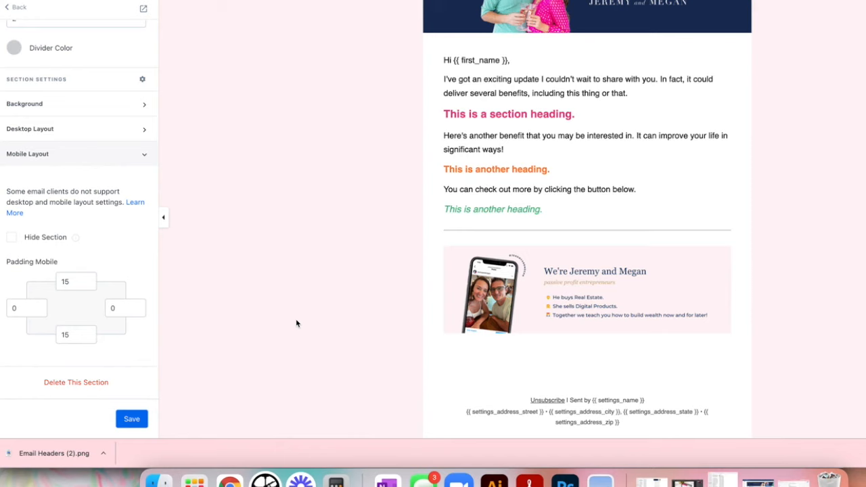
left_click(19, 7)
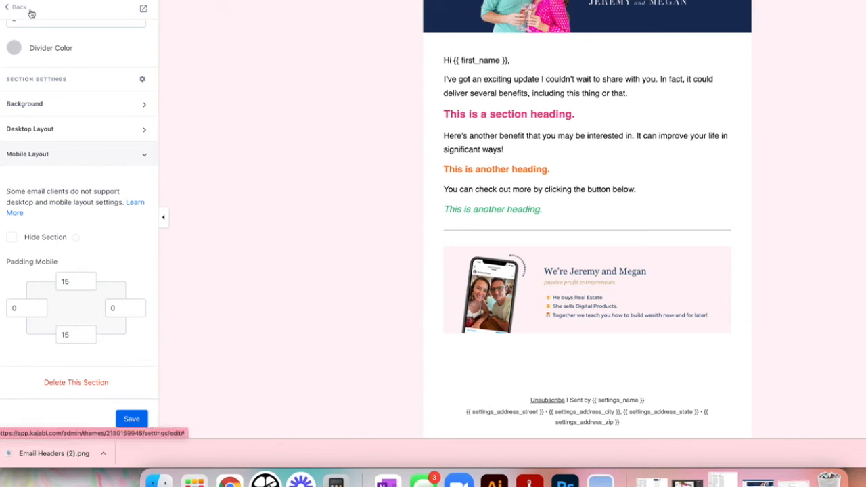
Add a Countdown section to the email and open its event selection.
left_click(59, 224)
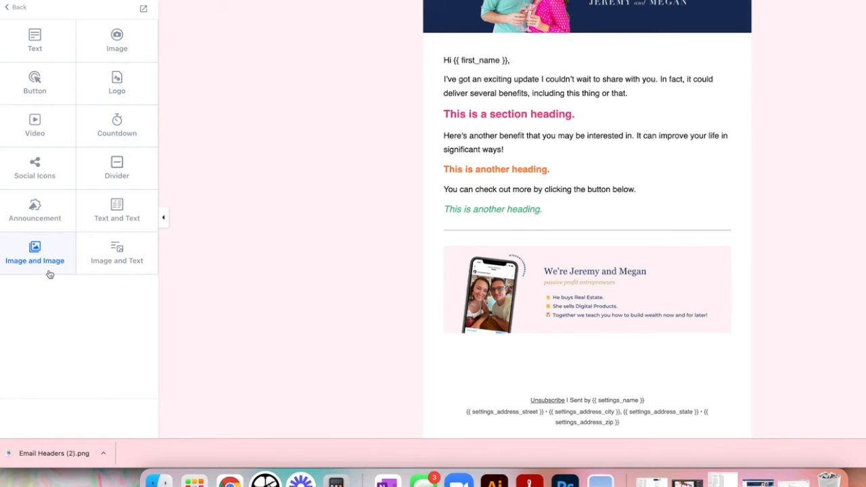
left_click(116, 123)
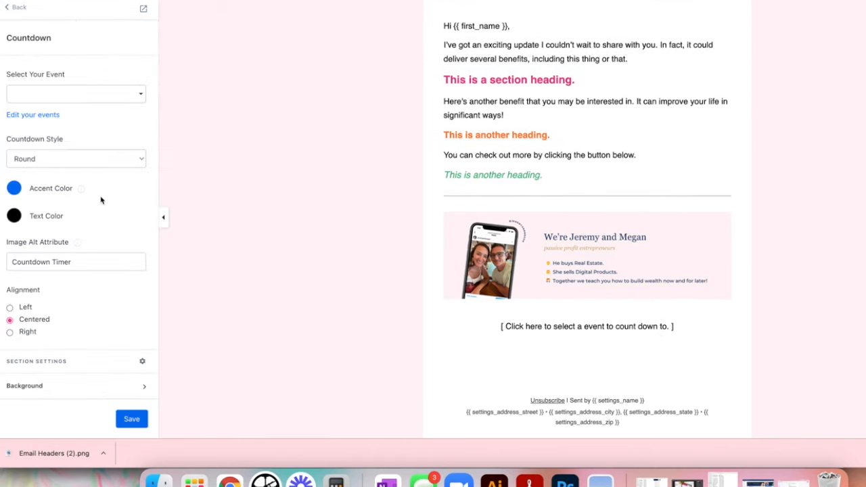
left_click(68, 94)
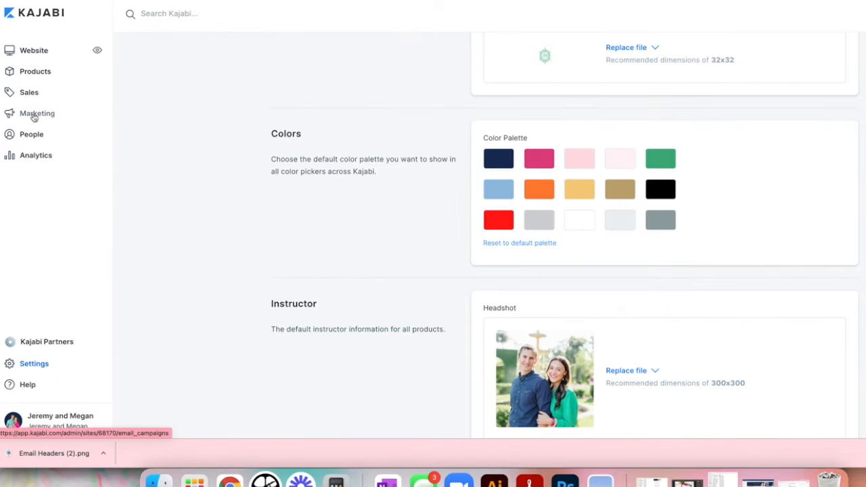
Look at where marketing events are managed and at the countdown in an existing email.
left_click(34, 115)
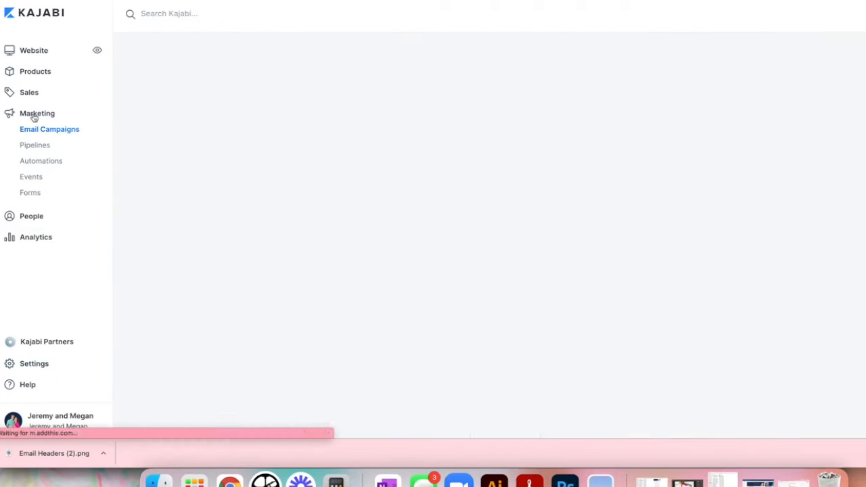
left_click(22, 177)
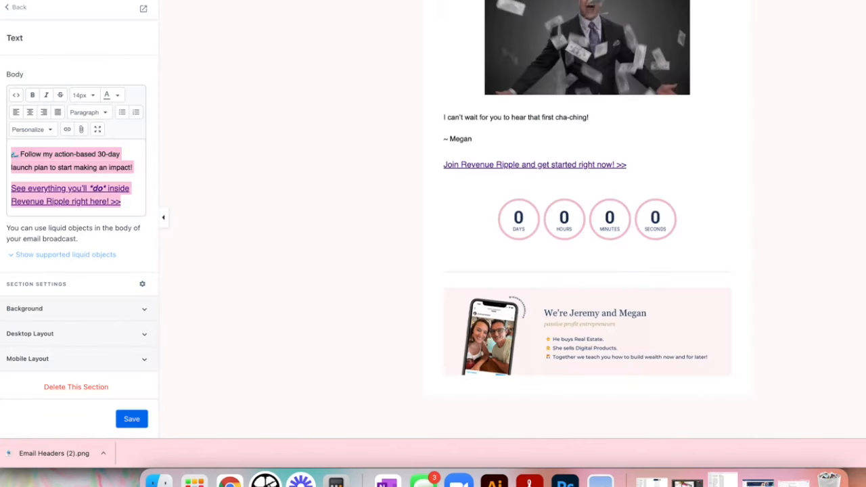
scroll(242, 129, "up", 1)
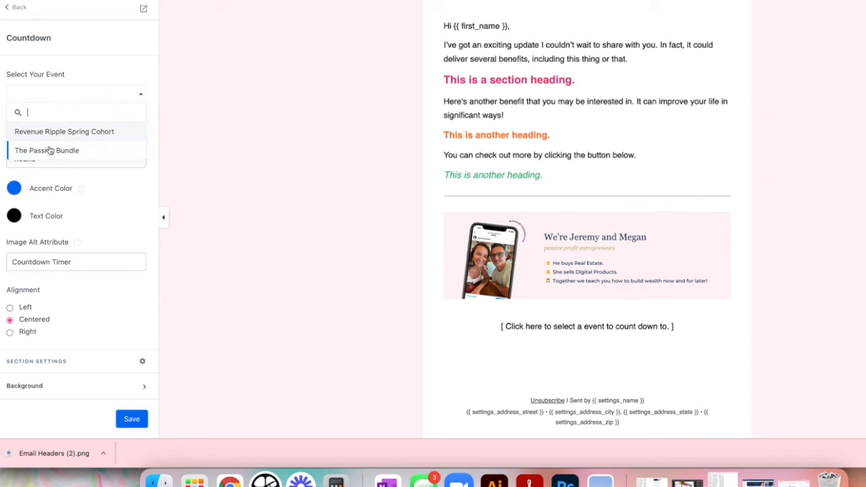
Set the countdown's event to Revenue Ripple Spring Cohort, with a magenta accent color and navy text color.
left_click(42, 135)
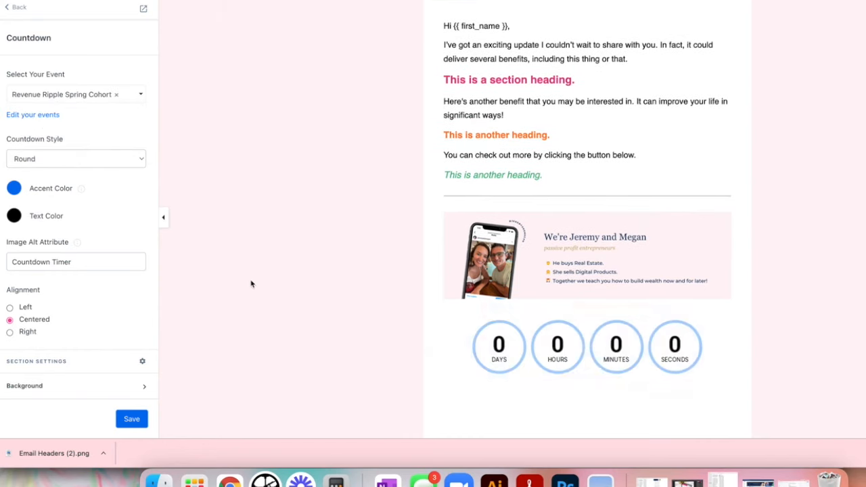
scroll(369, 345, "down", 1)
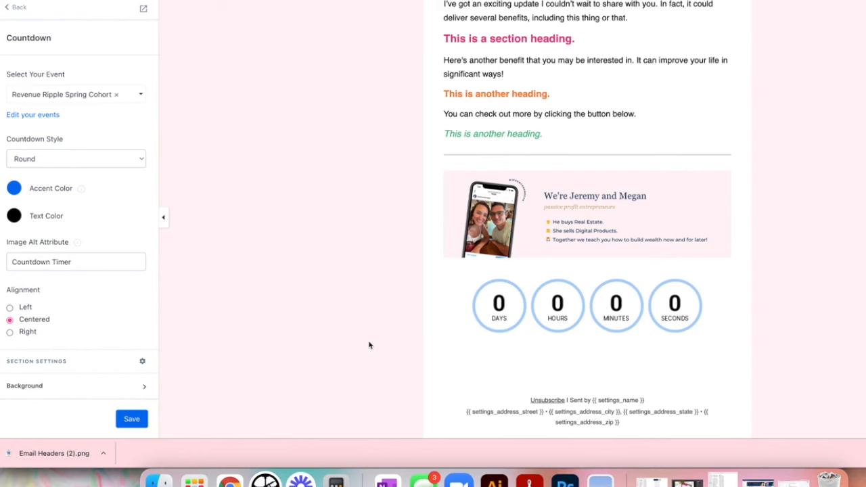
left_click(15, 192)
left_click(42, 212)
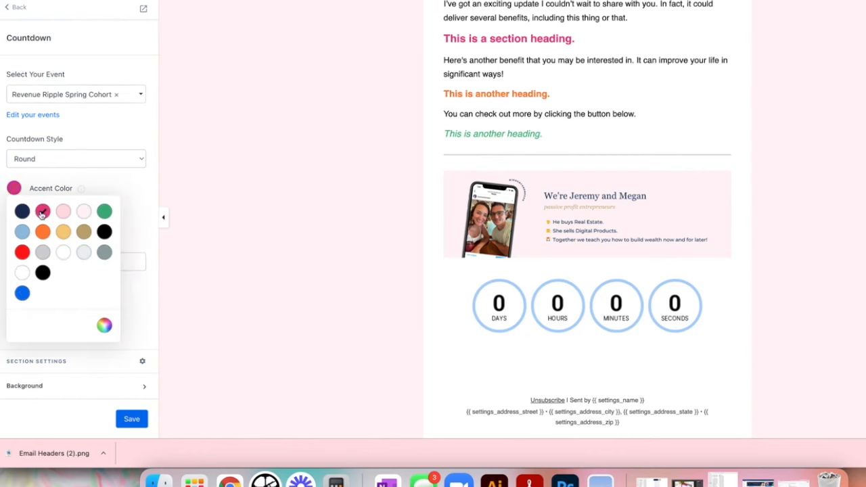
left_click(129, 172)
left_click(14, 216)
left_click(19, 242)
left_click(141, 194)
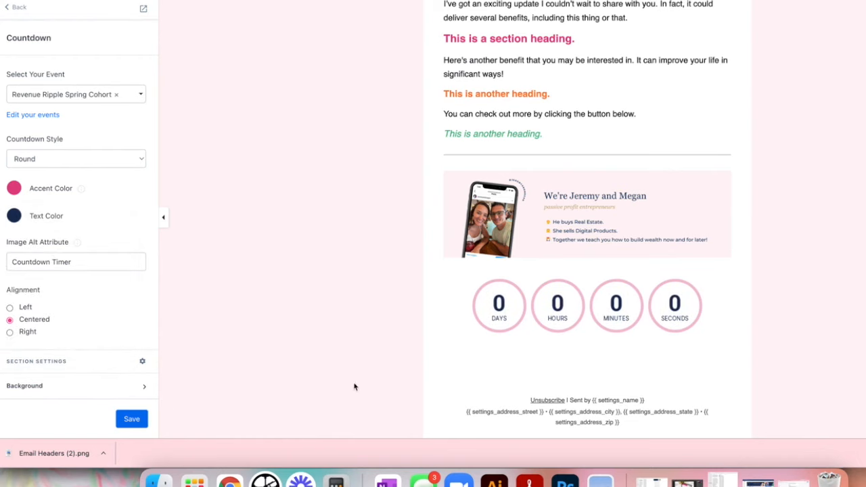
Save the email design, return to the broadcast's content page and review the email preview.
left_click(19, 8)
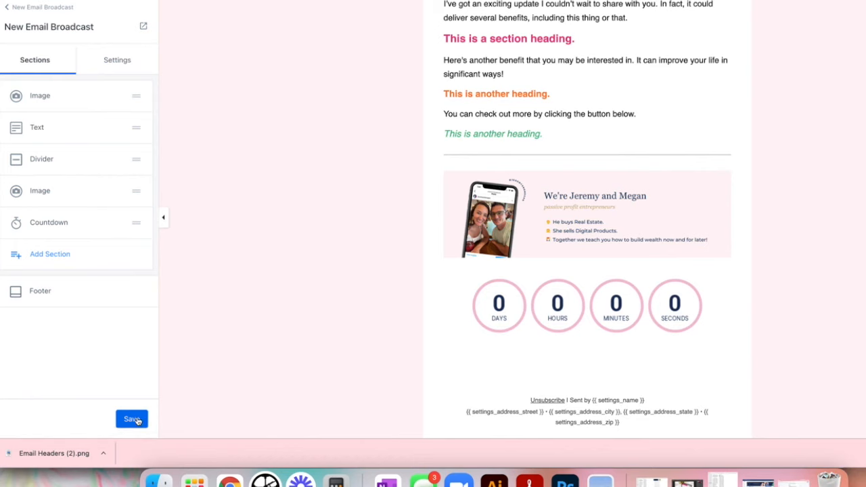
left_click(44, 11)
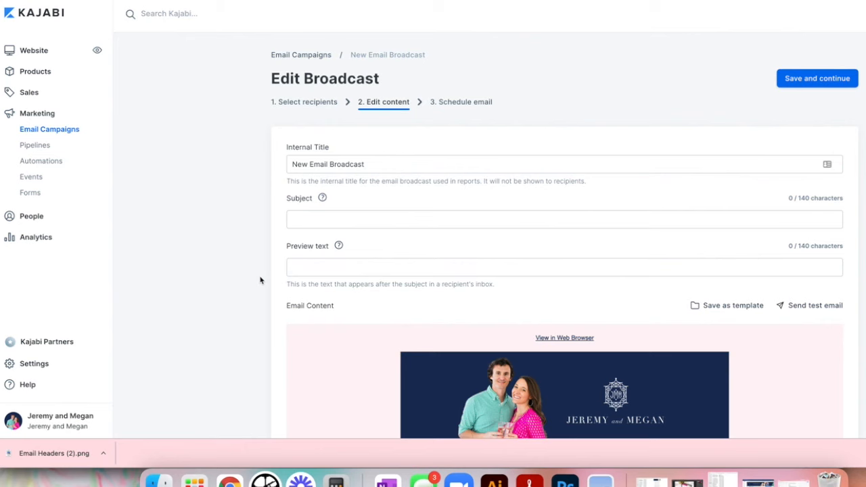
scroll(259, 280, "down", 6)
scroll(255, 282, "up", 3)
scroll(256, 280, "up", 4)
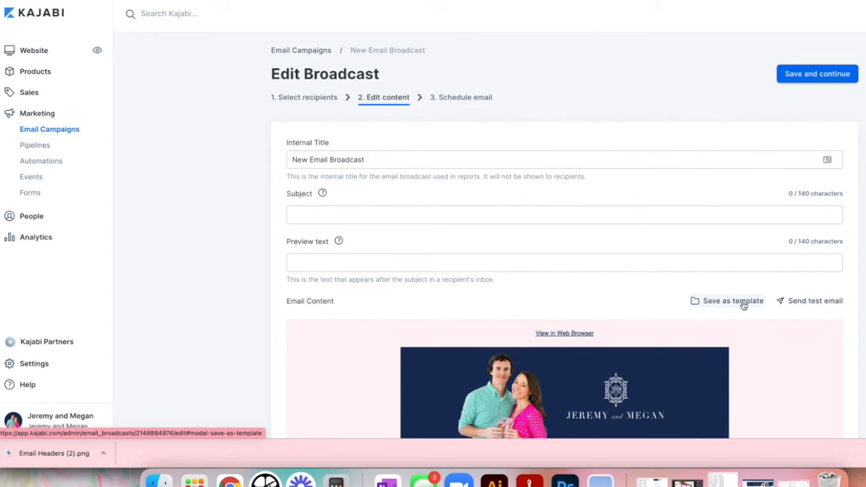
Start a new email campaign of the Email Broadcast type.
left_click(45, 132)
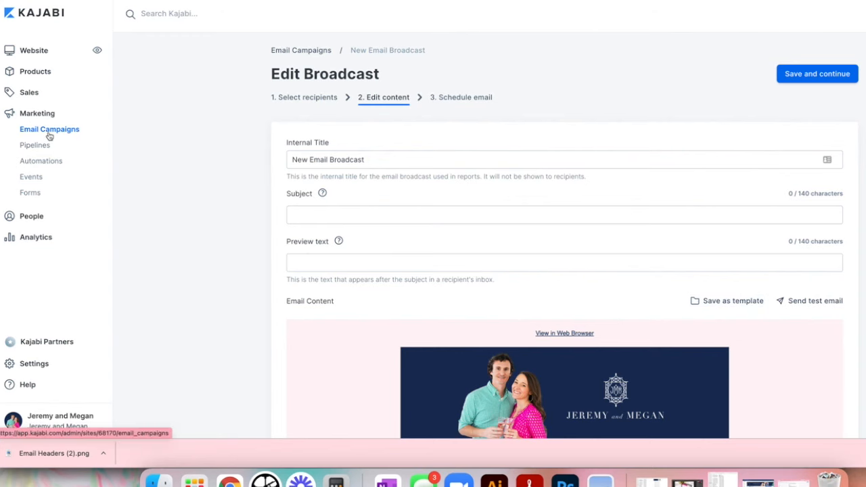
left_click(821, 61)
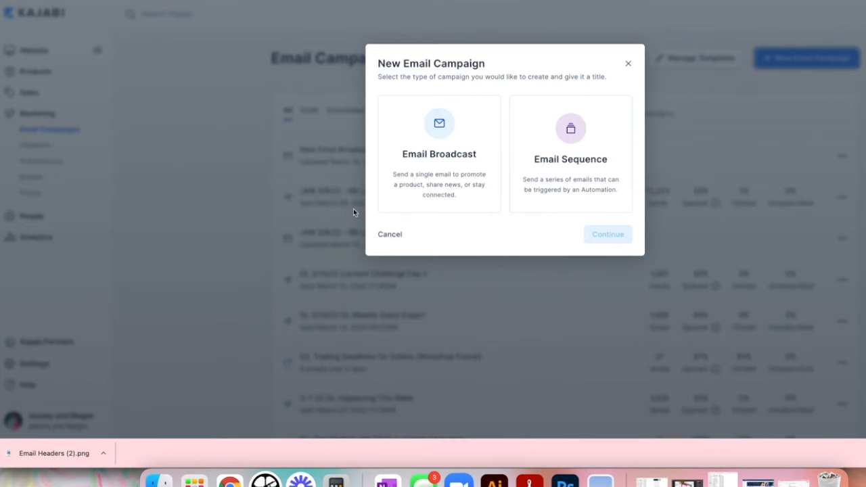
left_click(444, 154)
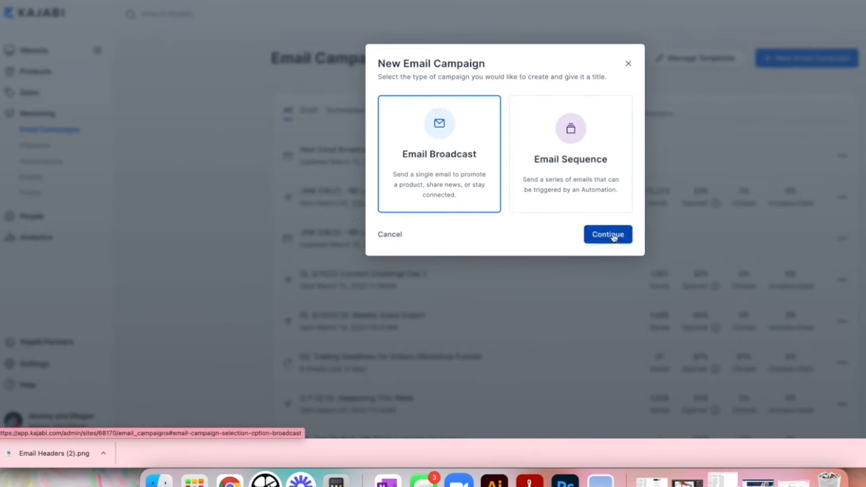
left_click(609, 234)
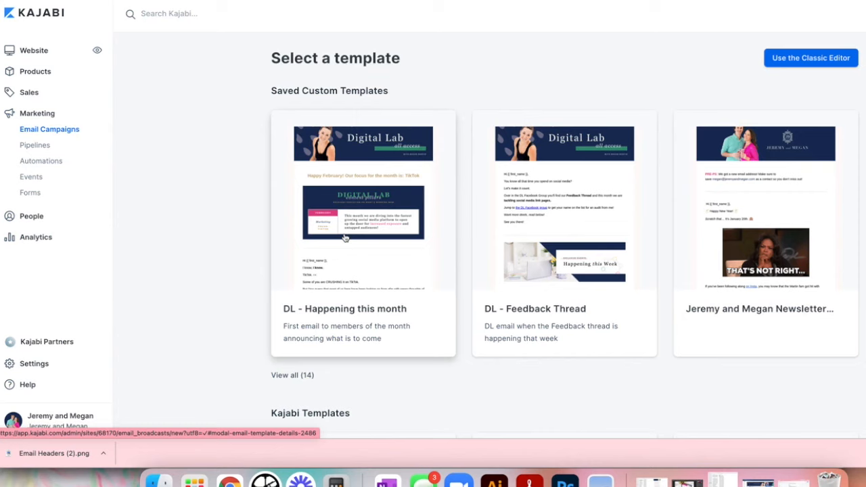
Show all saved custom templates and look through them for a reusable email design.
left_click(295, 376)
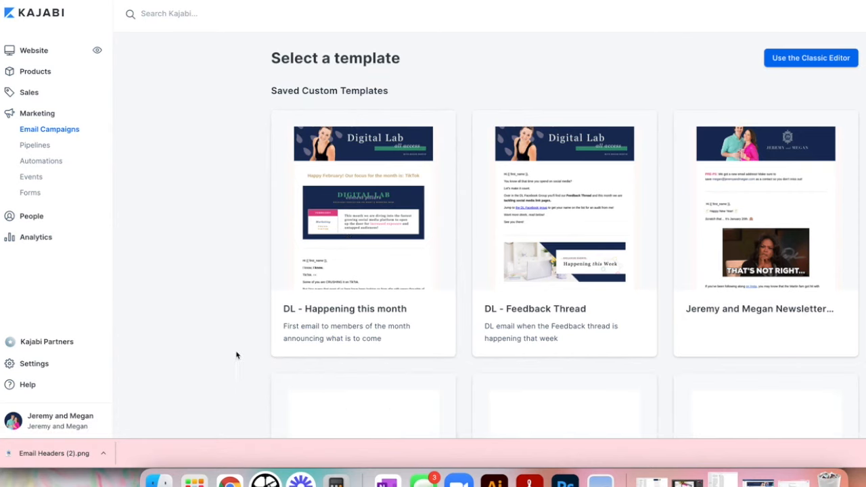
scroll(238, 355, "down", 1)
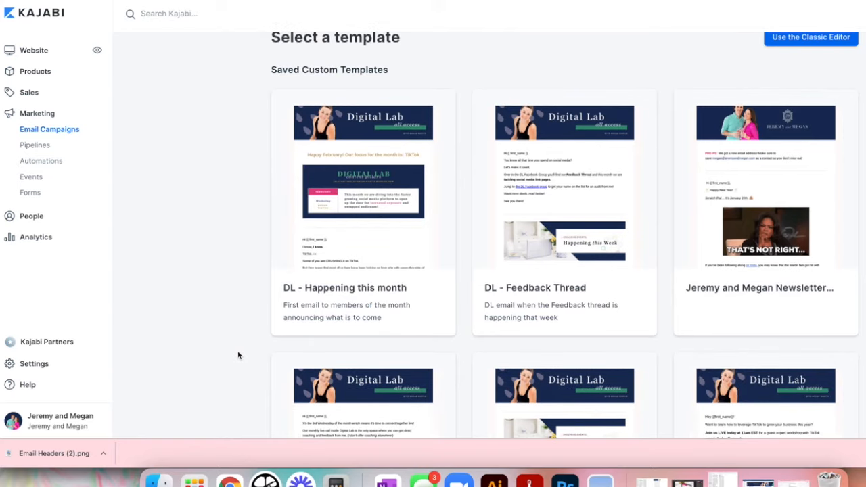
scroll(239, 355, "down", 10)
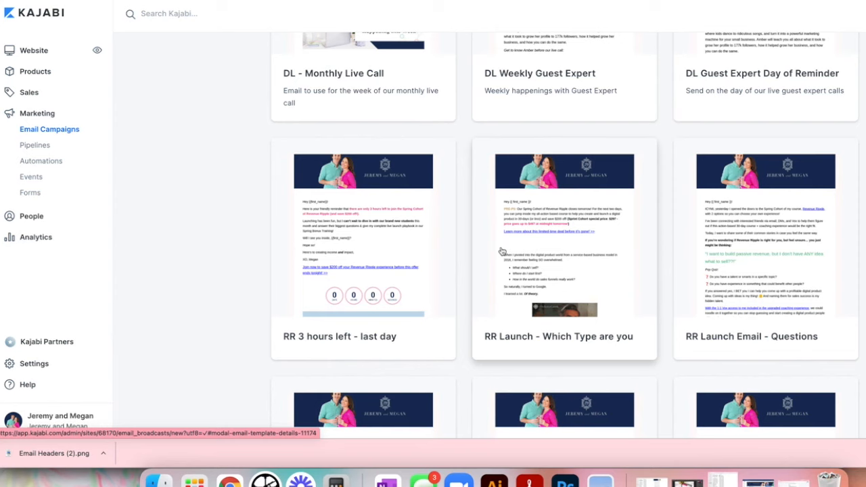
scroll(239, 234, "down", 5)
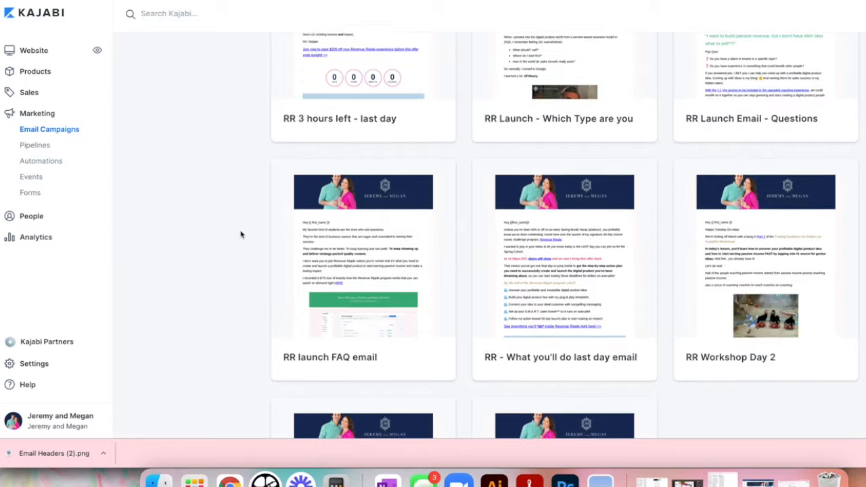
scroll(236, 234, "down", 2)
scroll(236, 235, "up", 8)
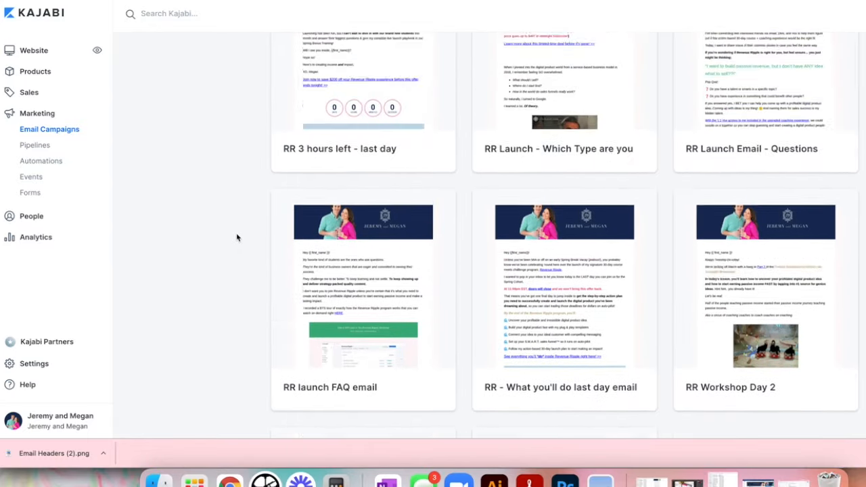
scroll(237, 237, "up", 5)
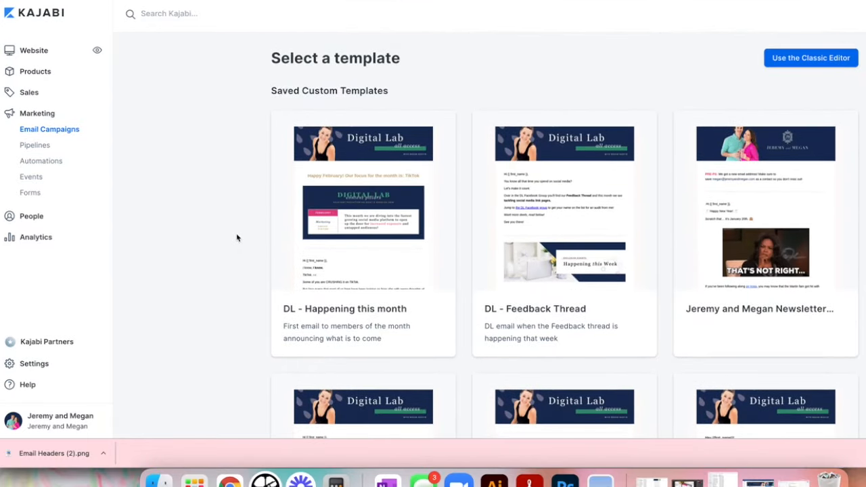
scroll(290, 211, "down", 1)
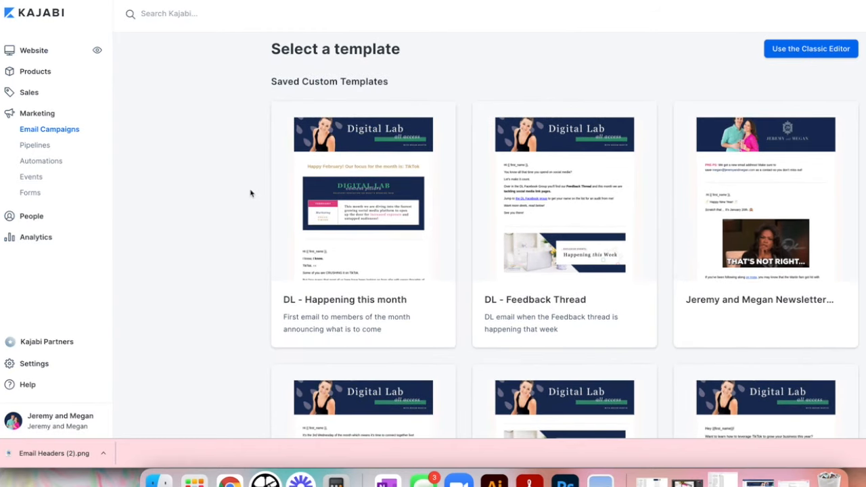
scroll(269, 287, "up", 1)
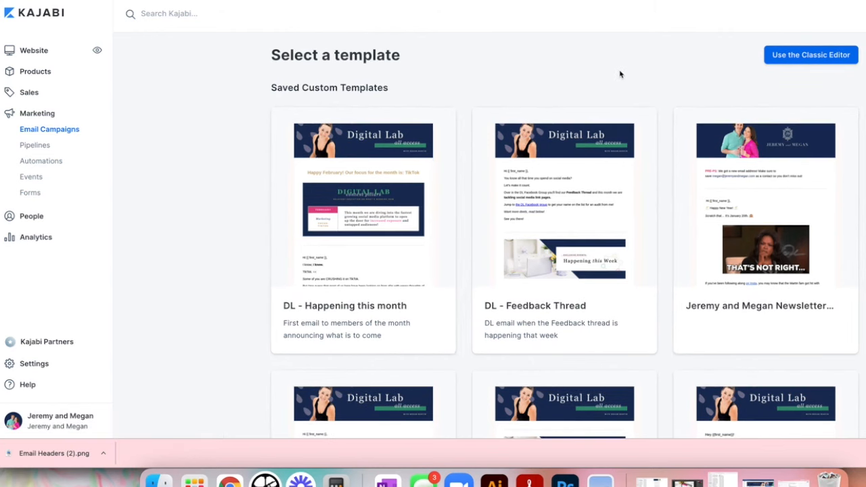
Open the saved newsletter template's preview and review its layout.
left_click(756, 207)
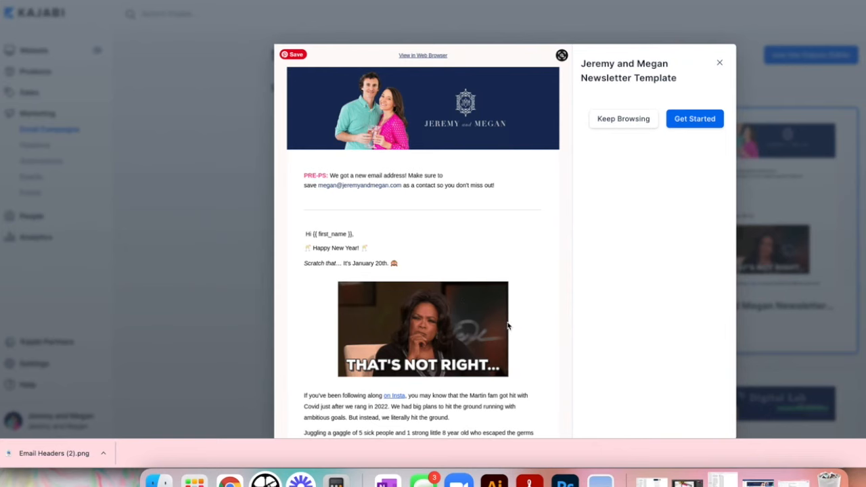
scroll(508, 326, "down", 4)
scroll(508, 326, "up", 4)
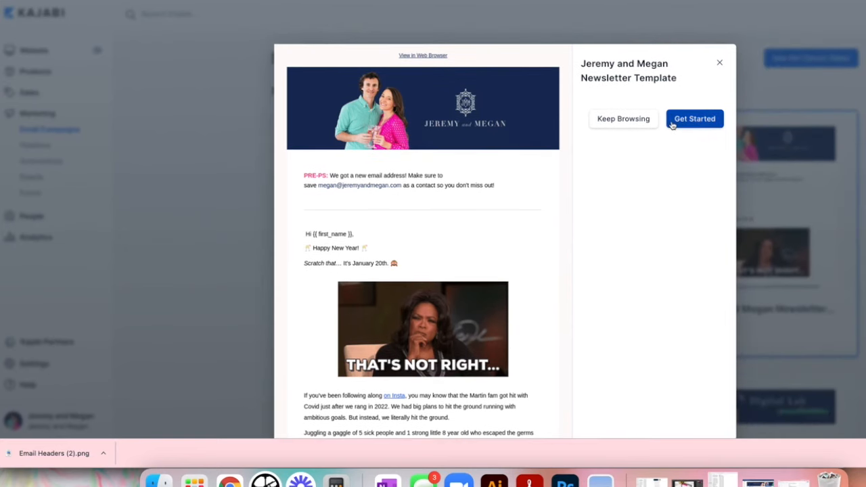
scroll(610, 159, "down", 1)
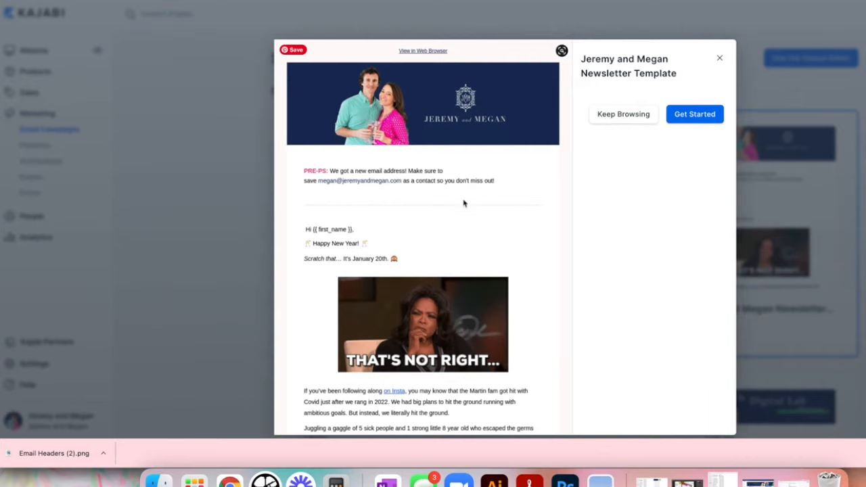